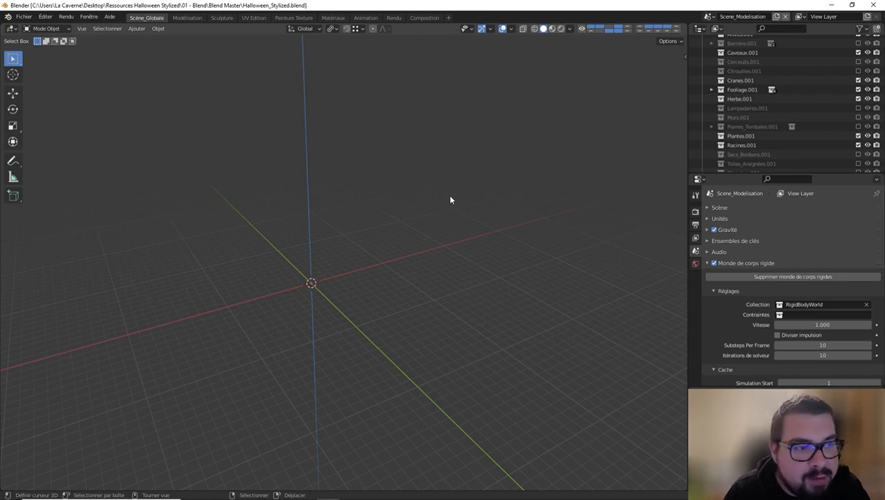
Create a new collection inside Assets.001 and name it Fantome.001
{"action": "scroll", "coordinate": [704, 132], "scroll_direction": "up", "scroll_amount": 2}
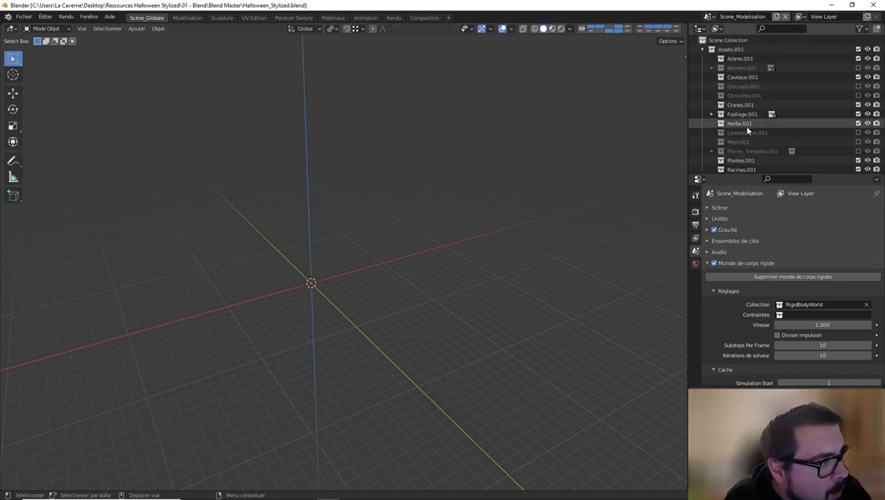
{"action": "right_click", "coordinate": [730, 49]}
{"action": "scroll", "coordinate": [756, 104], "scroll_direction": "down", "scroll_amount": 5}
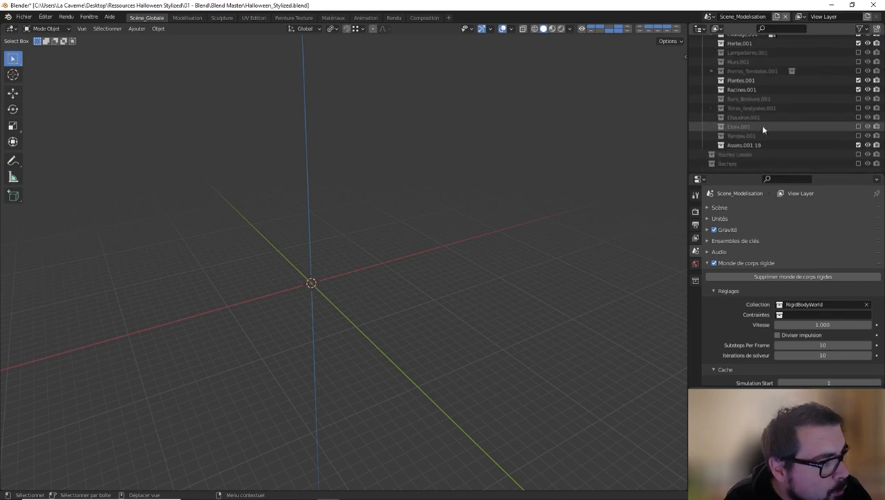
{"action": "double_click", "coordinate": [750, 144]}
{"action": "type", "text": "Fant"}
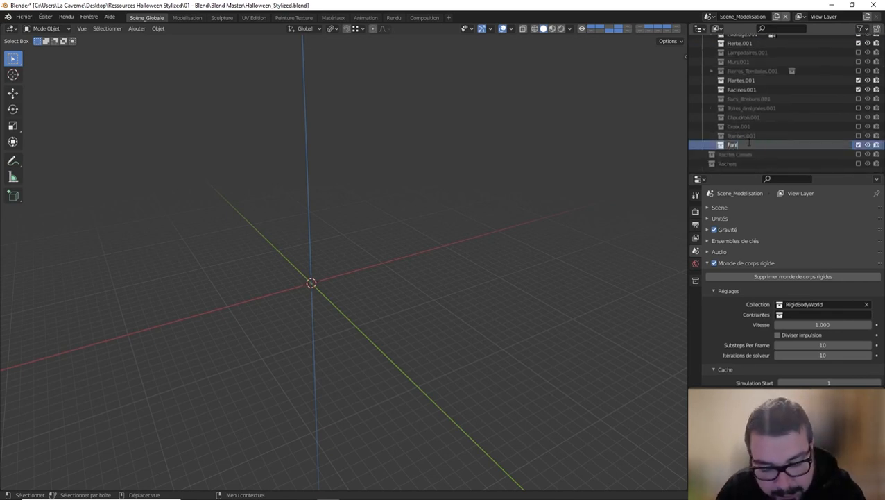
{"action": "type", "text": "ome"}
{"action": "key", "text": "Return"}
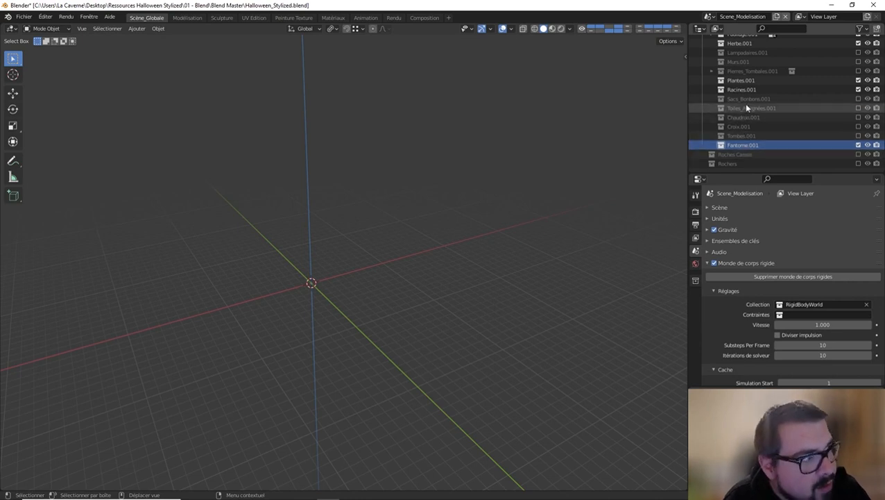
Add a UV sphere in the Fantome.001 collection and move it up 1 m along Z
{"action": "middle_click_drag", "start_coordinate": [456, 202], "coordinate": [348, 223]}
{"action": "key", "text": "shift+a"}
{"action": "mouse_move", "coordinate": [329, 217]}
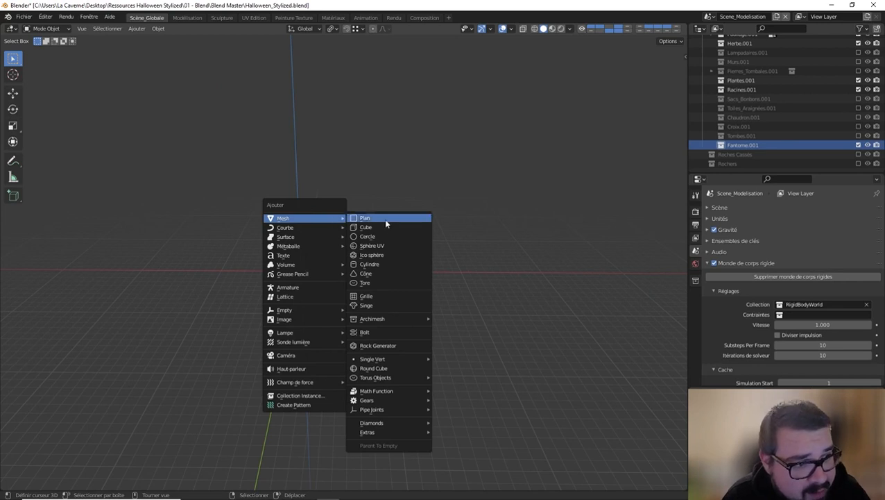
{"action": "left_click", "coordinate": [380, 247]}
{"action": "type", "text": "gz"}
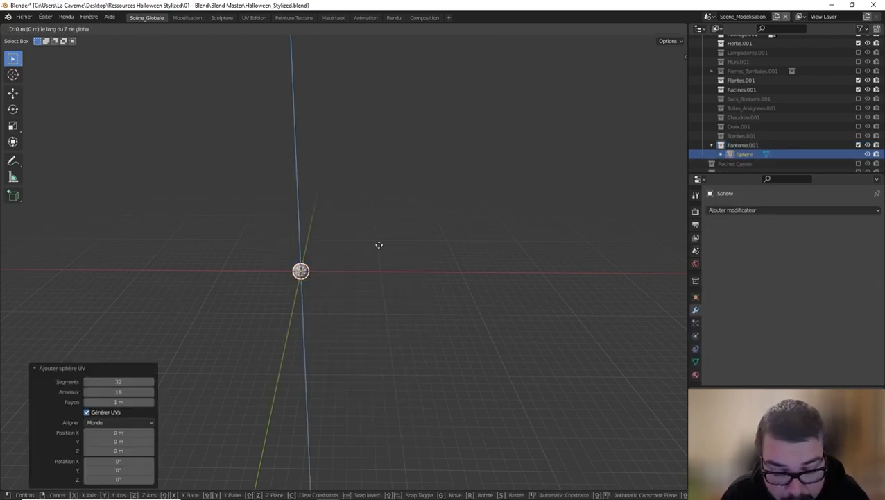
{"action": "type", "text": "1"}
{"action": "key", "text": "Return"}
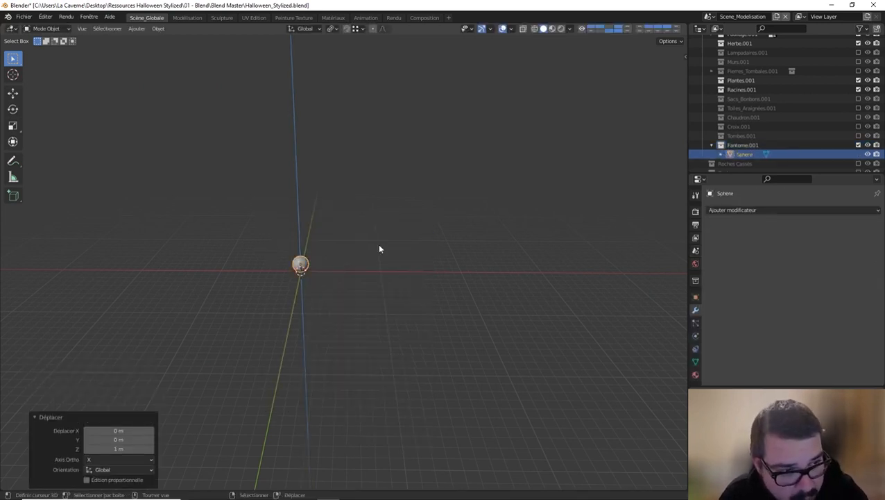
Scale the sphere by 0.1 and apply its scale
{"action": "type", "text": "s.1"}
{"action": "key", "text": "Return"}
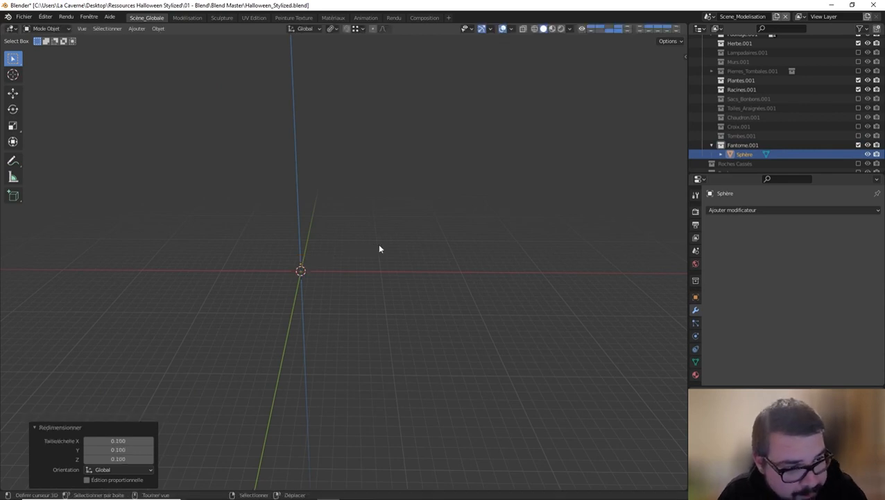
{"action": "scroll", "coordinate": [380, 249], "scroll_direction": "up", "scroll_amount": 2}
{"action": "key", "text": "KP_Decimal"}
{"action": "key", "text": "q"}
{"action": "left_click", "coordinate": [337, 248]}
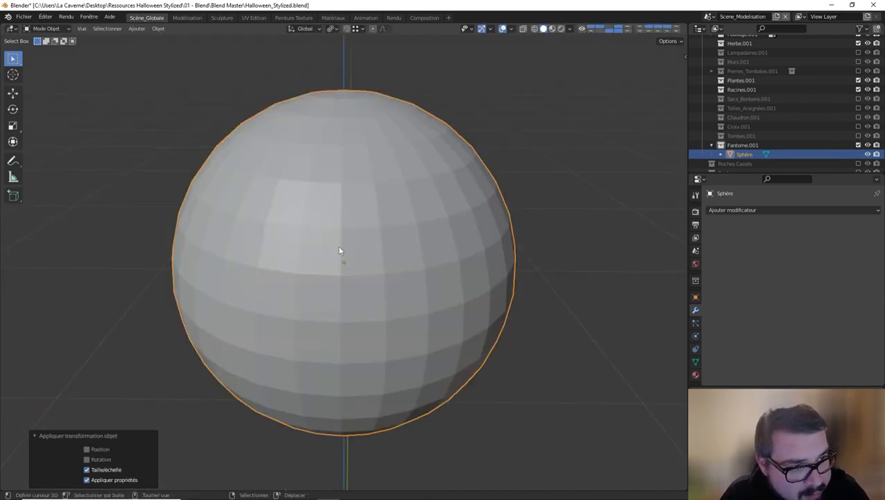
Apply the sphere's rotation and set its origin to its geometry
{"action": "key", "text": "q"}
{"action": "left_click", "coordinate": [321, 260]}
{"action": "key", "text": "q"}
{"action": "left_click", "coordinate": [309, 278]}
{"action": "scroll", "coordinate": [383, 238], "scroll_direction": "down", "scroll_amount": 5}
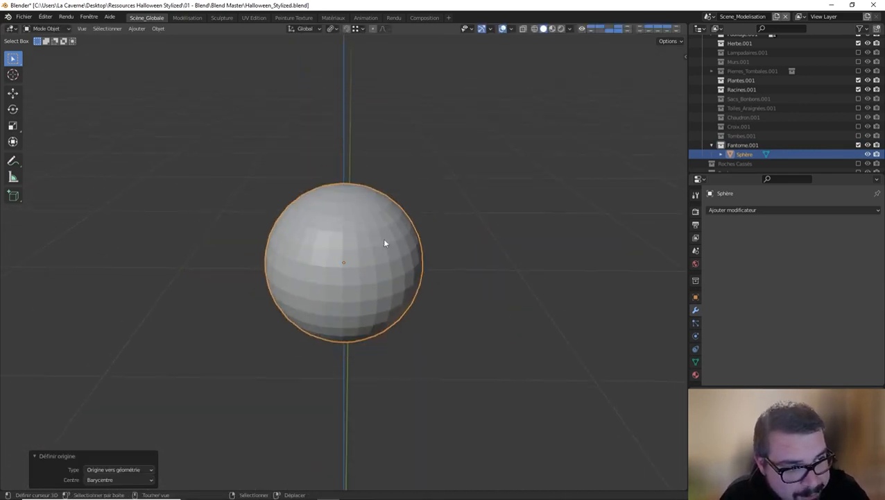
Turn on the Screencast Keys display in the 3D viewport
{"action": "key", "text": "n"}
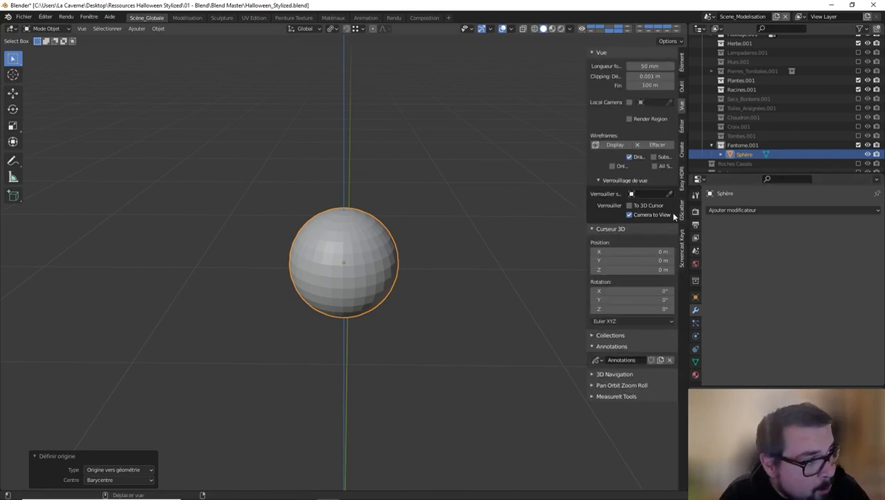
{"action": "left_click", "coordinate": [682, 246]}
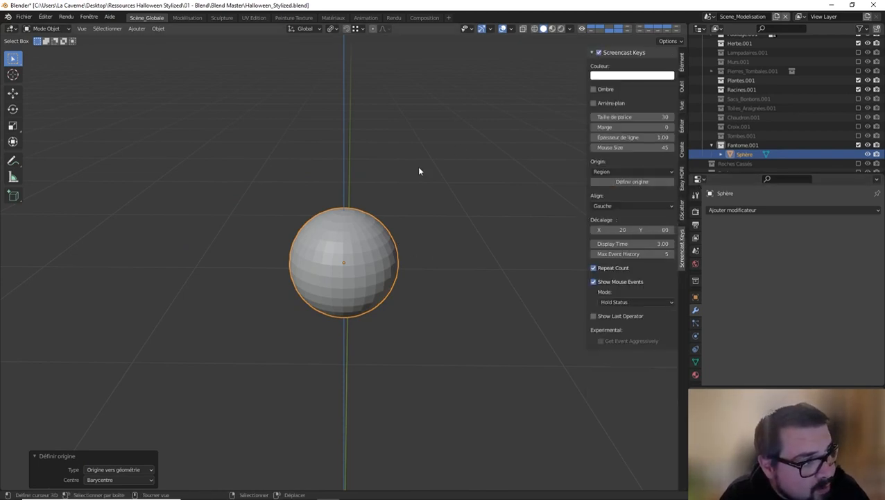
{"action": "key", "text": "n"}
Snap the 3D cursor to the selected sphere
{"action": "middle_click_drag", "start_coordinate": [421, 296], "coordinate": [377, 265]}
{"action": "scroll", "coordinate": [380, 237], "scroll_direction": "down", "scroll_amount": 7}
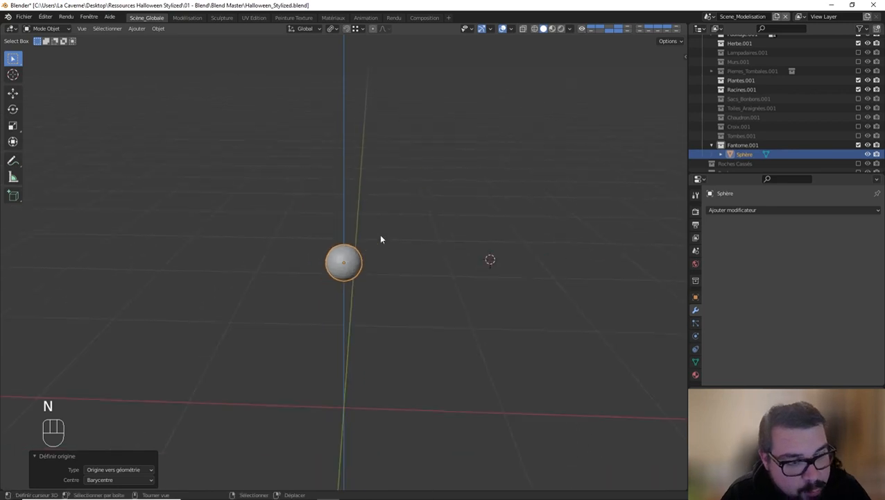
{"action": "scroll", "coordinate": [381, 238], "scroll_direction": "up", "scroll_amount": 1}
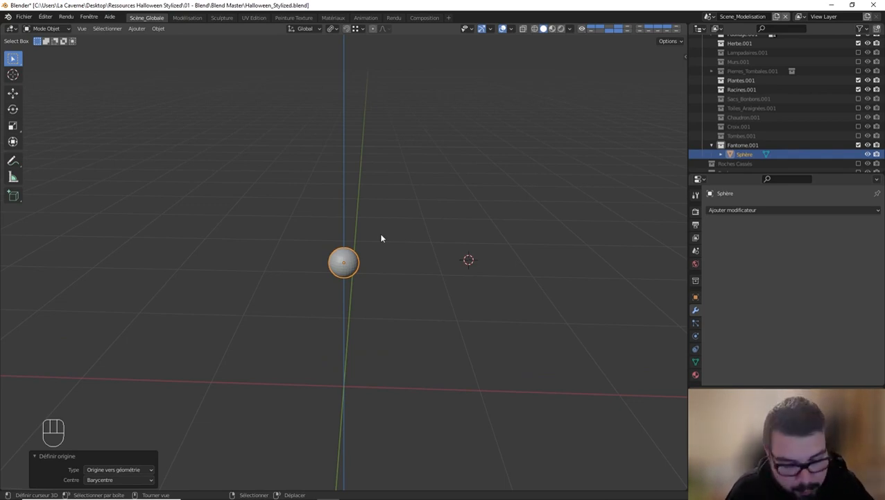
{"action": "key", "text": "shift"}
{"action": "key", "text": "shift+s"}
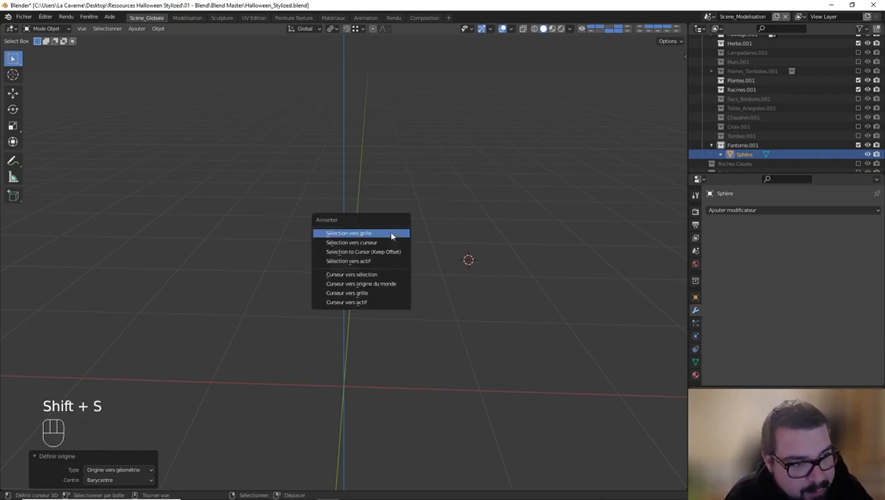
{"action": "left_click", "coordinate": [375, 272]}
Add a 2 m plane at the 3D cursor and move it up 1 m along Z
{"action": "key", "text": "shift+a"}
{"action": "mouse_move", "coordinate": [406, 259]}
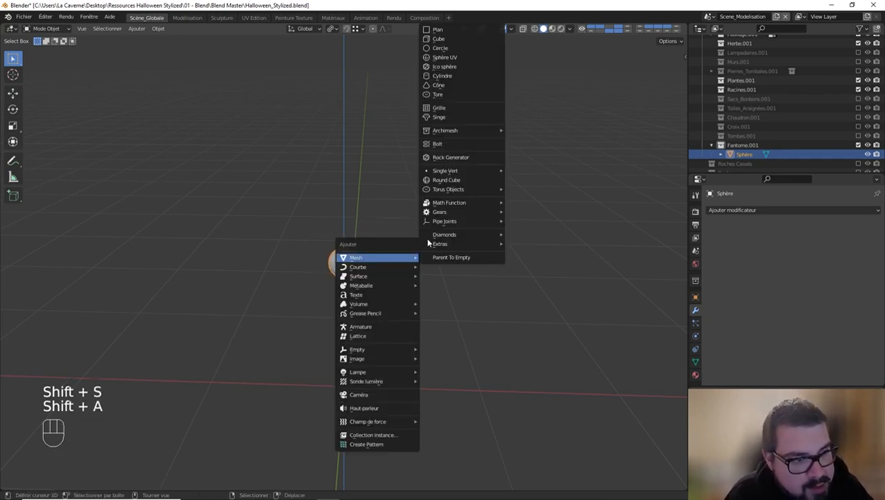
{"action": "left_click", "coordinate": [463, 32]}
{"action": "type", "text": "g"}
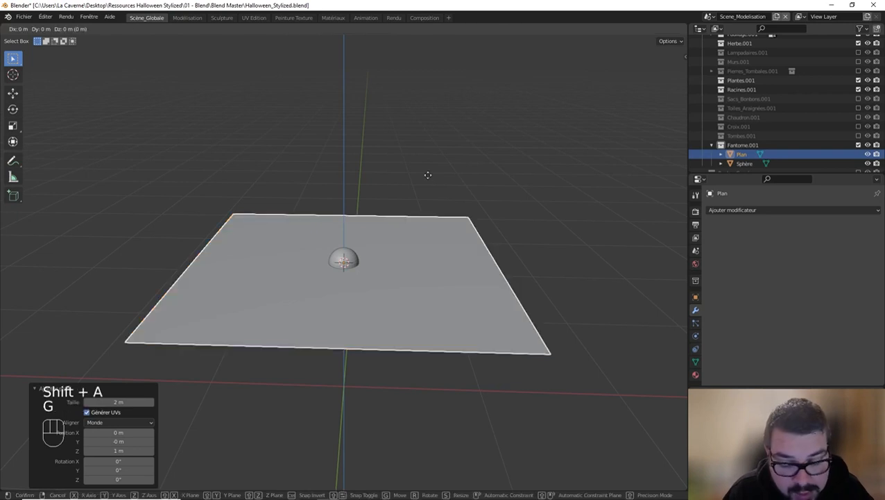
{"action": "type", "text": "z"}
{"action": "type", "text": "1"}
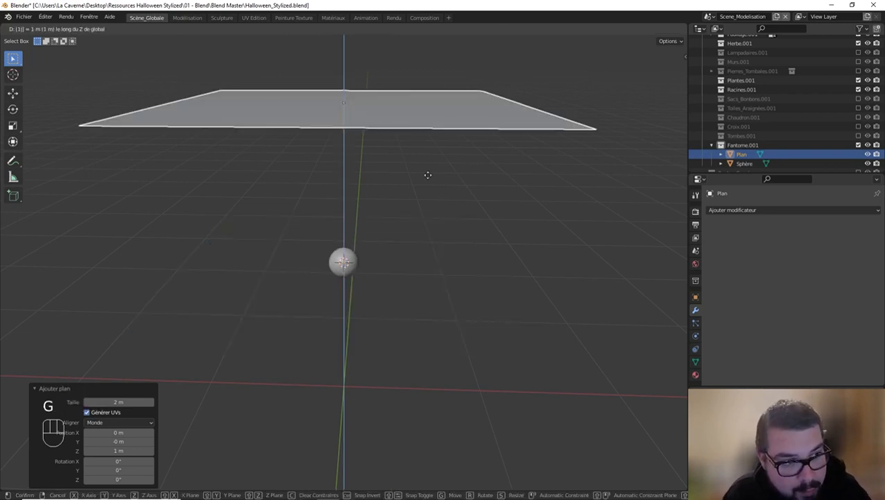
{"action": "left_click", "coordinate": [428, 174]}
Apply the plane's scale and rotation, and set its origin to its geometry
{"action": "key", "text": "q"}
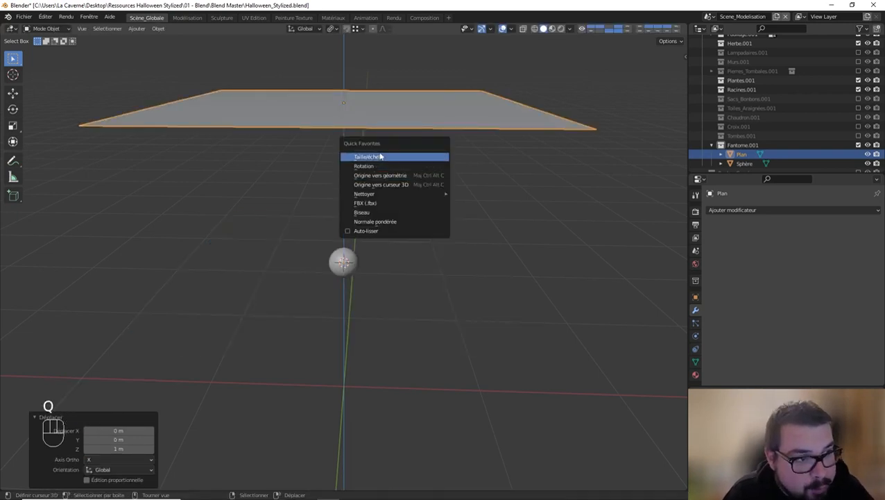
{"action": "key", "text": "q"}
{"action": "key", "text": "q"}
{"action": "left_click", "coordinate": [361, 175]}
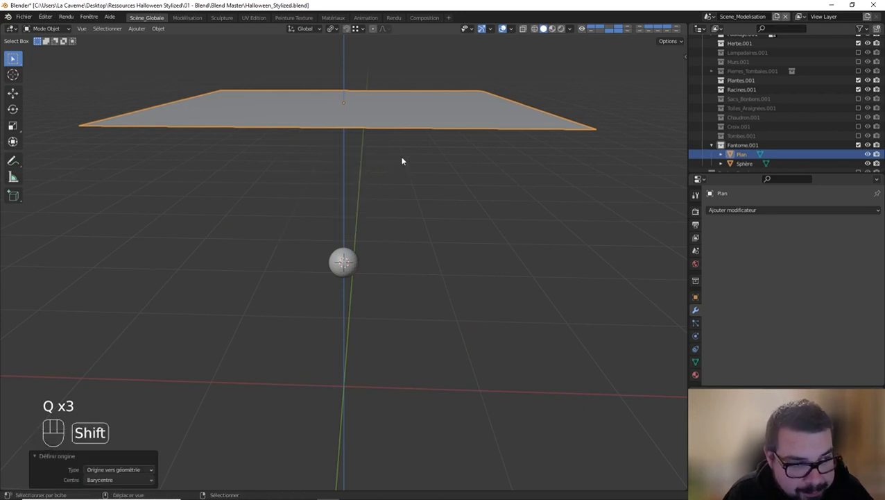
Add Cloth (Tissu) physics to the plane above the sphere
{"action": "middle_click_drag", "start_coordinate": [402, 161], "coordinate": [343, 185]}
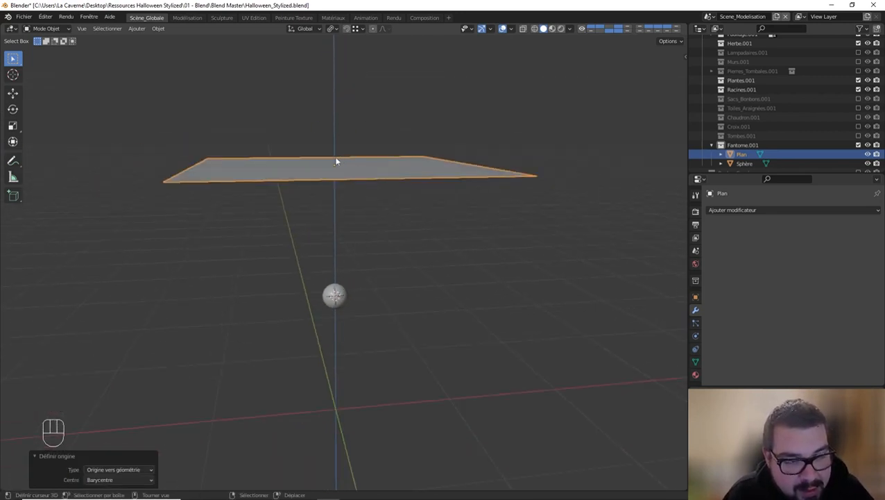
{"action": "left_click", "coordinate": [697, 336]}
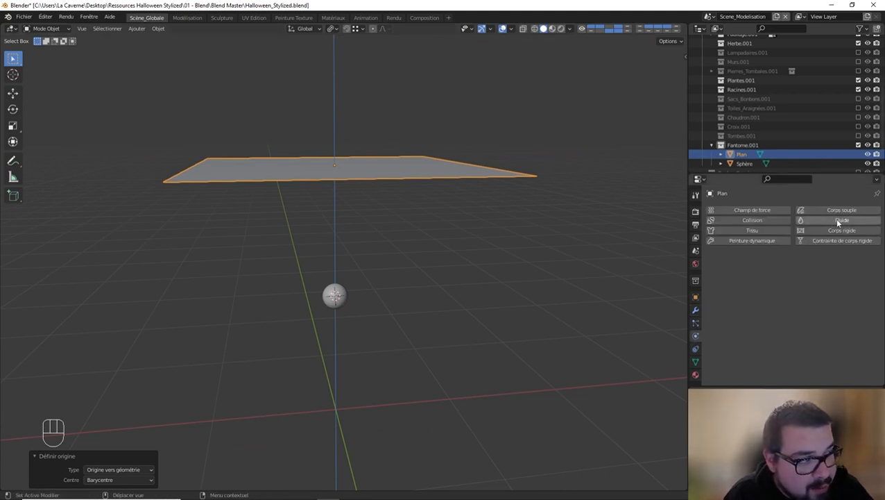
{"action": "left_click", "coordinate": [769, 230]}
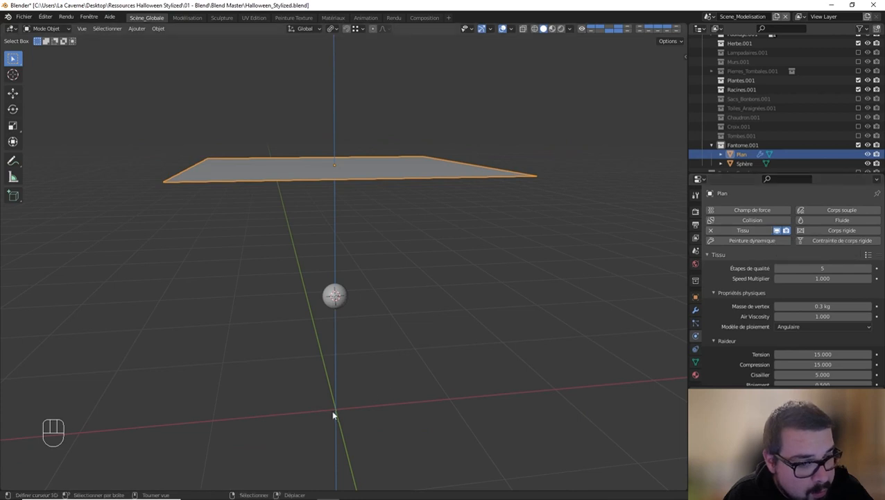
Play the cloth simulation to check how the plane falls, stop it and jump back to the start
{"action": "key", "text": "shift+space"}
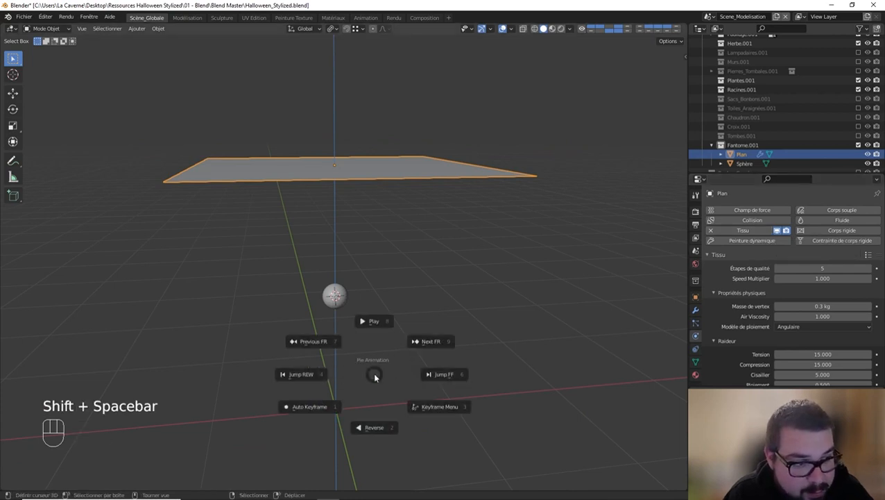
{"action": "left_click", "coordinate": [387, 319]}
{"action": "key", "text": "shift+space"}
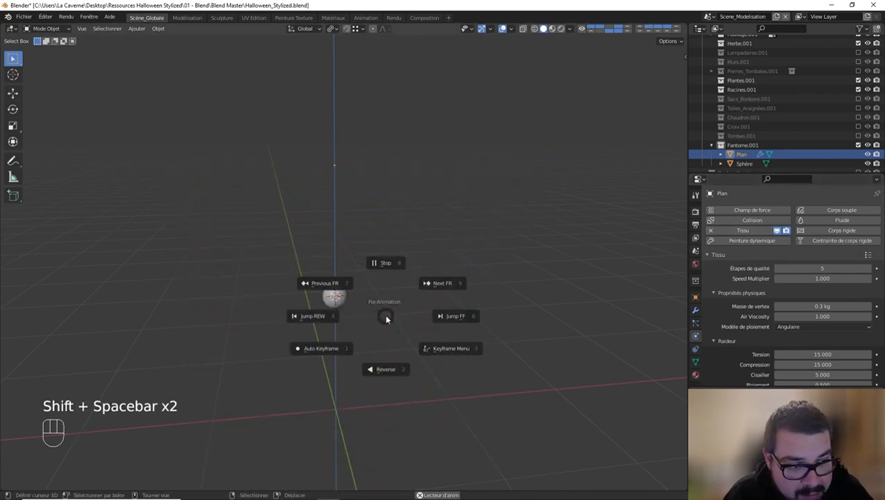
{"action": "left_click", "coordinate": [388, 264]}
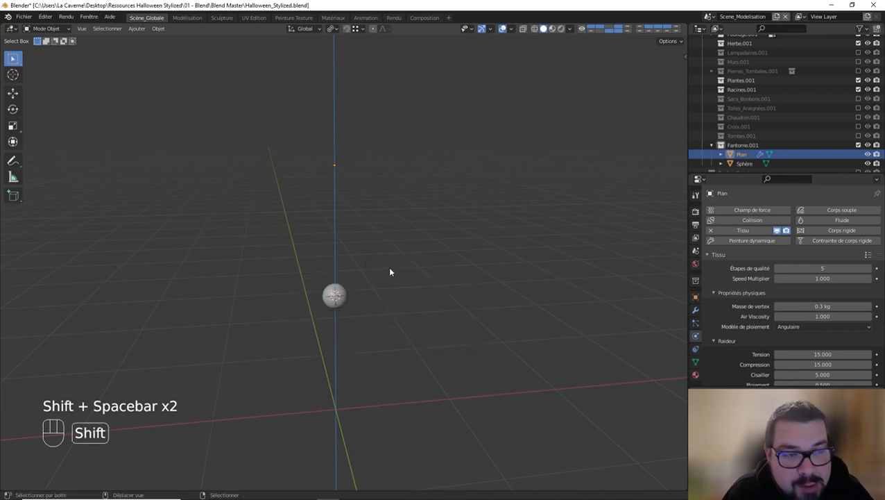
{"action": "key", "text": "shift+space"}
{"action": "left_click", "coordinate": [316, 269]}
Add Collision physics to the sphere
{"action": "left_click", "coordinate": [337, 297]}
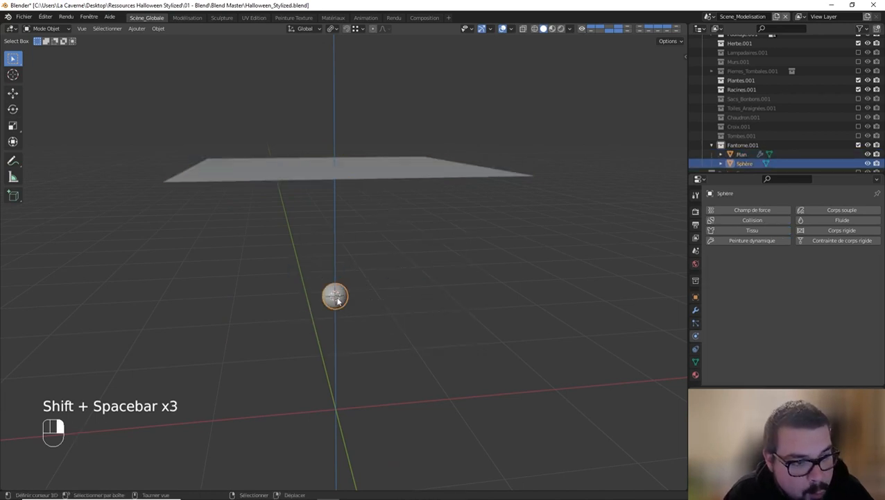
{"action": "left_click", "coordinate": [776, 221]}
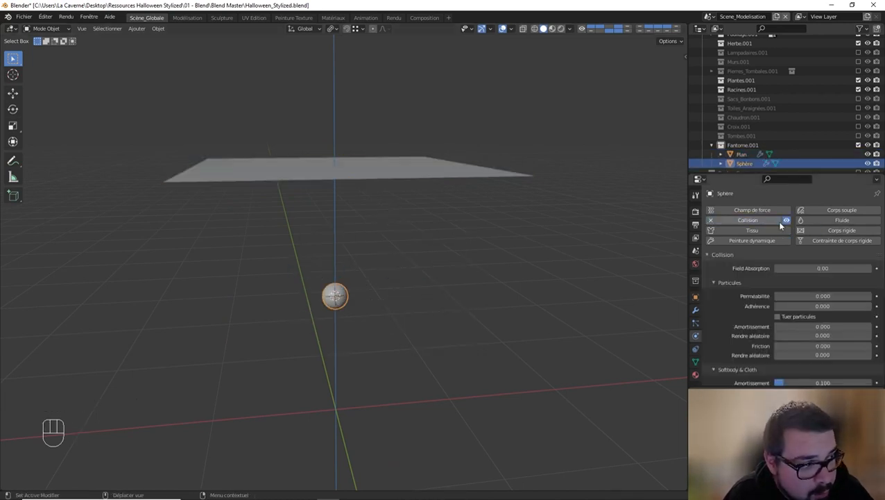
Play the simulation to check how the cloth plane collides with the sphere, and stop playback
{"action": "key", "text": "shift"}
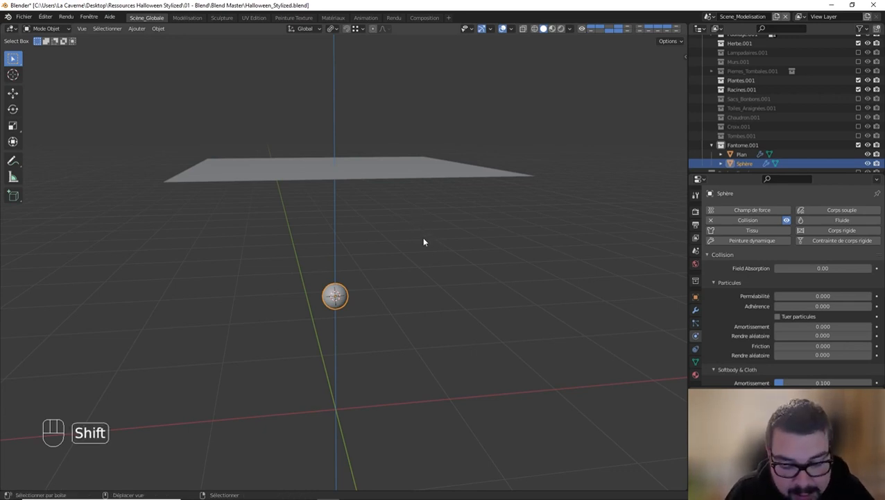
{"action": "key", "text": "shift+space"}
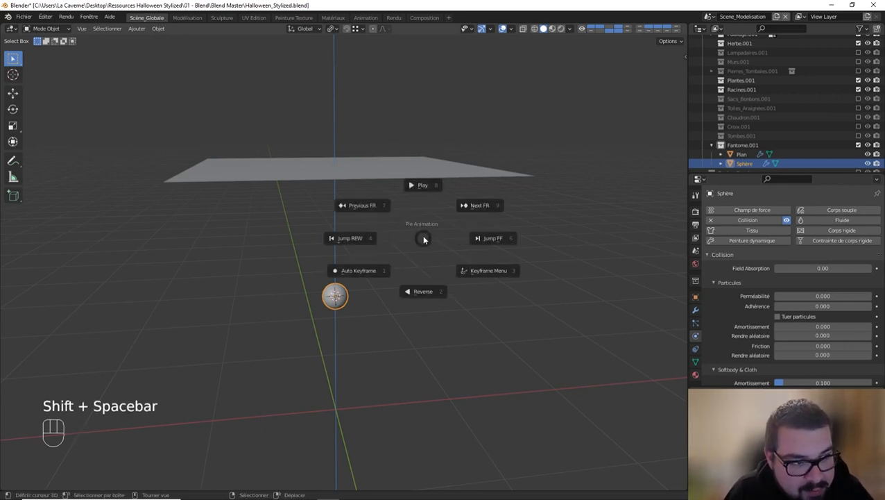
{"action": "left_click", "coordinate": [426, 184]}
{"action": "key", "text": "shift"}
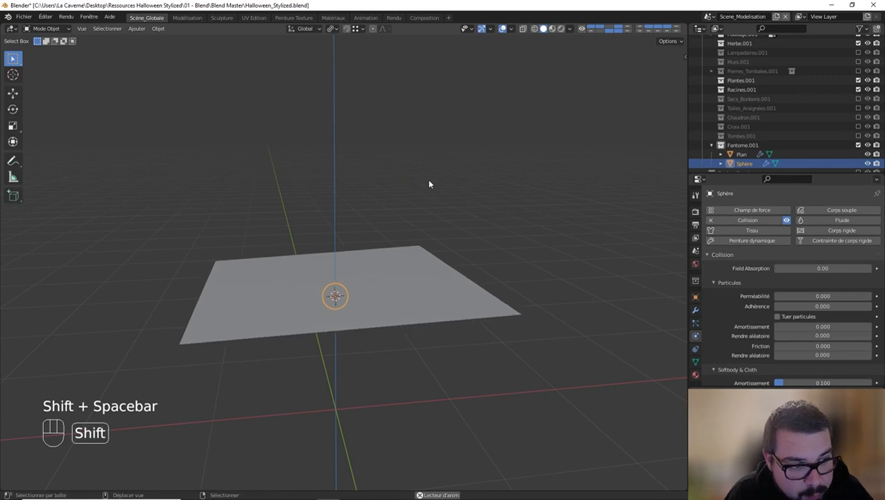
{"action": "key", "text": "shift+space"}
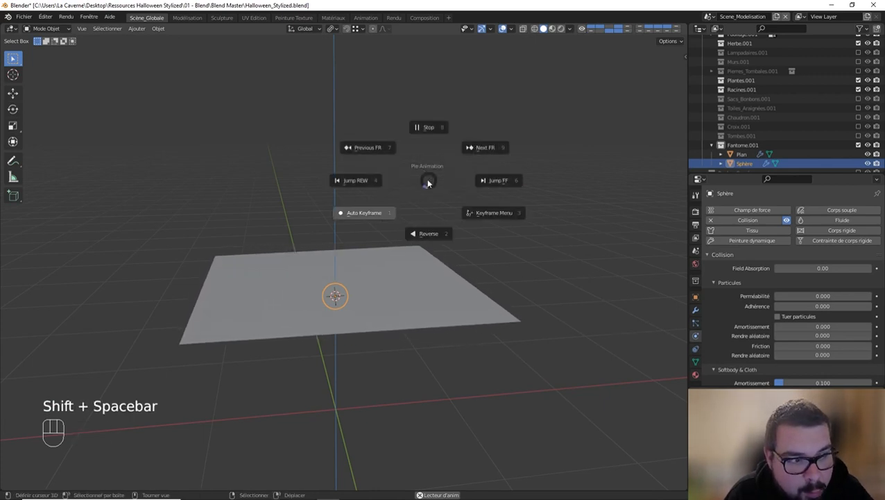
{"action": "left_click", "coordinate": [435, 130]}
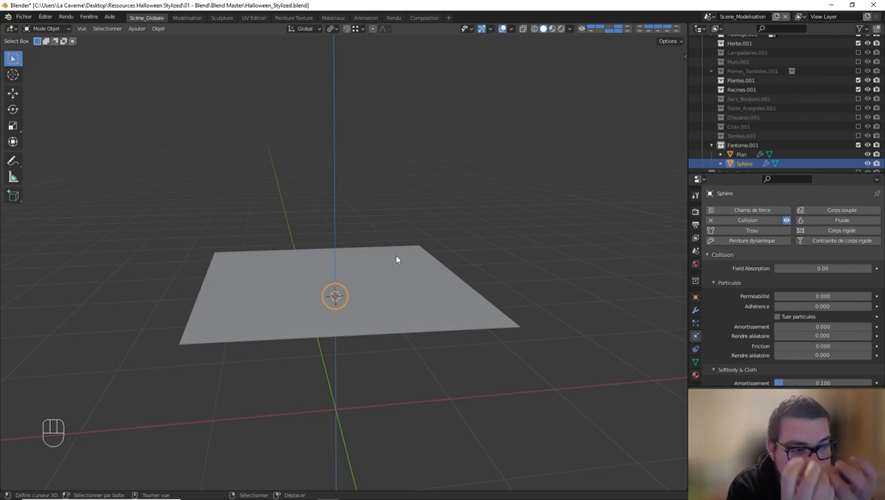
Select the cloth plane and rewind the animation to its first frame
{"action": "left_click", "coordinate": [399, 279]}
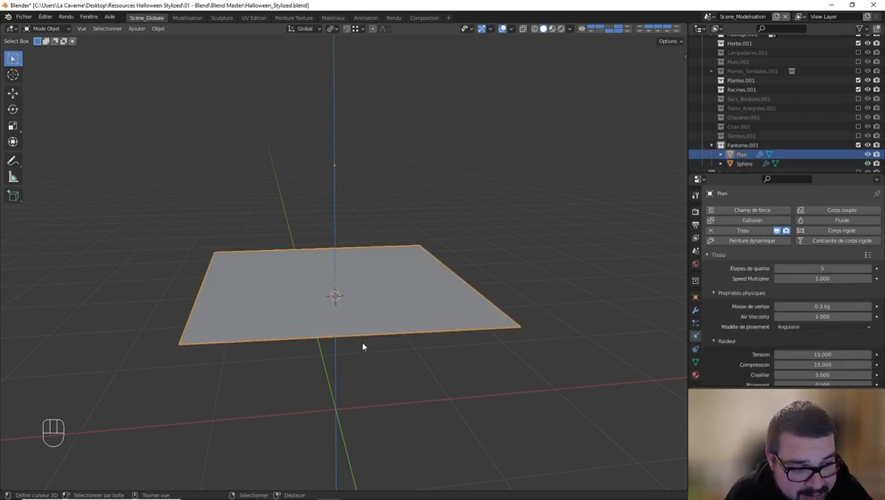
{"action": "key", "text": "shift+space"}
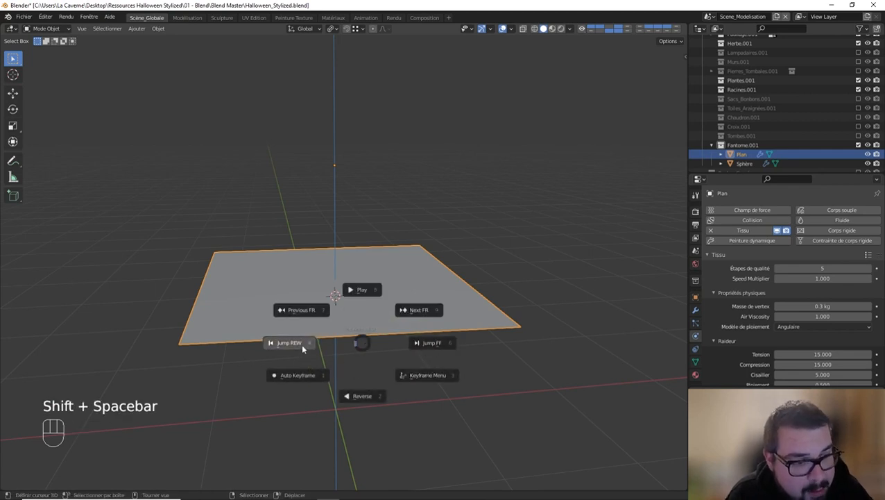
{"action": "left_click", "coordinate": [302, 343]}
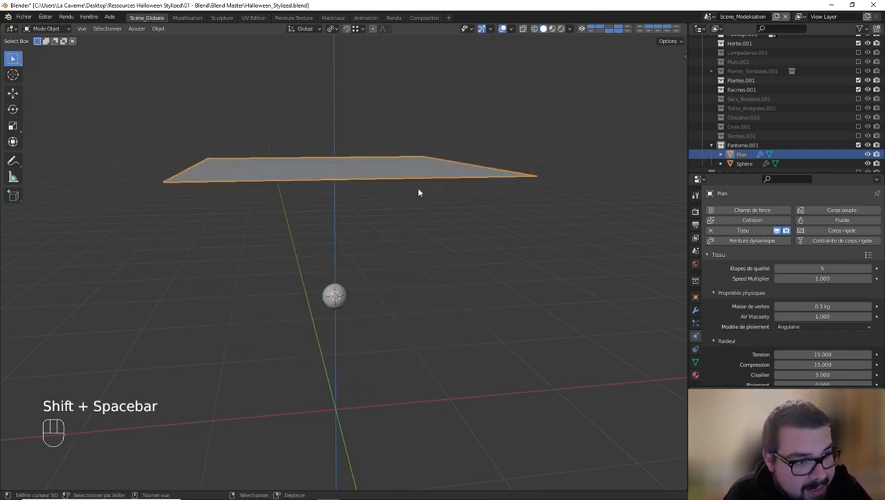
Subdivide the whole cloth plane five times in Edit Mode, then return to Object Mode
{"action": "middle_click_drag", "start_coordinate": [418, 192], "coordinate": [401, 197]}
{"action": "key", "text": "Tab"}
{"action": "key", "text": "w"}
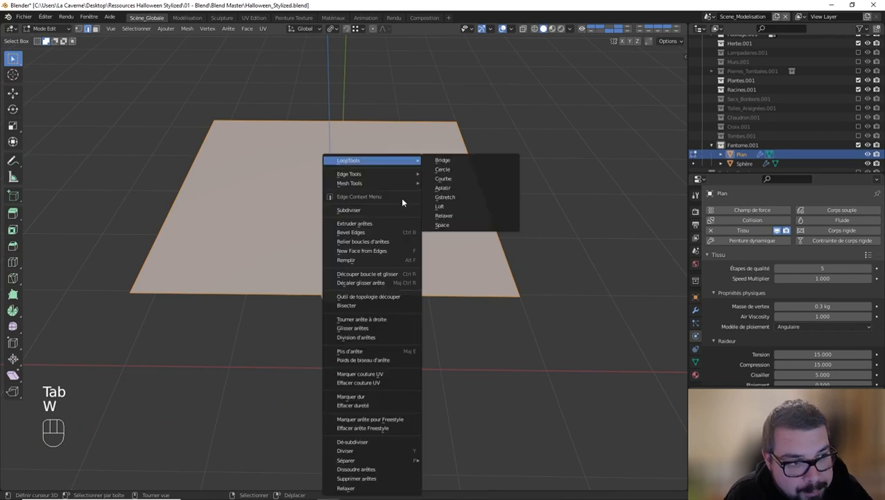
{"action": "left_click", "coordinate": [363, 210]}
{"action": "key", "text": "w"}
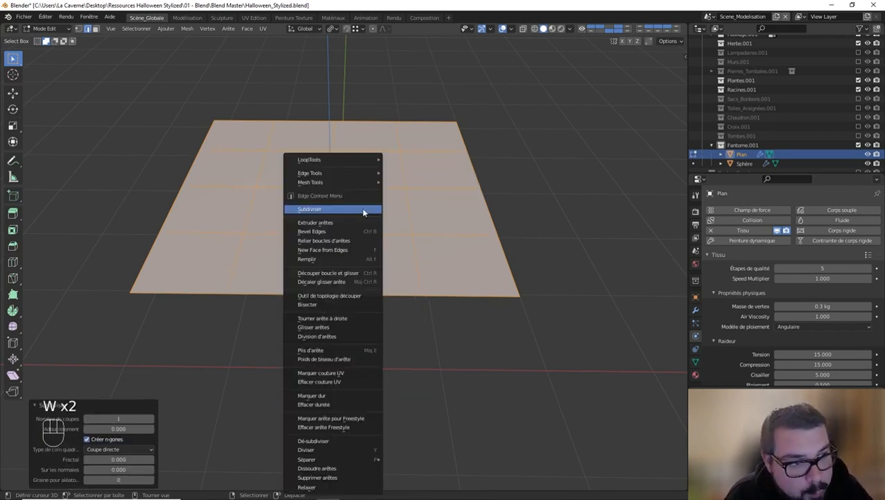
{"action": "left_click", "coordinate": [363, 210]}
{"action": "key", "text": "w"}
{"action": "left_click", "coordinate": [363, 209]}
{"action": "key", "text": "w"}
{"action": "left_click", "coordinate": [363, 210]}
{"action": "key", "text": "w"}
{"action": "left_click", "coordinate": [363, 209]}
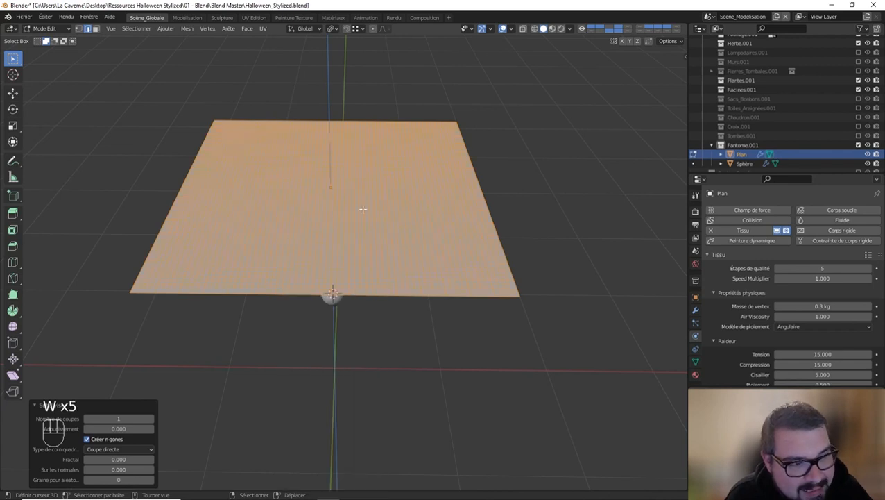
{"action": "key", "text": "Tab"}
Play the simulation to check how the subdivided plane drapes over the sphere, stop it and rewind to the start
{"action": "middle_click_drag", "start_coordinate": [371, 213], "coordinate": [404, 186]}
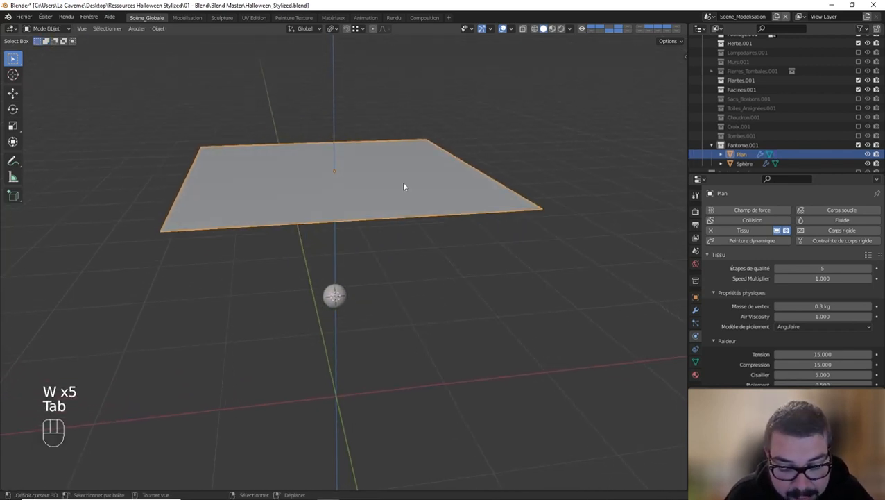
{"action": "key", "text": "shift+space"}
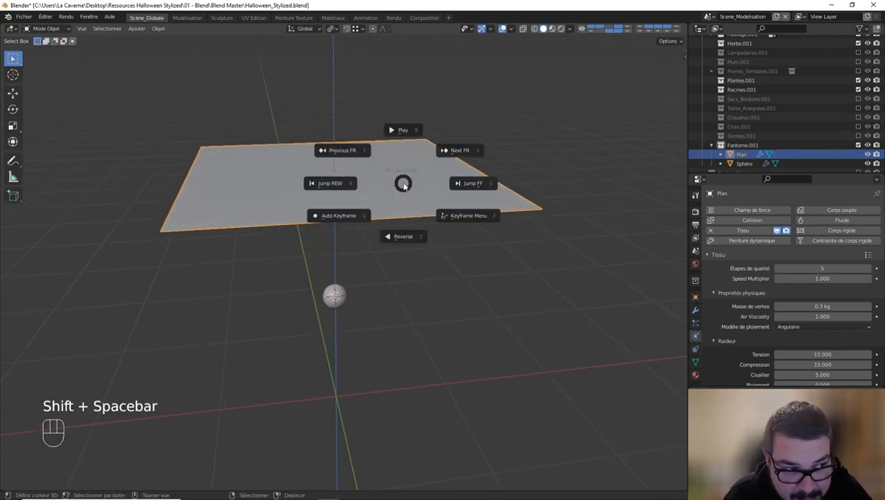
{"action": "left_click", "coordinate": [403, 130]}
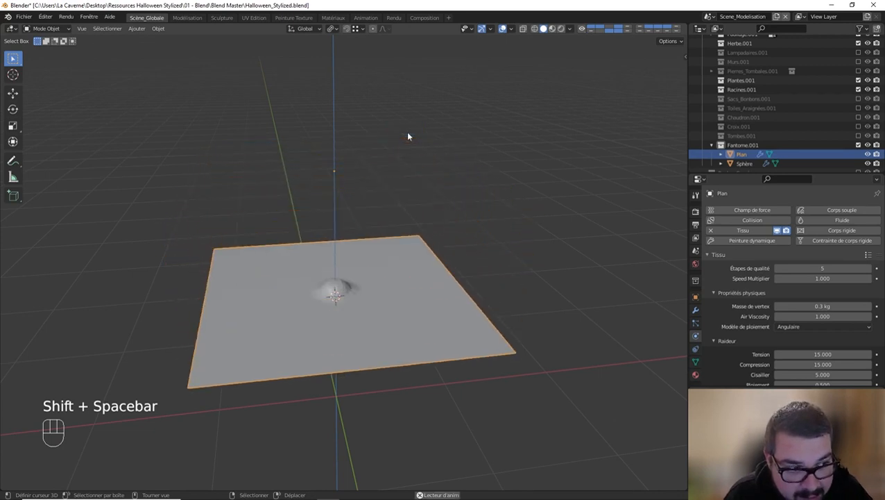
{"action": "key", "text": "shift+space"}
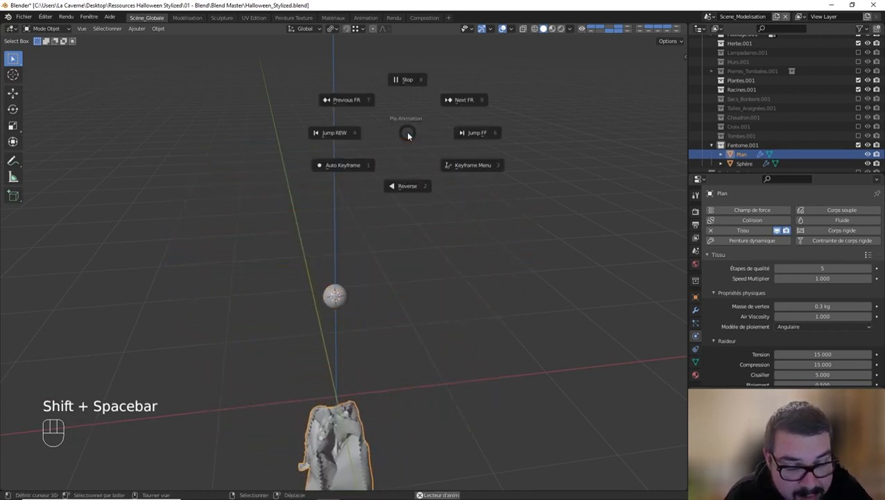
{"action": "left_click", "coordinate": [400, 87]}
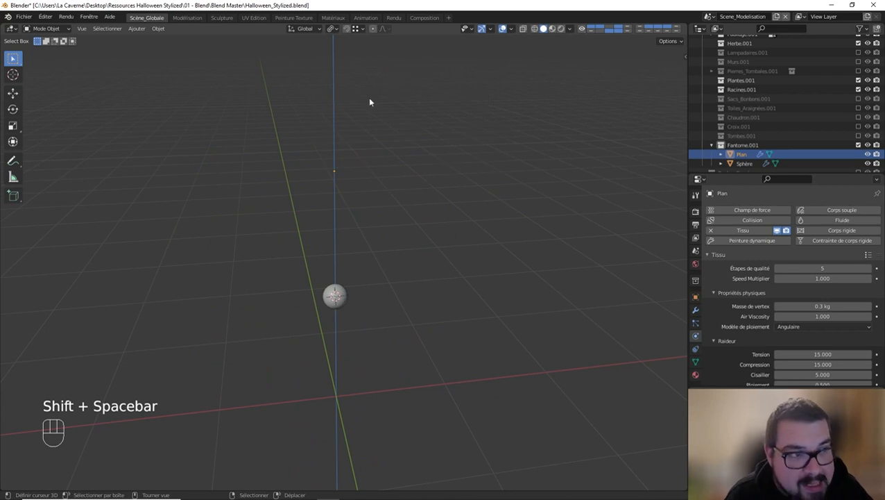
{"action": "middle_click_drag", "start_coordinate": [361, 295], "coordinate": [366, 275]}
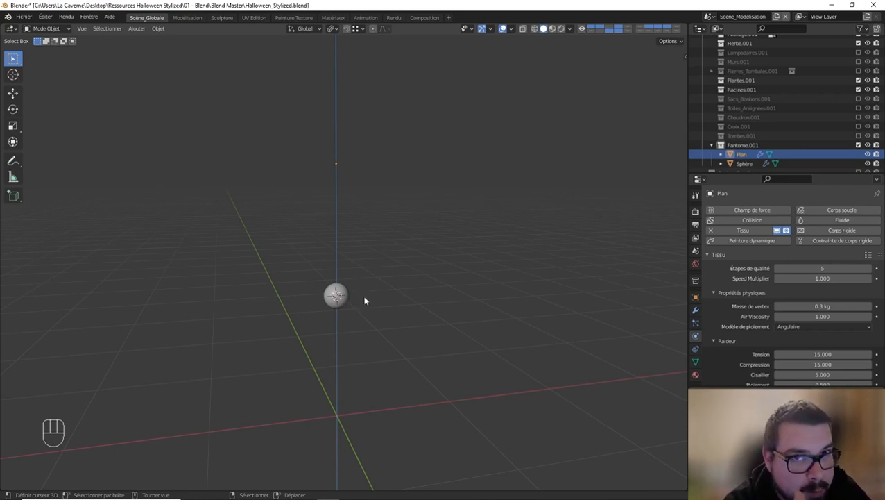
{"action": "key", "text": "shift+space"}
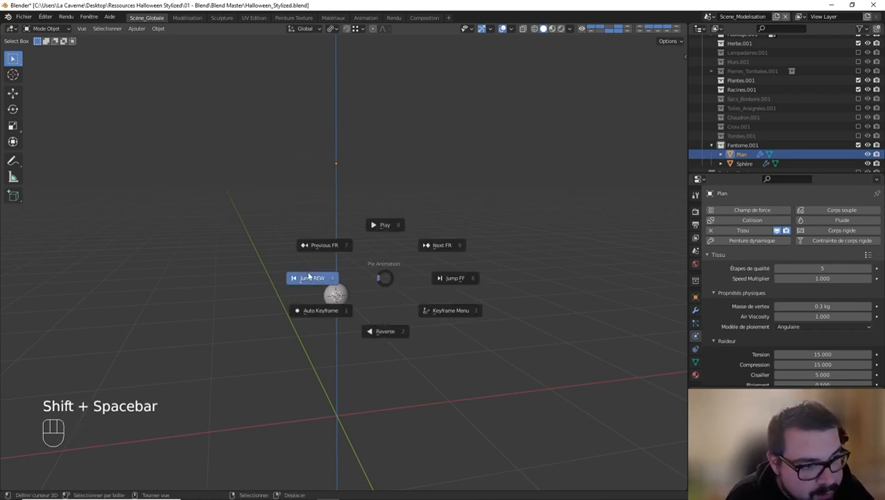
{"action": "left_click", "coordinate": [329, 284]}
Scale the collision sphere up by a factor of 2
{"action": "left_click", "coordinate": [340, 292]}
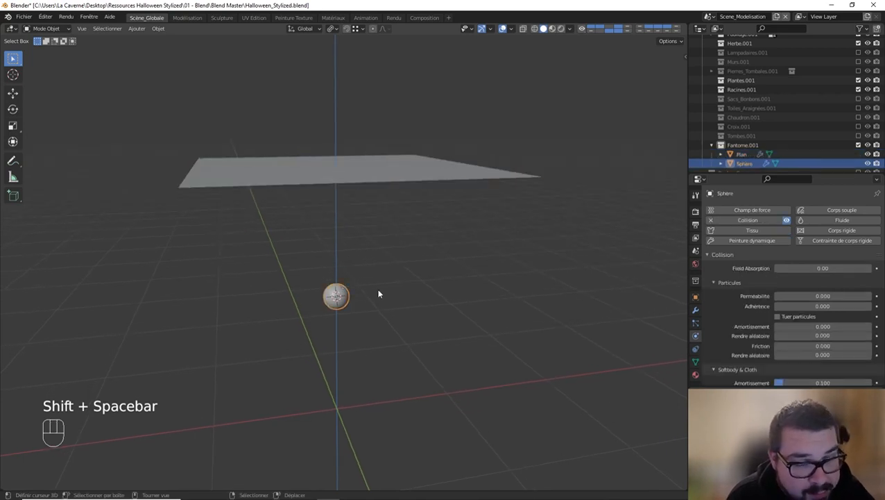
{"action": "key", "text": "s"}
{"action": "key", "text": "2"}
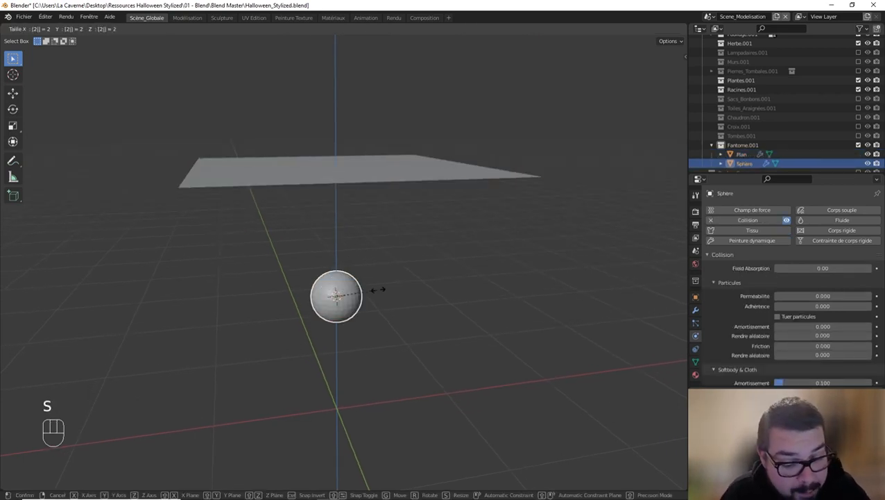
{"action": "left_click", "coordinate": [378, 292]}
Apply the sphere's scale and rotation, and set its origin to its geometry
{"action": "key", "text": "q"}
{"action": "left_click", "coordinate": [368, 272]}
{"action": "key", "text": "q"}
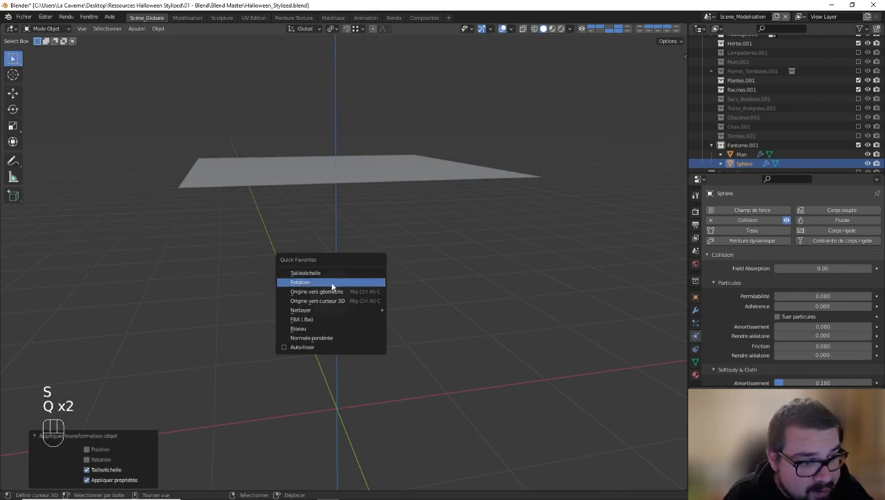
{"action": "key", "text": "q"}
{"action": "left_click", "coordinate": [324, 291]}
Play the simulation to check how the cloth drapes over the enlarged sphere, stop it and rewind to the start
{"action": "key", "text": "shift+space"}
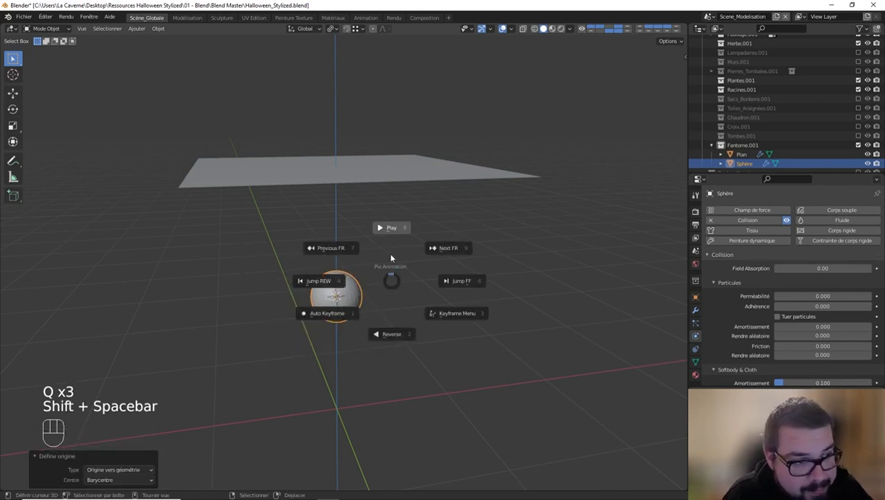
{"action": "left_click", "coordinate": [394, 236]}
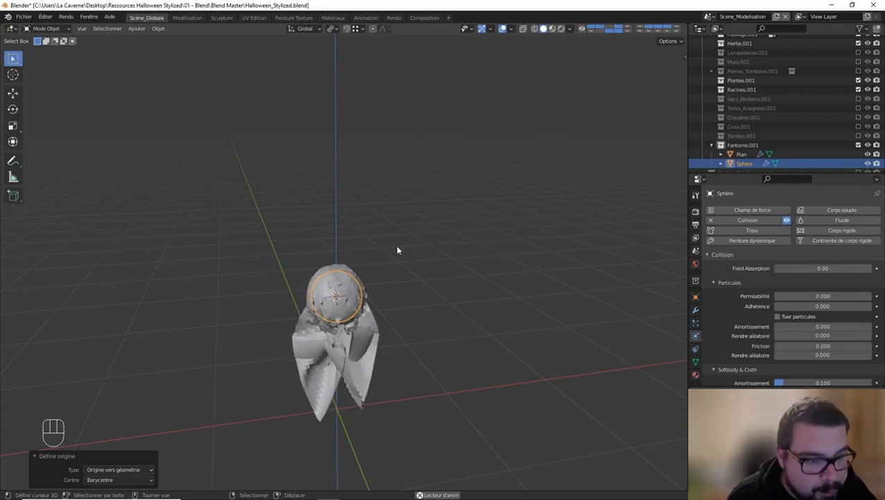
{"action": "key", "text": "shift"}
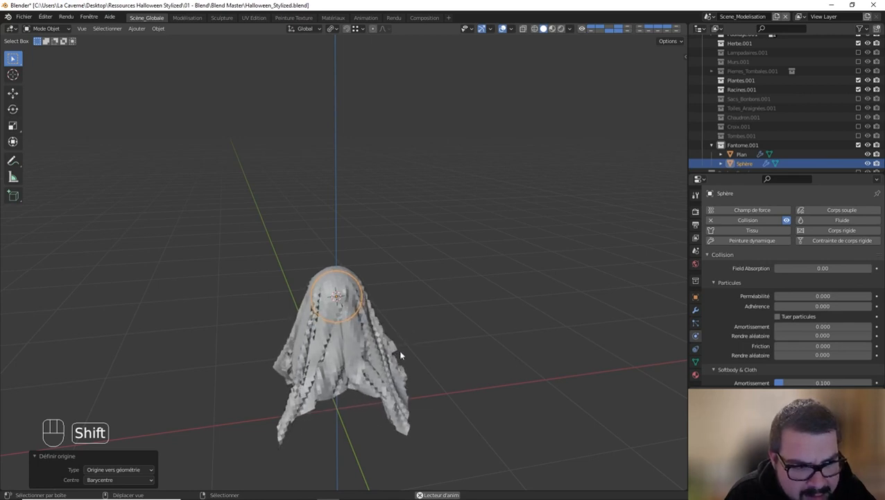
{"action": "key", "text": "shift+space"}
{"action": "key", "text": "shift+space"}
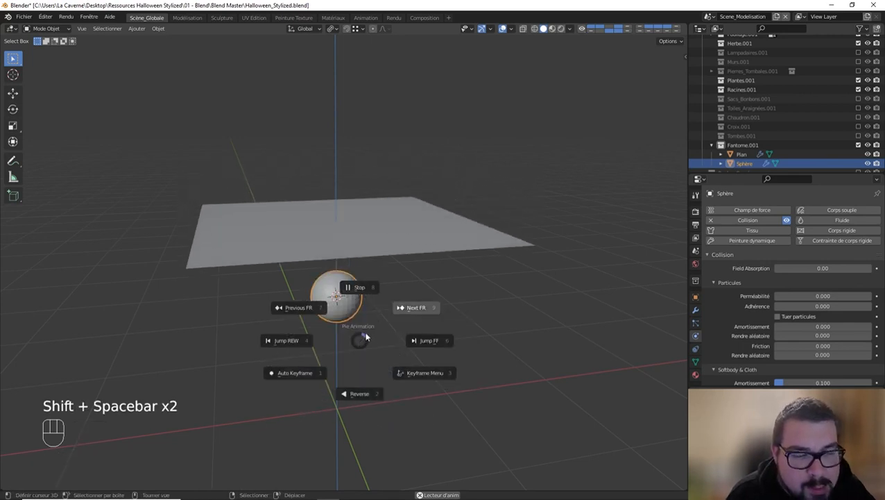
{"action": "left_click", "coordinate": [358, 305]}
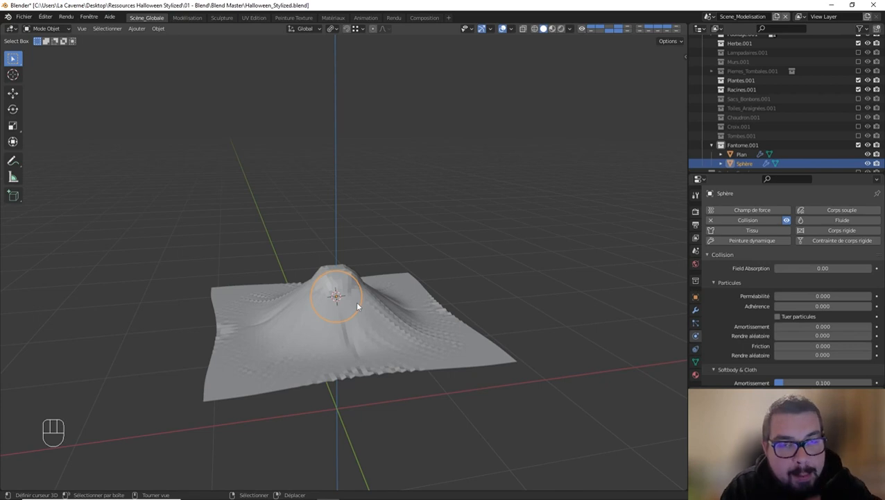
{"action": "key", "text": "shift"}
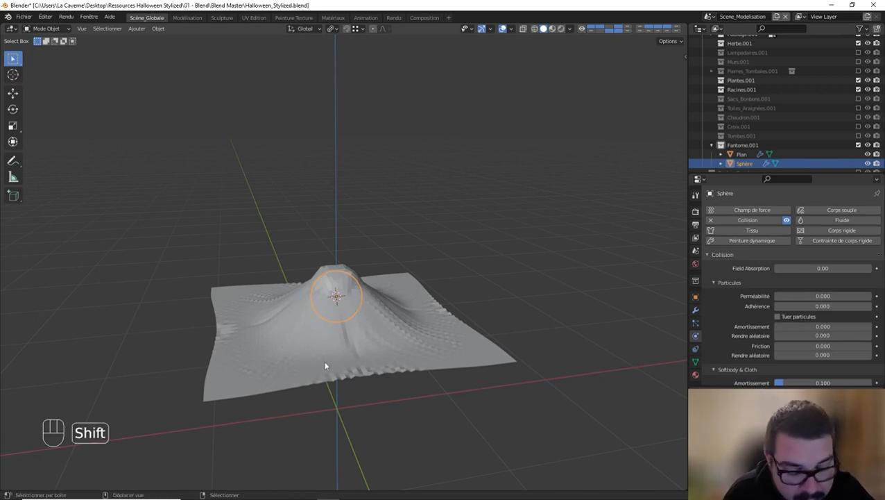
{"action": "key", "text": "shift+space"}
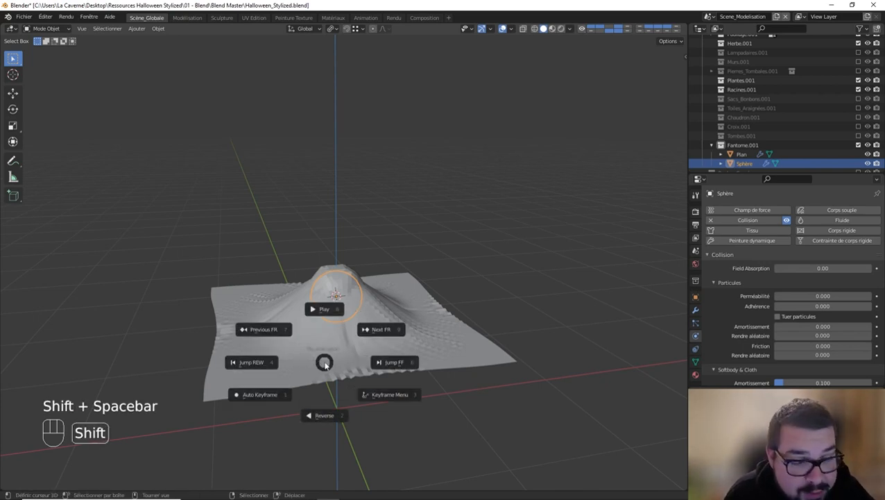
{"action": "left_click", "coordinate": [256, 360]}
Set the cloth plane's quality steps (Étapes de qualité) to 10
{"action": "left_click", "coordinate": [345, 182]}
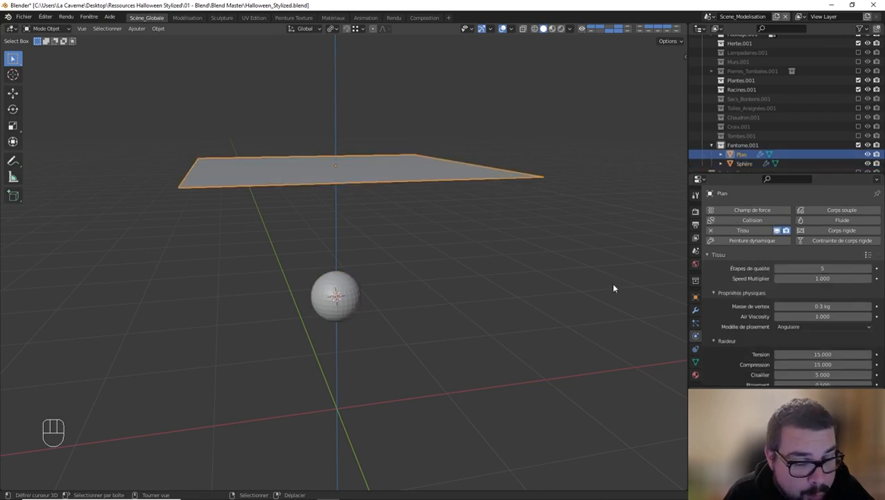
{"action": "left_click", "coordinate": [831, 269]}
{"action": "type", "text": "10"}
{"action": "key", "text": "Return"}
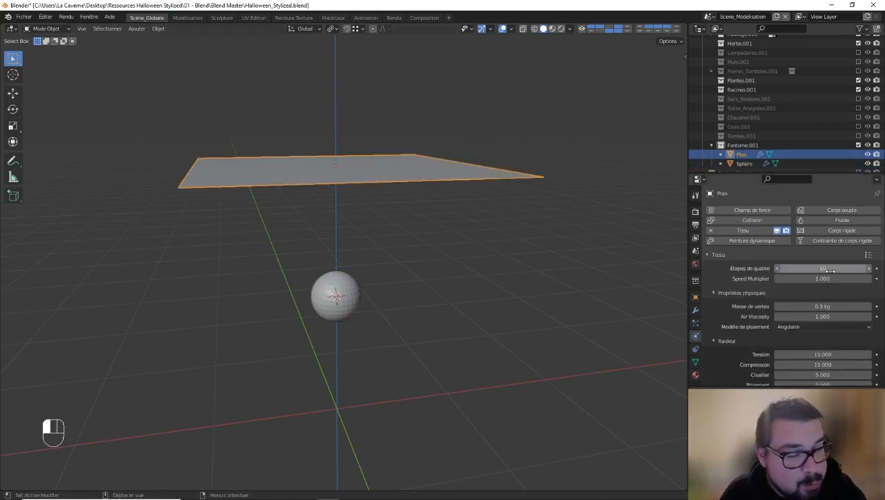
Set the plane's cloth collision quality (Qualité) to 5 and enable self-collisions (Auto-collisions)
{"action": "scroll", "coordinate": [829, 263], "scroll_direction": "down", "scroll_amount": 3}
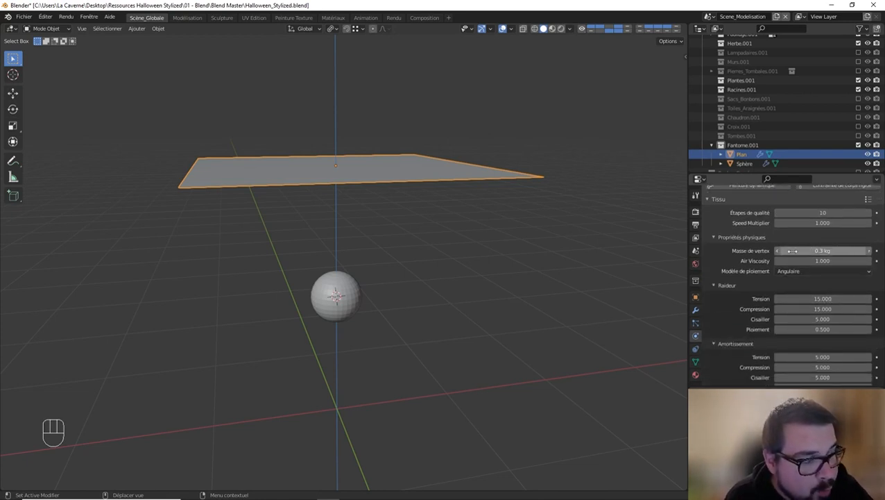
{"action": "scroll", "coordinate": [839, 277], "scroll_direction": "down", "scroll_amount": 9}
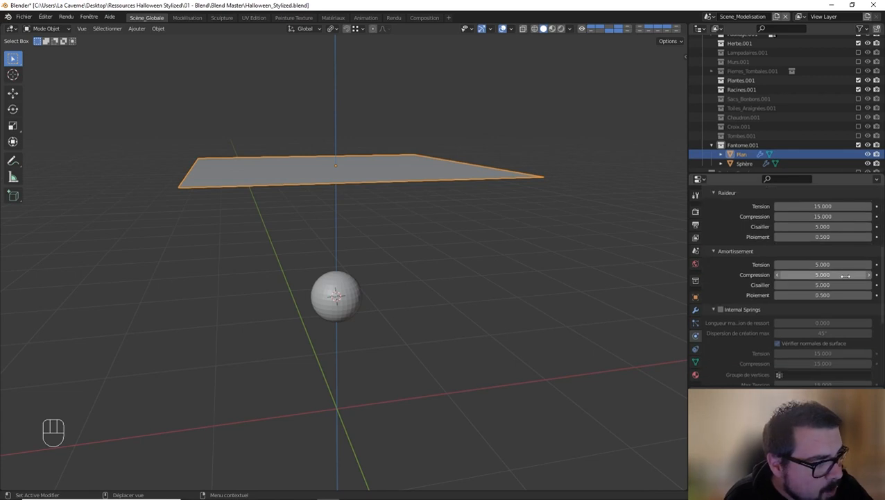
{"action": "scroll", "coordinate": [832, 286], "scroll_direction": "down", "scroll_amount": 4}
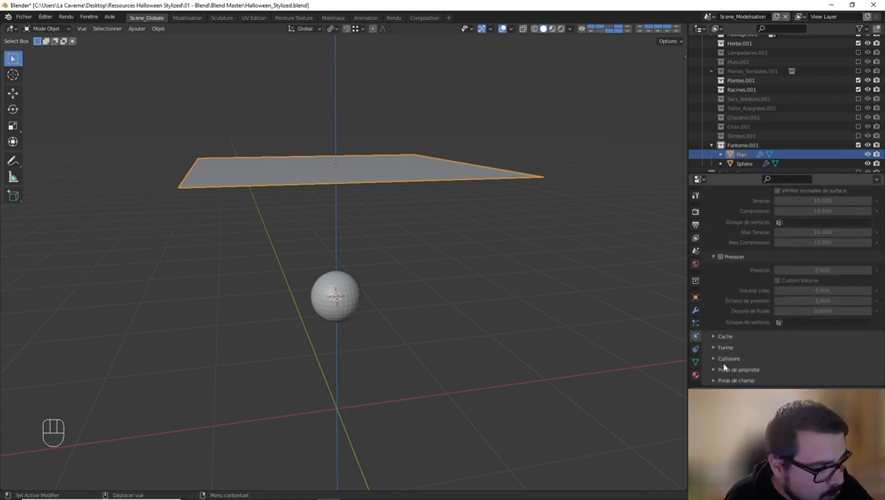
{"action": "left_click", "coordinate": [717, 358]}
{"action": "scroll", "coordinate": [833, 319], "scroll_direction": "down", "scroll_amount": 3}
{"action": "left_click", "coordinate": [833, 316]}
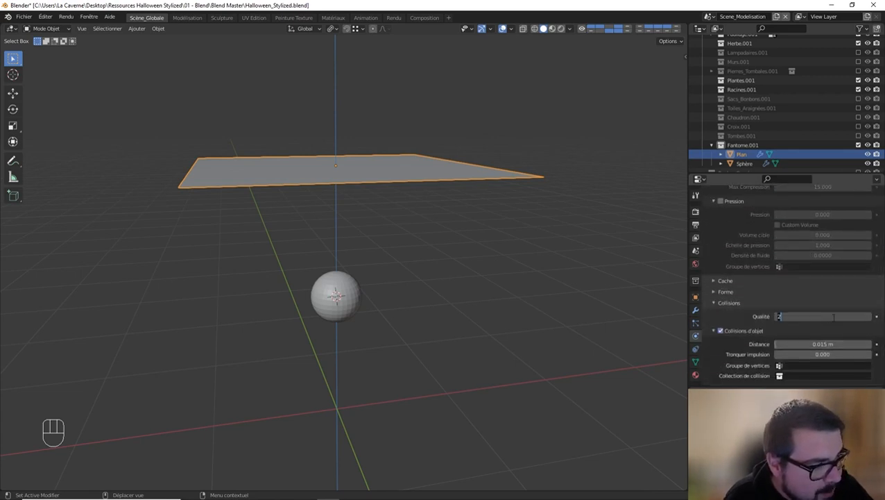
{"action": "type", "text": "5"}
{"action": "key", "text": "Return"}
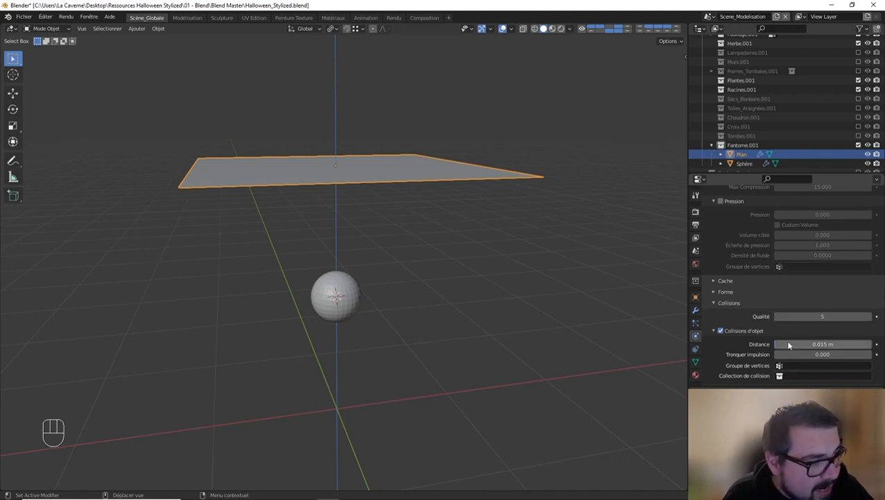
{"action": "scroll", "coordinate": [755, 339], "scroll_direction": "down", "scroll_amount": 1}
{"action": "scroll", "coordinate": [755, 339], "scroll_direction": "down", "scroll_amount": 2}
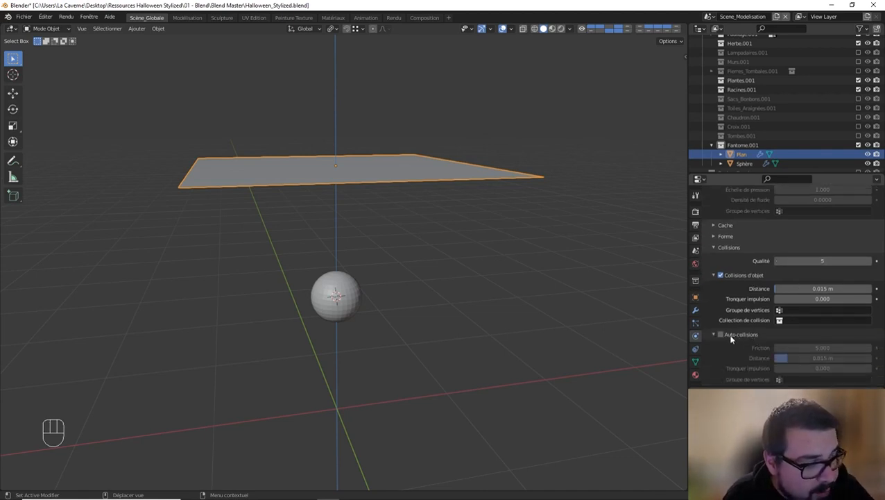
{"action": "left_click", "coordinate": [720, 334]}
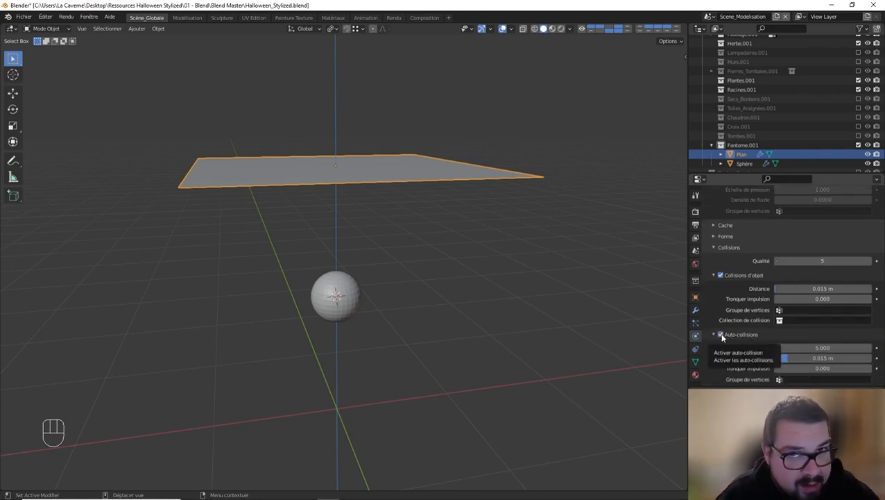
Start baking the plane's cloth simulation (Pré-calculer) in its Cache settings and interrupt the calculation
{"action": "scroll", "coordinate": [810, 332], "scroll_direction": "up", "scroll_amount": 10}
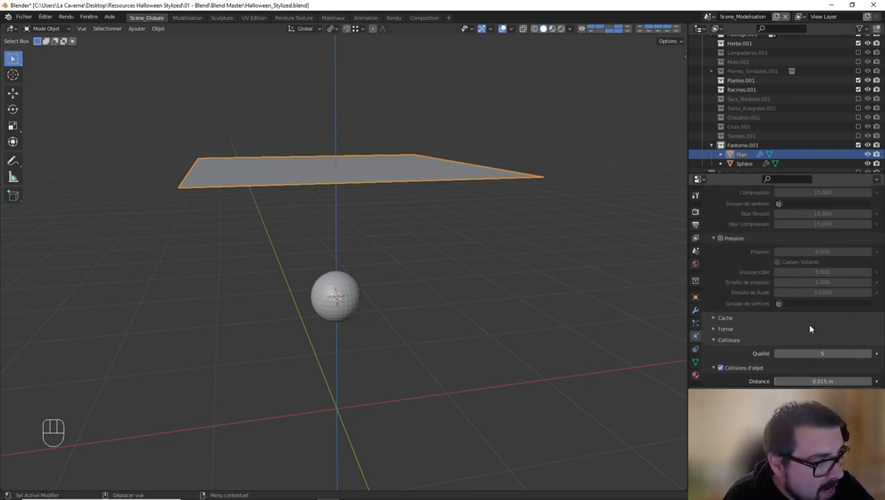
{"action": "scroll", "coordinate": [790, 255], "scroll_direction": "up", "scroll_amount": 6}
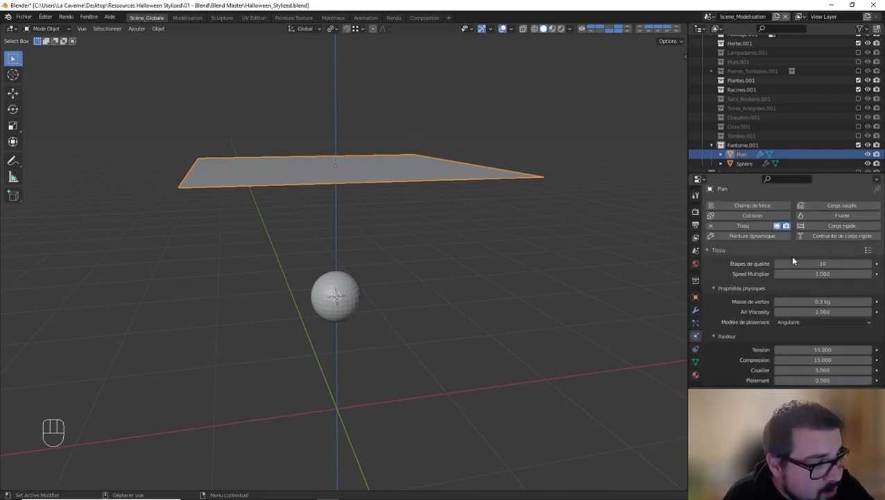
{"action": "scroll", "coordinate": [754, 308], "scroll_direction": "down", "scroll_amount": 3}
{"action": "scroll", "coordinate": [754, 309], "scroll_direction": "down", "scroll_amount": 10}
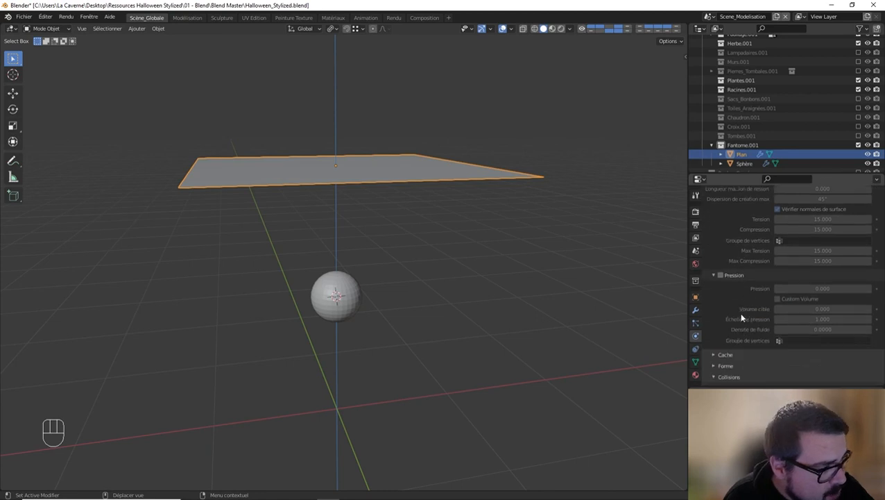
{"action": "scroll", "coordinate": [804, 337], "scroll_direction": "down", "scroll_amount": 3}
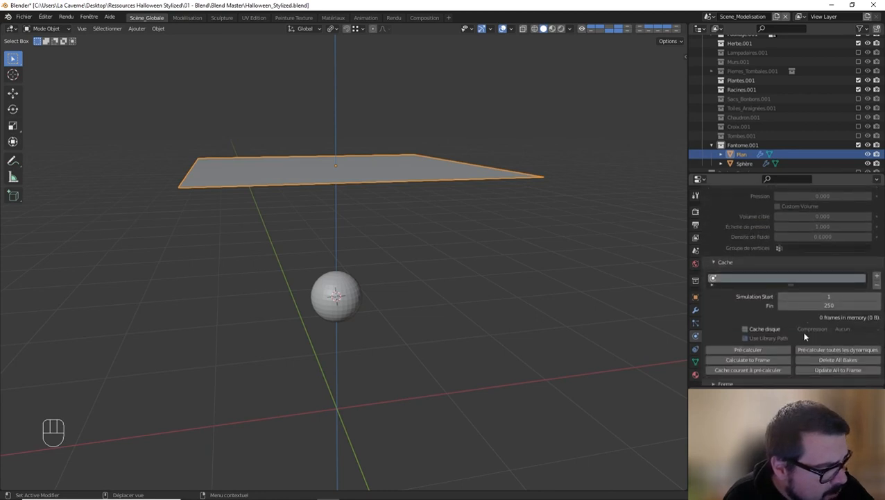
{"action": "left_click", "coordinate": [759, 350]}
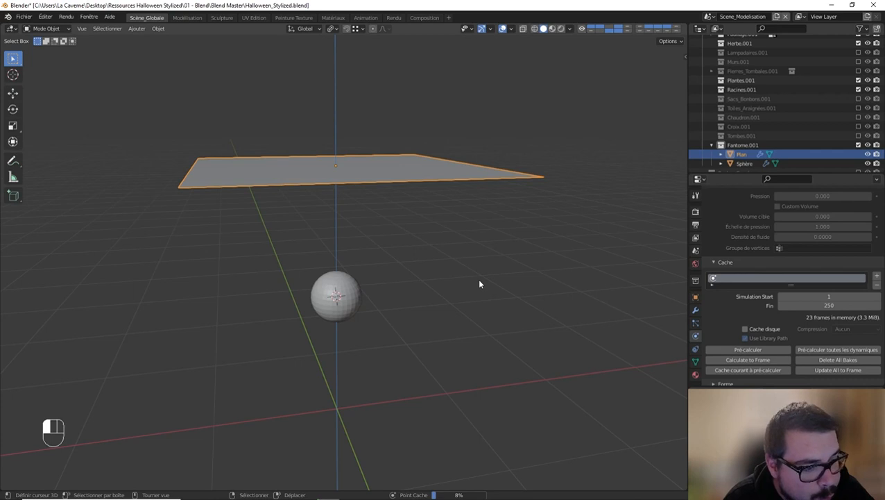
{"action": "key", "text": "Escape"}
Play the partially baked cloth simulation over the sphere and stop it
{"action": "key", "text": "shift+space"}
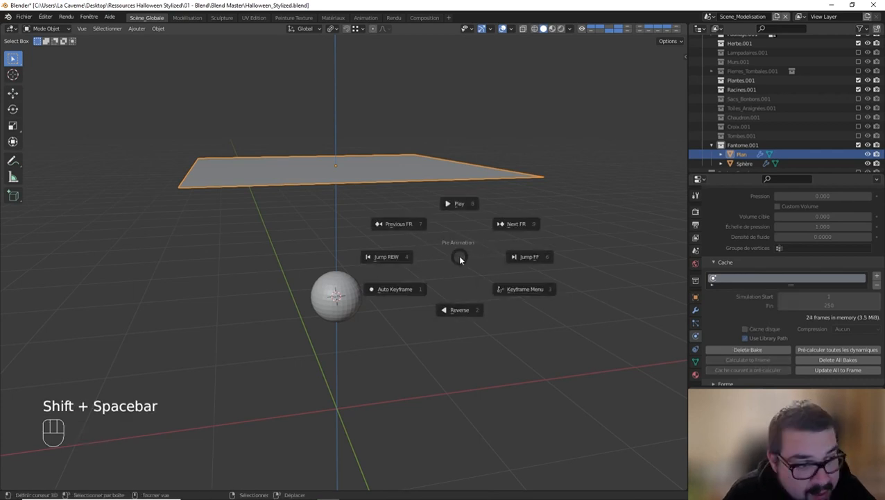
{"action": "left_click", "coordinate": [460, 204]}
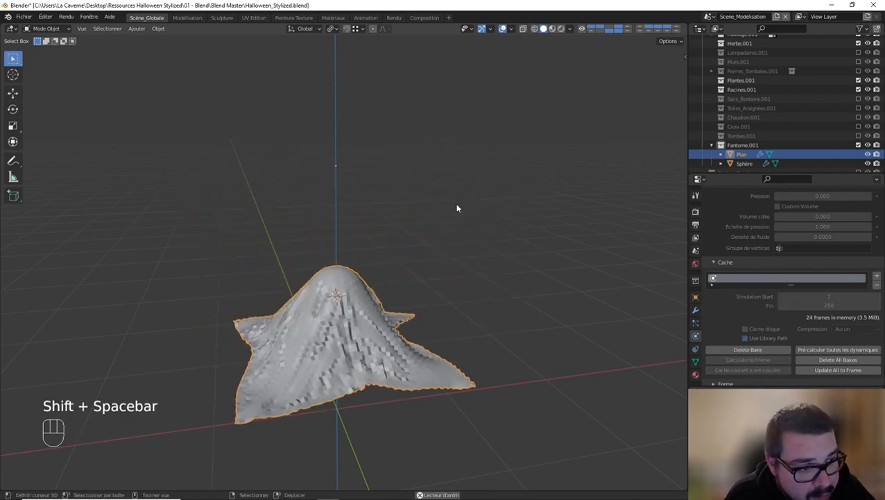
{"action": "key", "text": "shift+space"}
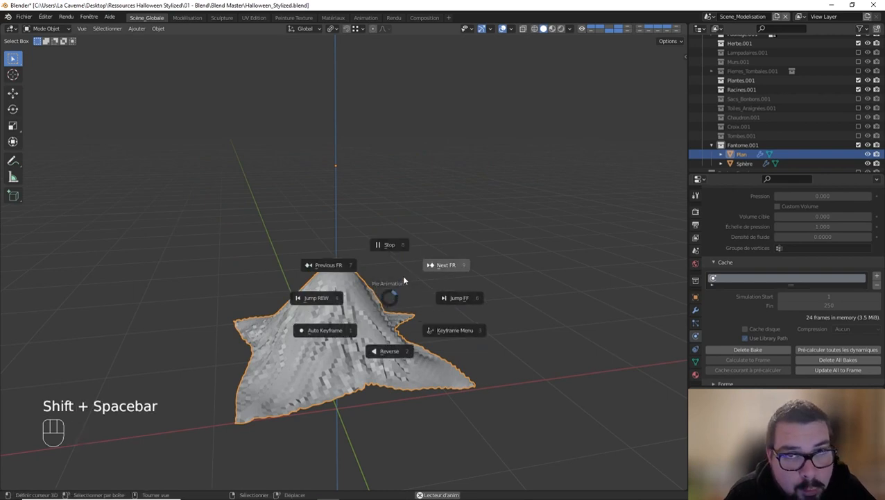
{"action": "left_click", "coordinate": [399, 245]}
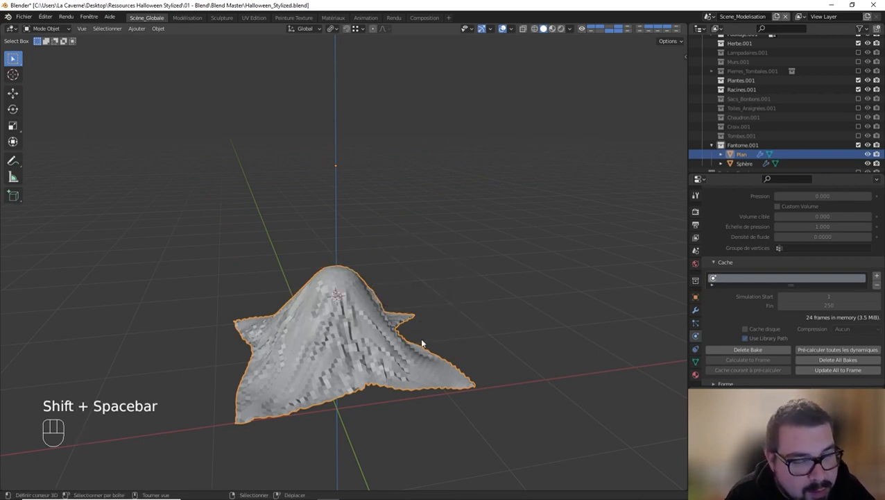
Delete the partial bake, rewind to the first frame and bake the plane's full cloth simulation
{"action": "left_click", "coordinate": [764, 351]}
{"action": "key", "text": "shift+space"}
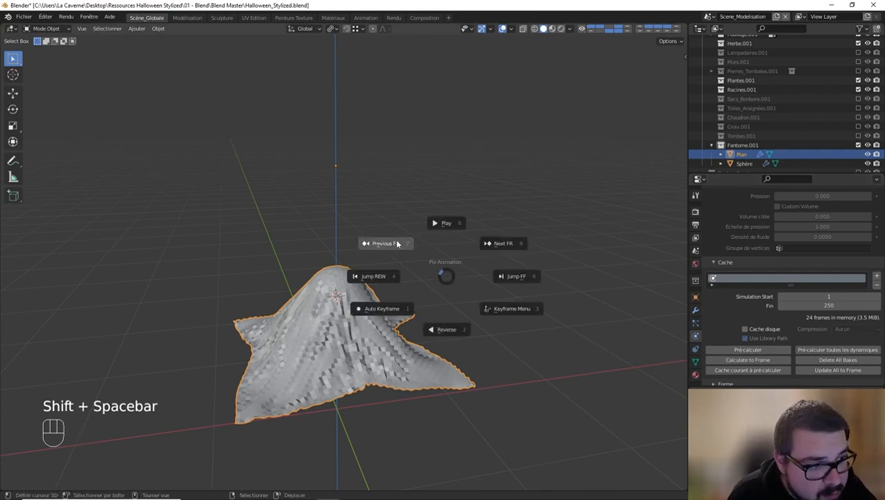
{"action": "left_click", "coordinate": [368, 274]}
{"action": "left_click", "coordinate": [759, 351]}
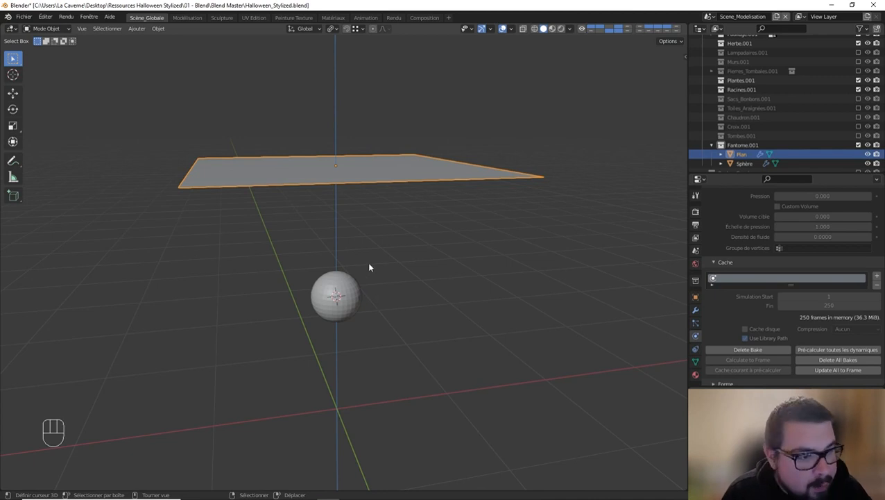
Play the fully baked cloth animation to check the drape over the sphere, stop it and rewind to the start
{"action": "key", "text": "shift+space"}
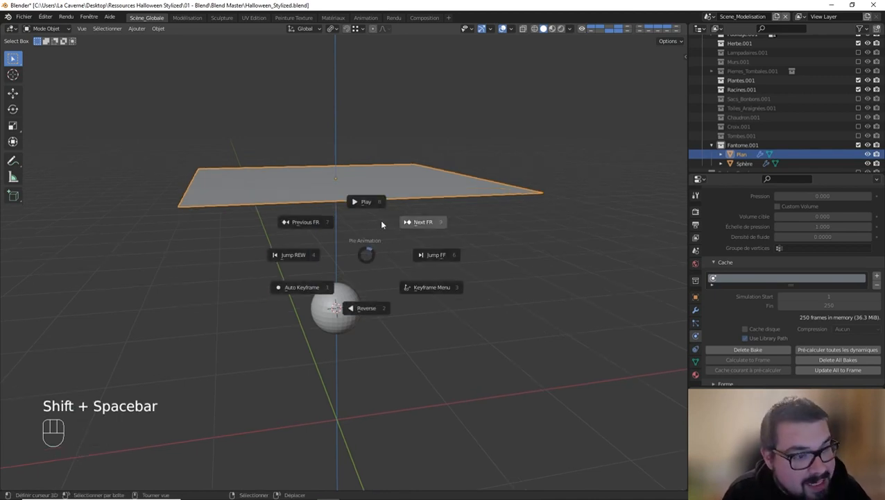
{"action": "left_click", "coordinate": [379, 207]}
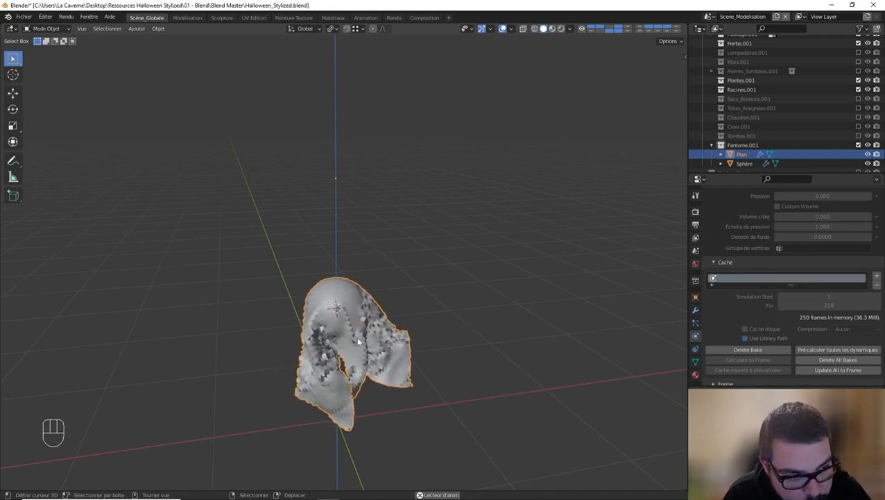
{"action": "key", "text": "shift"}
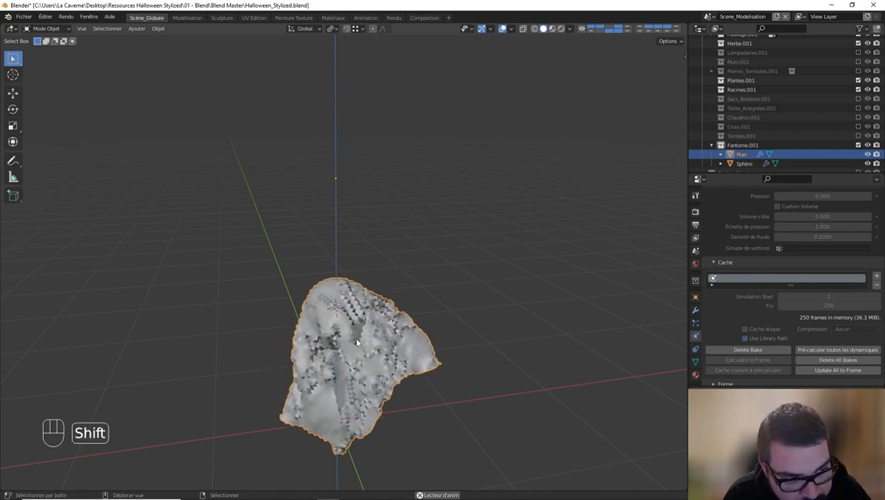
{"action": "key", "text": "shift+space"}
{"action": "key", "text": "space"}
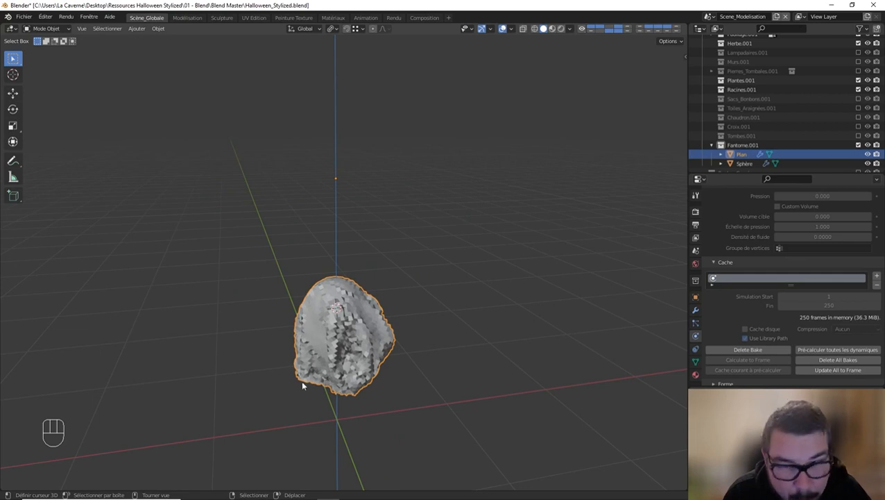
{"action": "key", "text": "shift+space"}
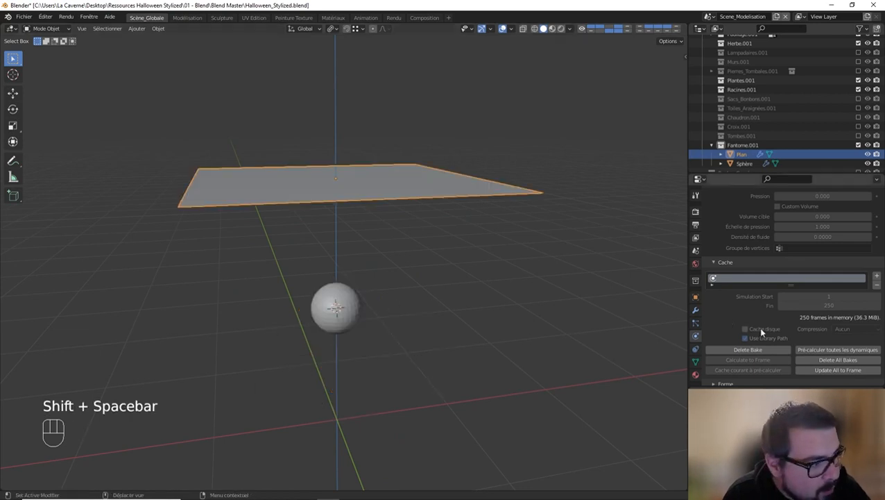
Delete the plane's cloth bake and reduce its self-collision distance (Auto-collisions)
{"action": "scroll", "coordinate": [759, 325], "scroll_direction": "down", "scroll_amount": 5}
{"action": "scroll", "coordinate": [770, 322], "scroll_direction": "down", "scroll_amount": 1}
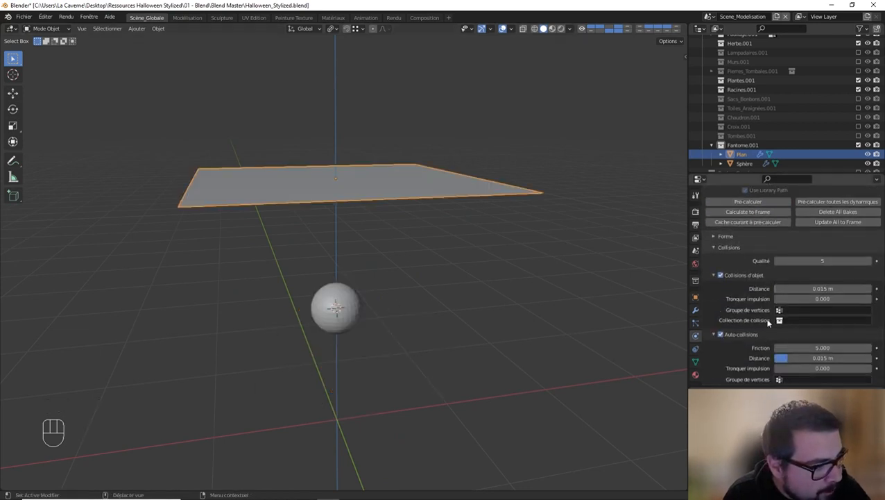
{"action": "scroll", "coordinate": [763, 309], "scroll_direction": "down", "scroll_amount": 1}
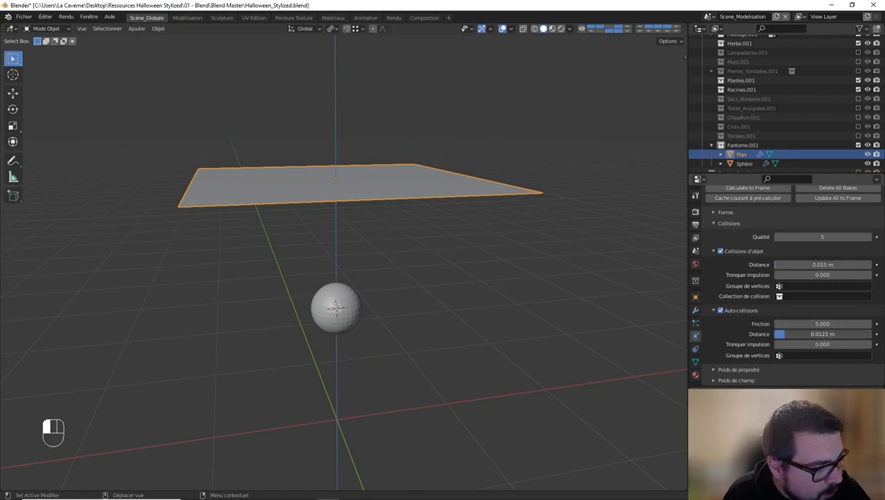
Set the plane's cloth collision quality (Qualité) to 2 and its quality steps (Étapes de qualité) to 5
{"action": "scroll", "coordinate": [784, 296], "scroll_direction": "up", "scroll_amount": 3}
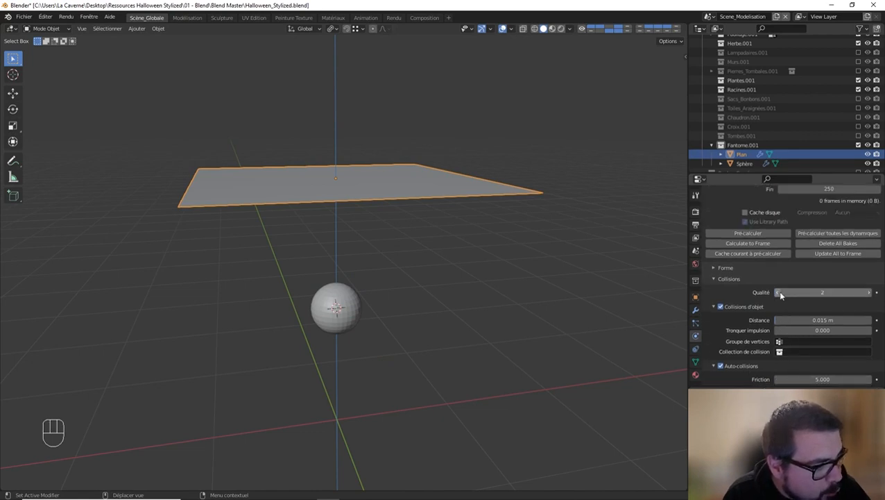
{"action": "scroll", "coordinate": [780, 260], "scroll_direction": "up", "scroll_amount": 4}
{"action": "scroll", "coordinate": [782, 270], "scroll_direction": "up", "scroll_amount": 12}
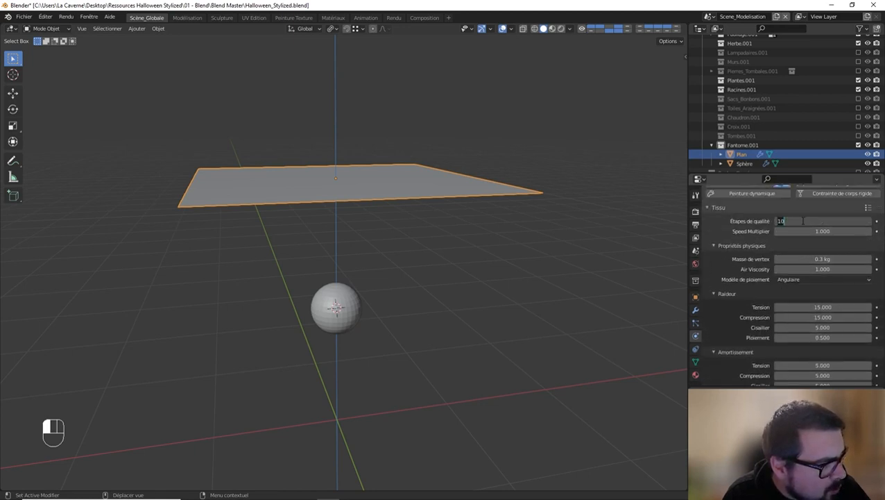
Play the simulation with the reduced cloth quality settings and stop it while the cloth is spread out over the sphere
{"action": "key", "text": "shift+space"}
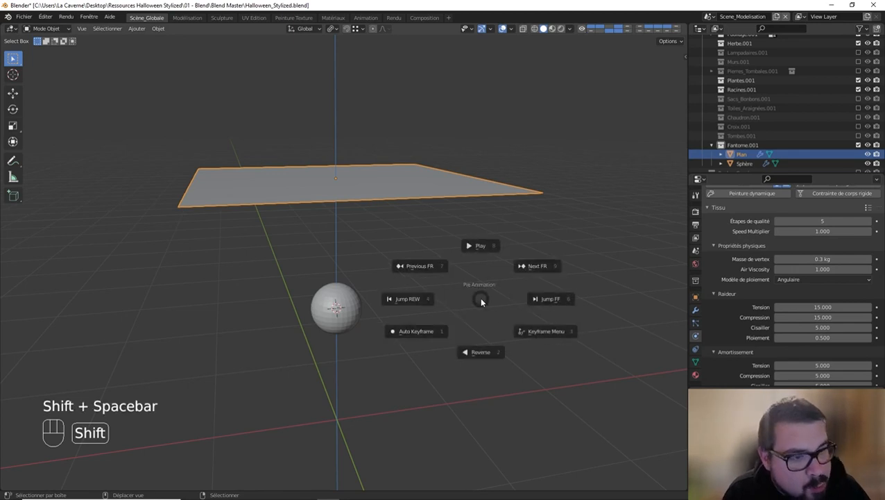
{"action": "left_click", "coordinate": [487, 245]}
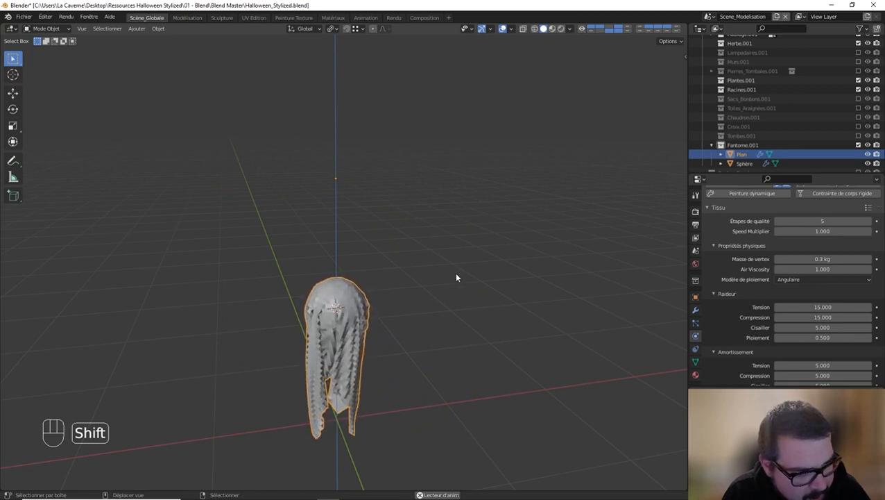
{"action": "key", "text": "shift+space"}
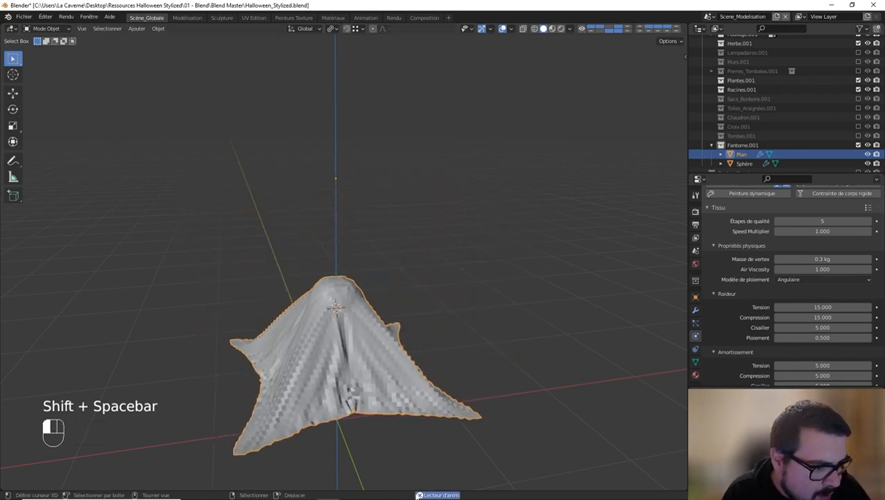
{"action": "middle_click_drag", "start_coordinate": [437, 349], "coordinate": [434, 304], "text": "shift"}
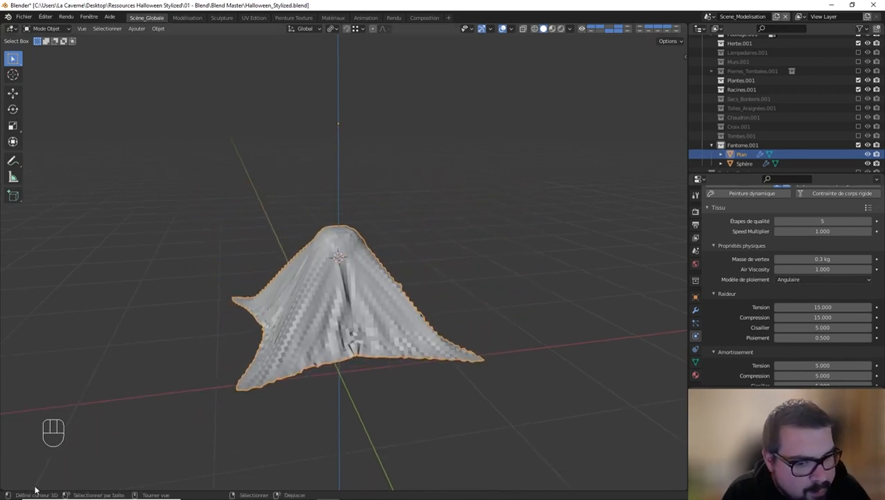
Split off a Timeline area below the 3D viewport and set the animation's end frame (Fin) to 500
{"action": "left_click_drag", "start_coordinate": [4, 489], "coordinate": [6, 425]}
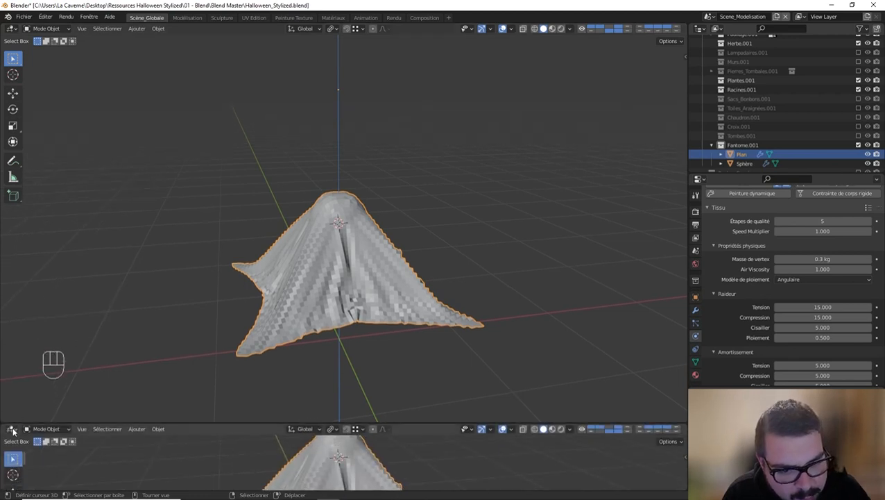
{"action": "left_click", "coordinate": [10, 428]}
{"action": "left_click", "coordinate": [177, 348]}
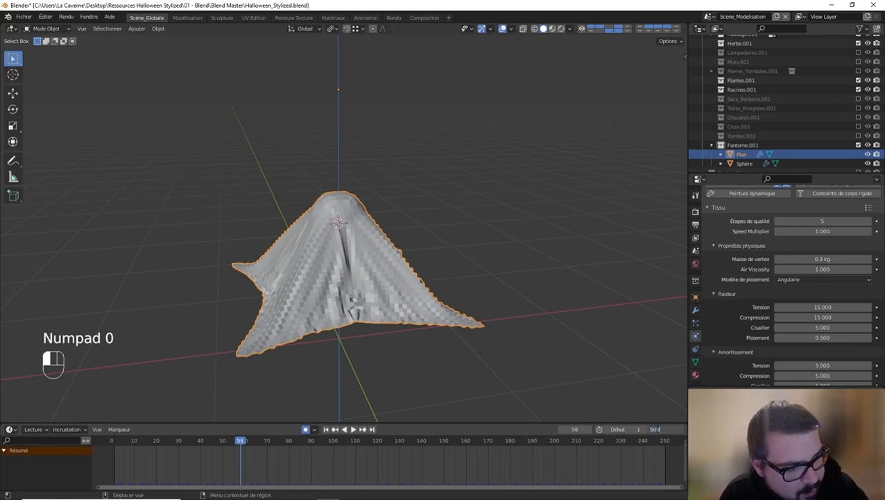
{"action": "key", "text": "Return"}
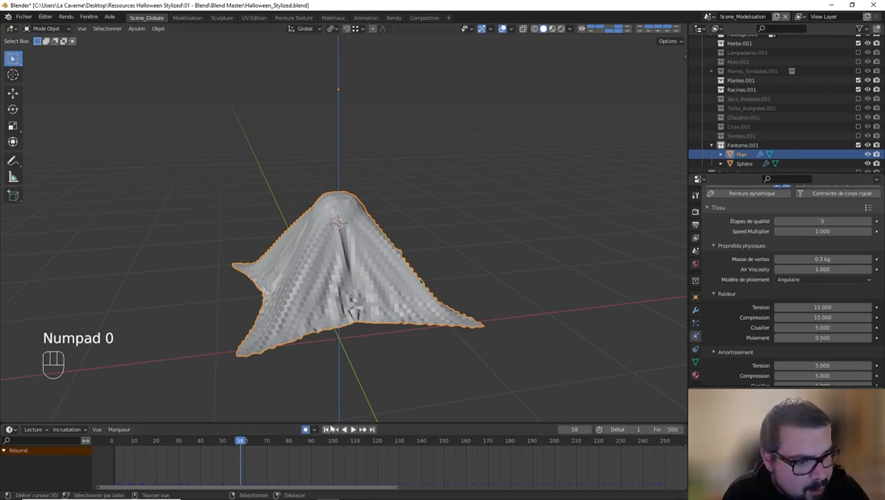
Play the cloth simulation from the first frame over the extended frame range and stop it once the cloth hangs down
{"action": "key", "text": "shift+Left"}
{"action": "key", "text": "shift+space"}
{"action": "left_click", "coordinate": [383, 260]}
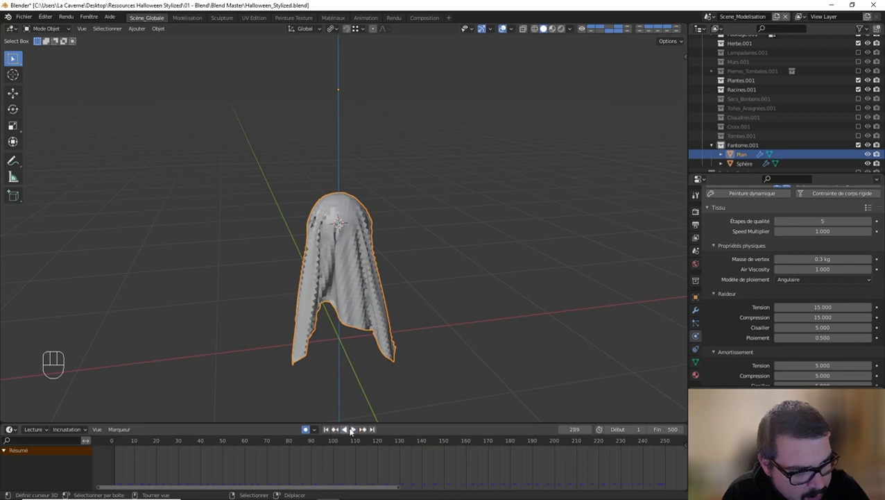
{"action": "left_click", "coordinate": [351, 430]}
Set the simulation end frame (Fin) in the plane's cloth Cache settings to 500
{"action": "scroll", "coordinate": [763, 308], "scroll_direction": "down", "scroll_amount": 2}
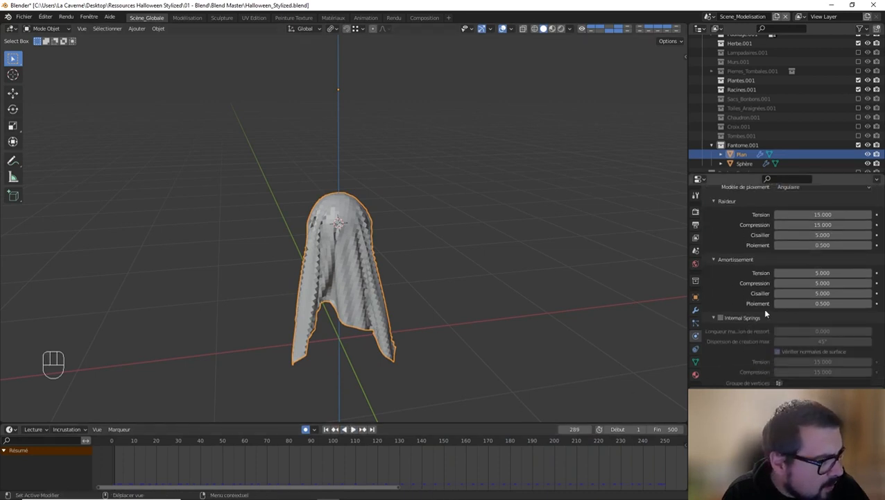
{"action": "scroll", "coordinate": [764, 308], "scroll_direction": "up", "scroll_amount": 3}
{"action": "scroll", "coordinate": [763, 310], "scroll_direction": "down", "scroll_amount": 8}
{"action": "scroll", "coordinate": [766, 315], "scroll_direction": "down", "scroll_amount": 4}
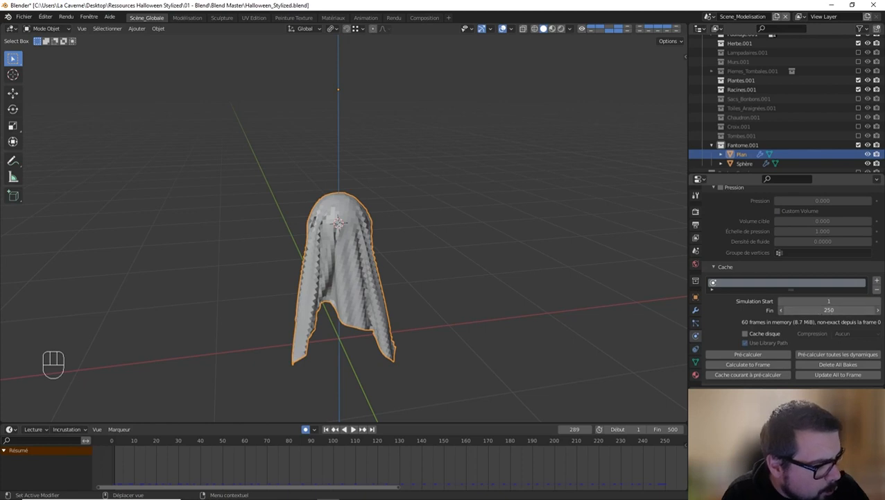
{"action": "key", "text": "Return"}
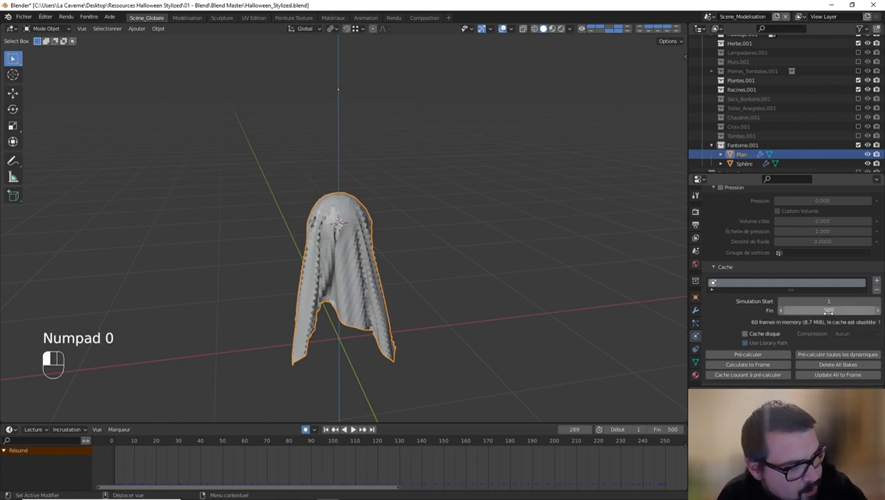
Replay the simulation from the first frame, stop it and examine the draped cloth and sphere up close
{"action": "left_click", "coordinate": [326, 429]}
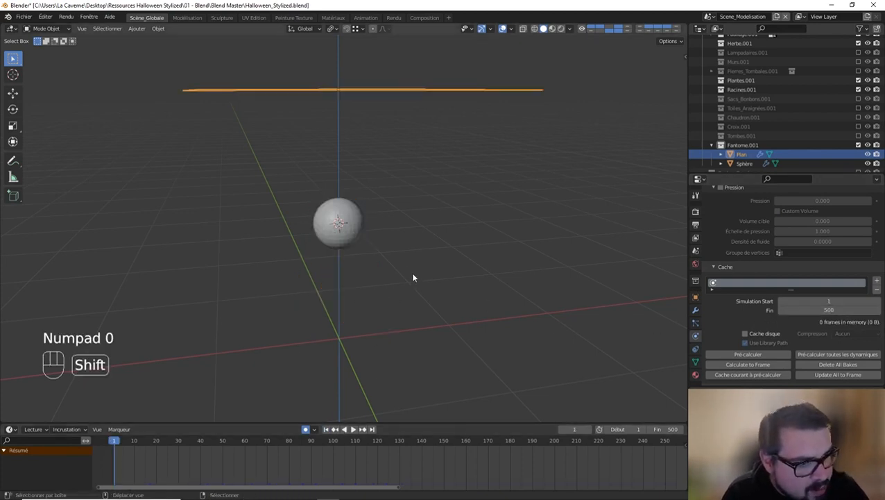
{"action": "key", "text": "shift+space"}
{"action": "left_click", "coordinate": [421, 220]}
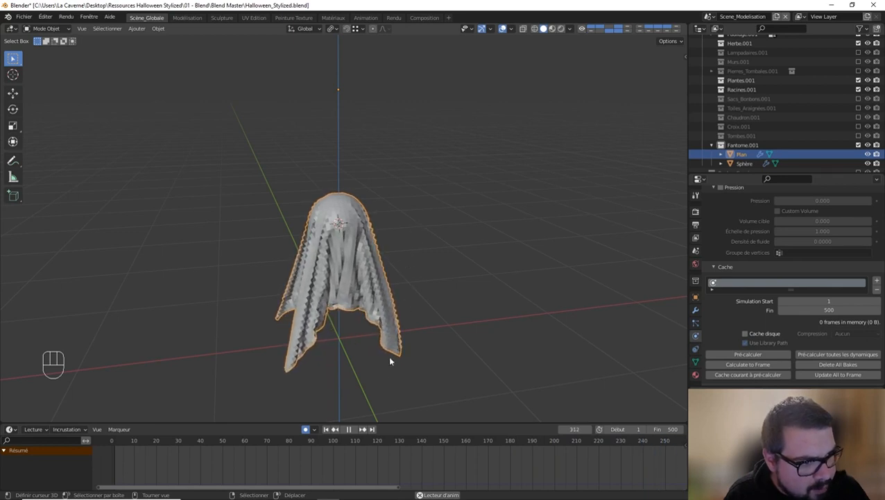
{"action": "left_click", "coordinate": [349, 429]}
{"action": "middle_click_drag", "start_coordinate": [381, 317], "coordinate": [436, 290]}
{"action": "scroll", "coordinate": [348, 241], "scroll_direction": "up", "scroll_amount": 5}
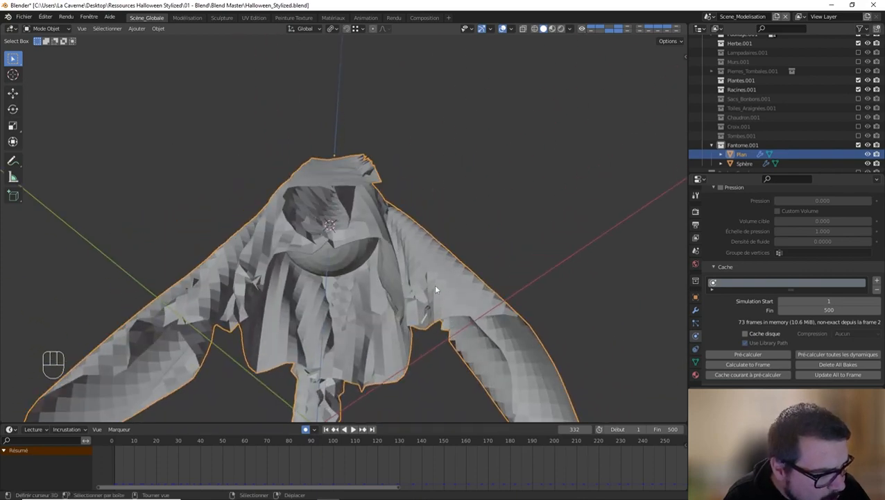
{"action": "scroll", "coordinate": [339, 348], "scroll_direction": "up", "scroll_amount": 2}
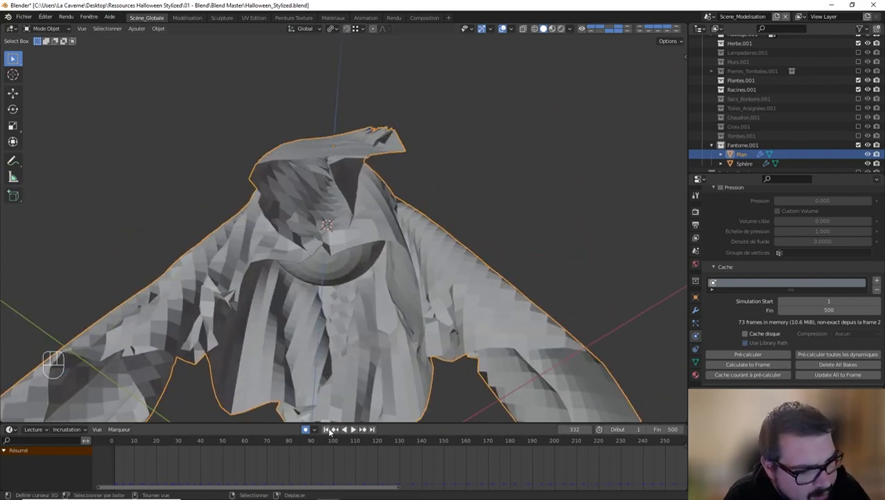
Return to the first frame and set the cloth's Collisions quality to 3
{"action": "left_click", "coordinate": [328, 430]}
{"action": "scroll", "coordinate": [344, 330], "scroll_direction": "down", "scroll_amount": 7}
{"action": "mouse_move", "coordinate": [355, 299]}
{"action": "middle_mouse_down"}
{"action": "mouse_move", "coordinate": [364, 285]}
{"action": "mouse_move", "coordinate": [369, 305]}
{"action": "middle_mouse_up"}
{"action": "scroll", "coordinate": [771, 328], "scroll_direction": "down", "scroll_amount": 9}
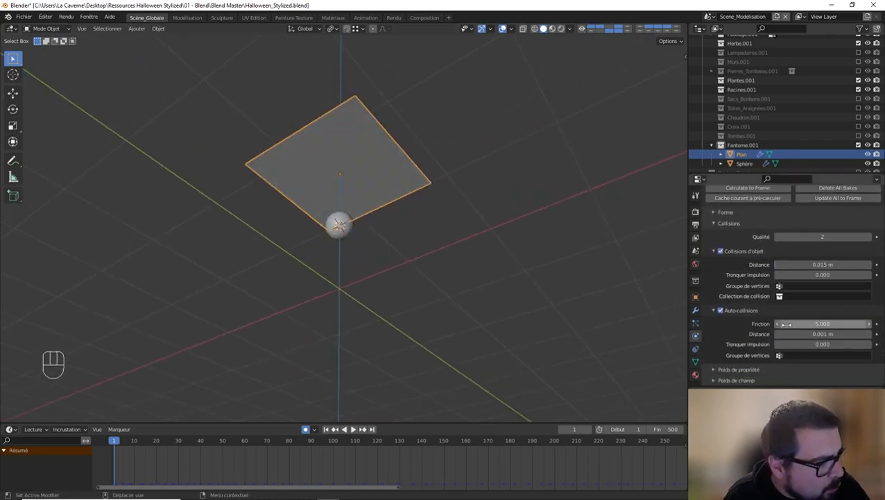
{"action": "left_click", "coordinate": [825, 236]}
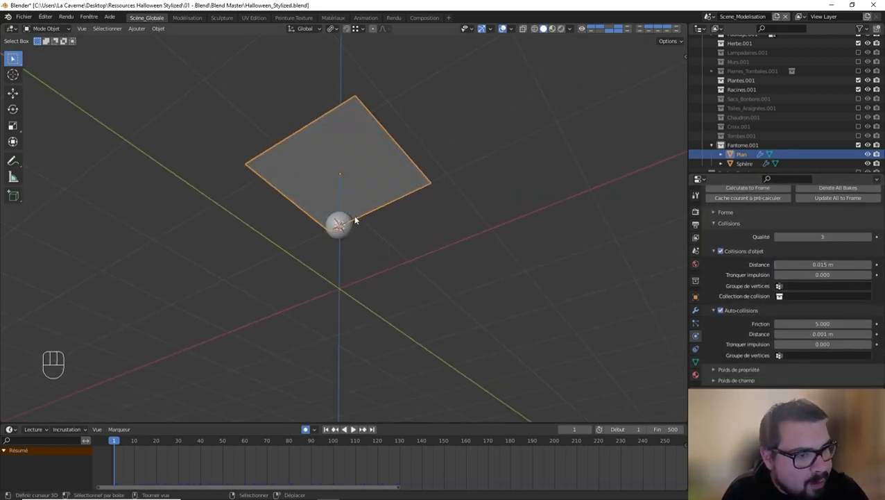
Play the cloth simulation, stop it once the cloth has draped over the sphere, and examine the folds up close
{"action": "key", "text": "shift+space"}
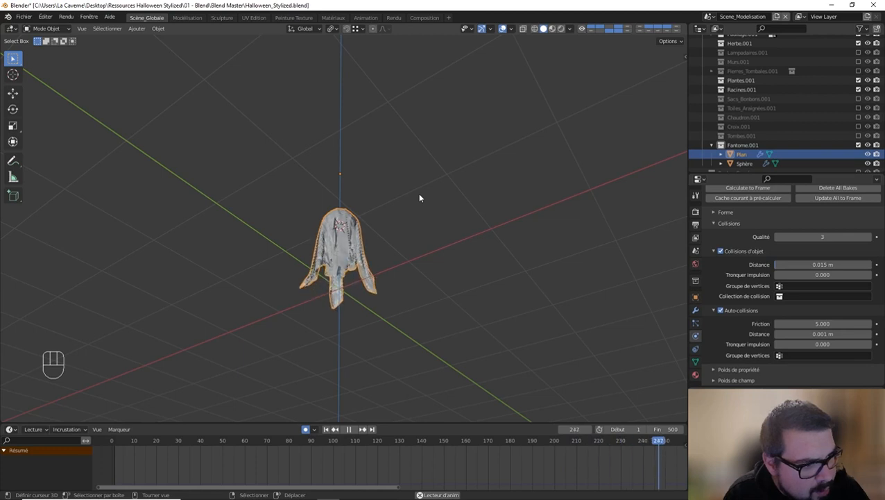
{"action": "key", "text": "shift"}
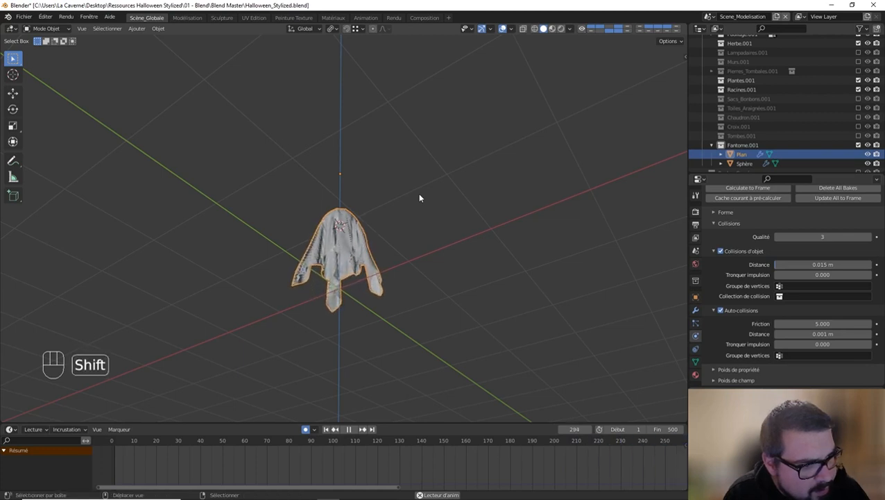
{"action": "key", "text": "shift+space"}
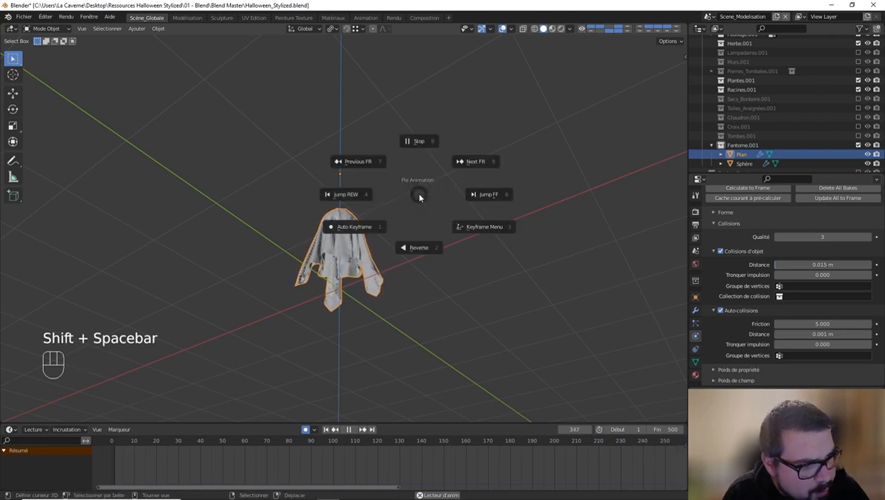
{"action": "left_click", "coordinate": [419, 157]}
{"action": "middle_click_drag", "start_coordinate": [397, 252], "coordinate": [334, 229]}
{"action": "scroll", "coordinate": [392, 233], "scroll_direction": "up", "scroll_amount": 5}
{"action": "scroll", "coordinate": [351, 257], "scroll_direction": "up", "scroll_amount": 4}
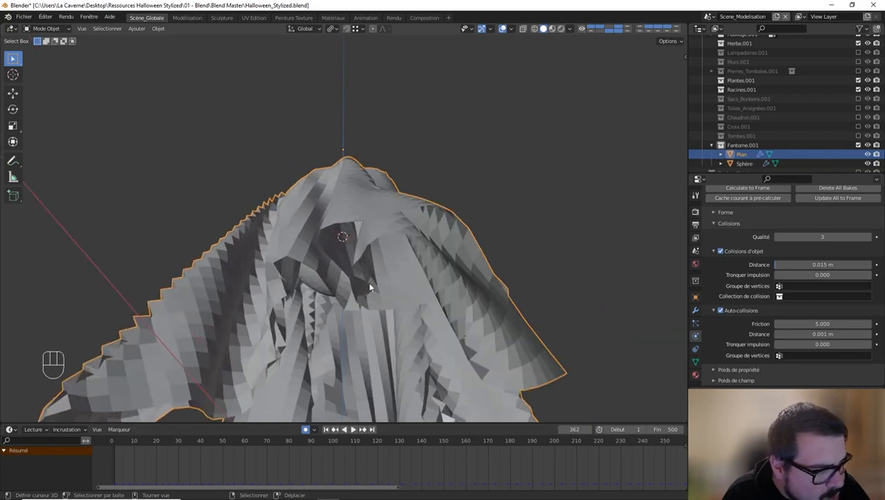
{"action": "middle_click_drag", "start_coordinate": [353, 291], "coordinate": [406, 310]}
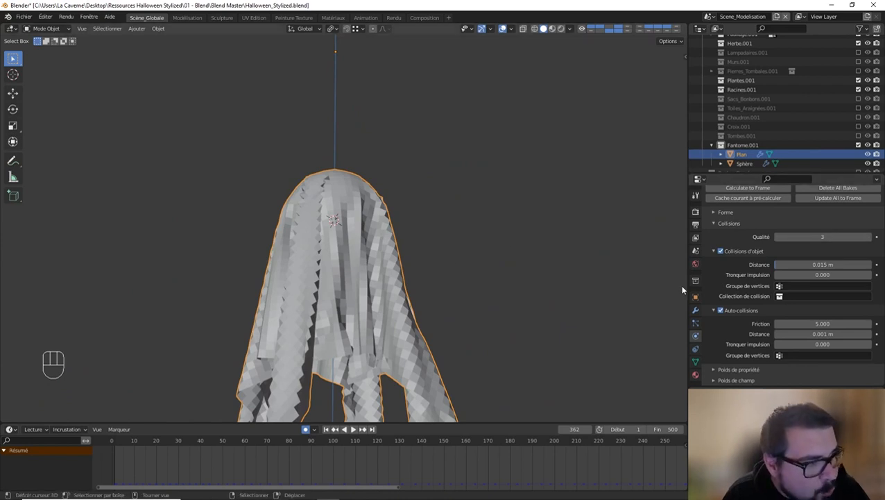
Apply the plane's Cloth (Tissu) modifier to freeze the draped shape and return the timeline to the first frame
{"action": "left_click", "coordinate": [696, 309]}
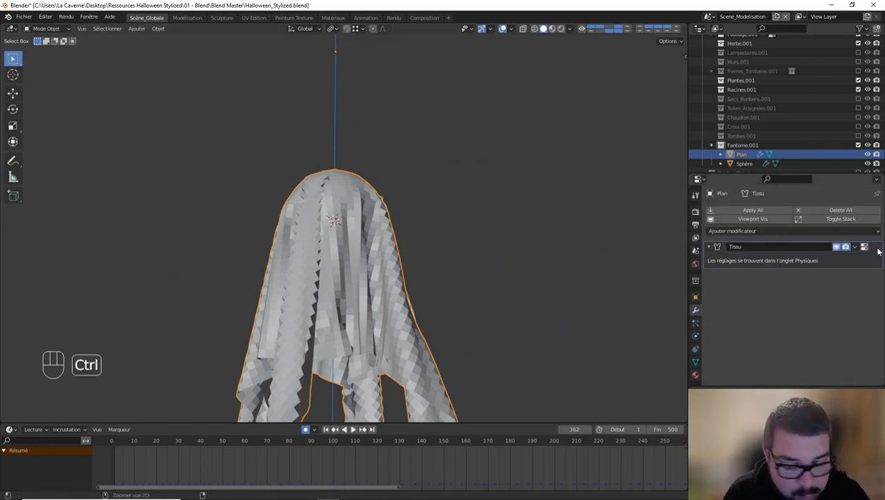
{"action": "key", "text": "ctrl+a"}
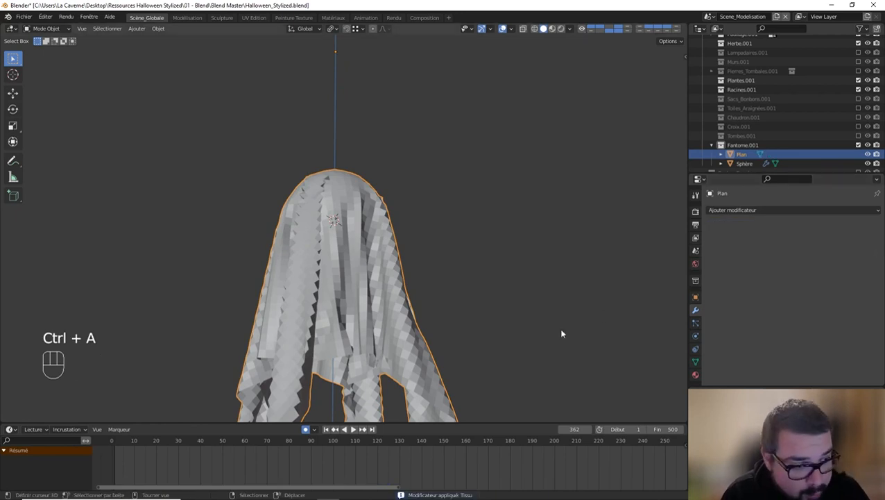
{"action": "left_click", "coordinate": [353, 429]}
{"action": "left_click", "coordinate": [332, 429]}
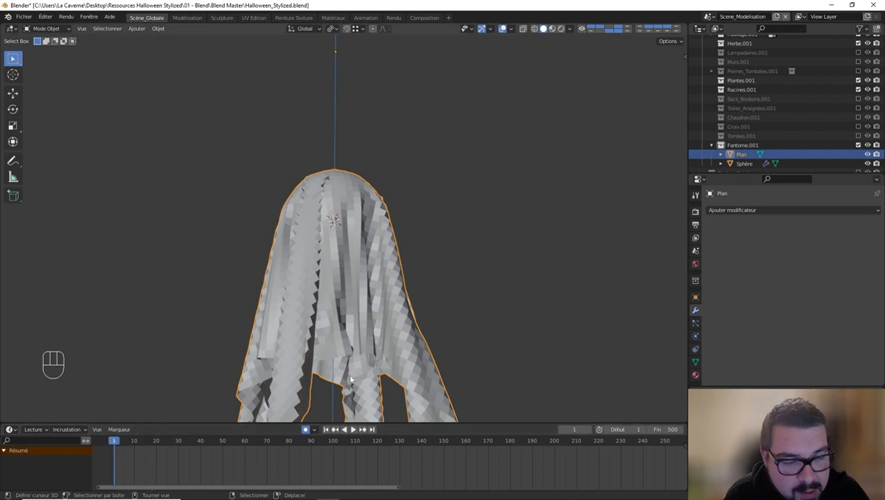
Delete the collision sphere inside the cloth and reselect the draped plane
{"action": "middle_click_drag", "start_coordinate": [368, 298], "coordinate": [326, 303]}
{"action": "left_click", "coordinate": [321, 216]}
{"action": "key", "text": "x"}
{"action": "left_click", "coordinate": [320, 218]}
{"action": "left_click", "coordinate": [331, 257]}
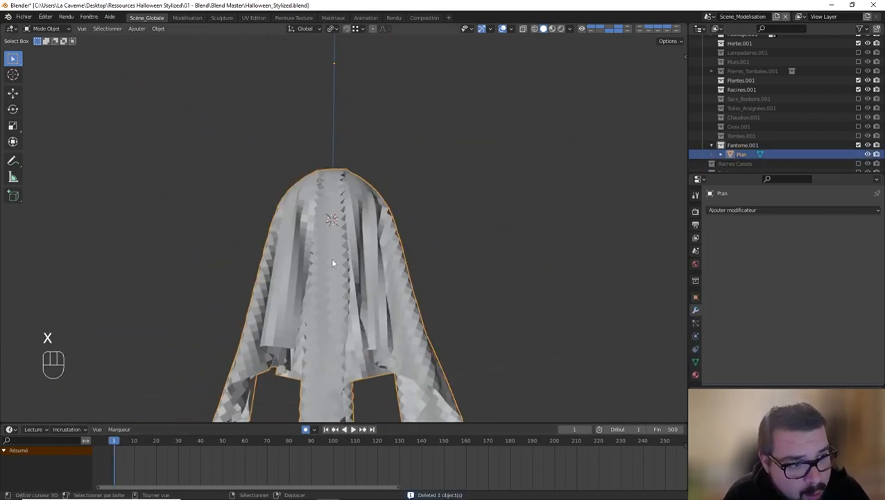
Shade the draped cloth smooth and add a Weighted Normal modifier with a weight of 100
{"action": "key", "text": "q"}
{"action": "left_click", "coordinate": [292, 307]}
{"action": "key", "text": "q"}
{"action": "left_click", "coordinate": [294, 317]}
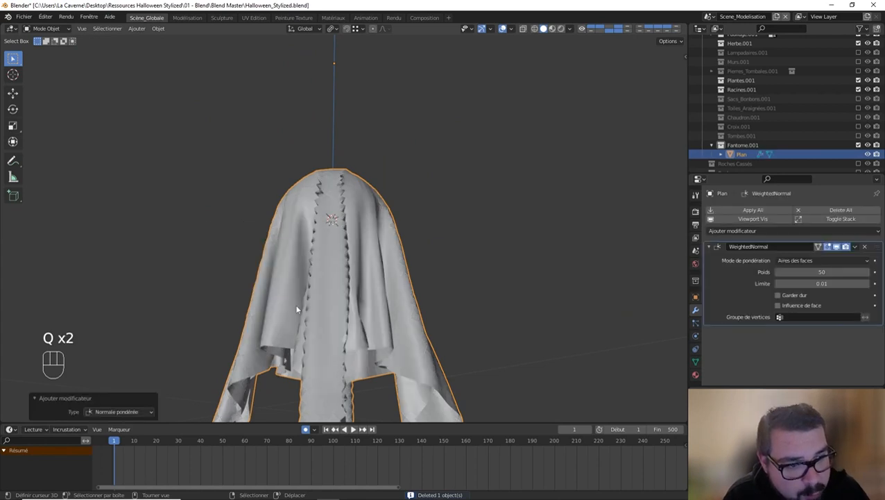
{"action": "middle_click_drag", "start_coordinate": [355, 281], "coordinate": [308, 233]}
{"action": "key", "text": "a"}
{"action": "left_click", "coordinate": [322, 250]}
{"action": "middle_click_drag", "start_coordinate": [322, 196], "coordinate": [328, 193]}
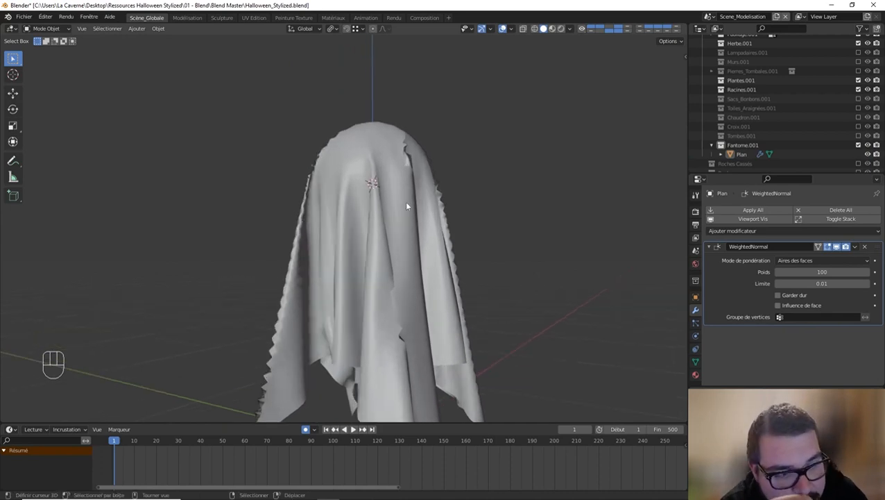
Try a Subdivision modifier above Weighted Normal on the cloth, examine the surface, and remove that modifier
{"action": "middle_click_drag", "start_coordinate": [409, 205], "coordinate": [351, 197]}
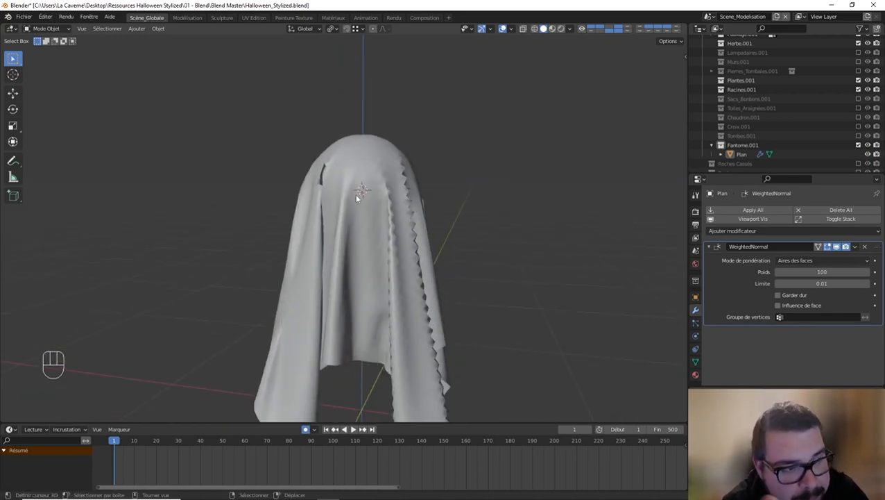
{"action": "left_click", "coordinate": [348, 209]}
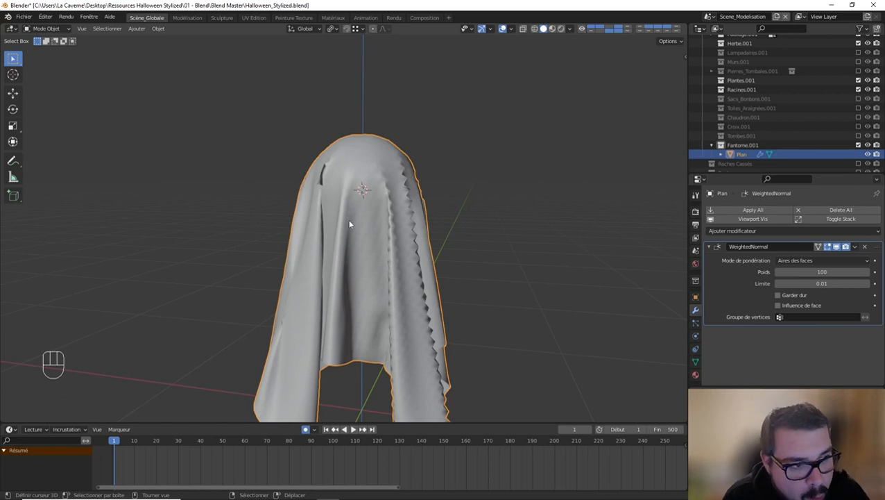
{"action": "left_click", "coordinate": [725, 230]}
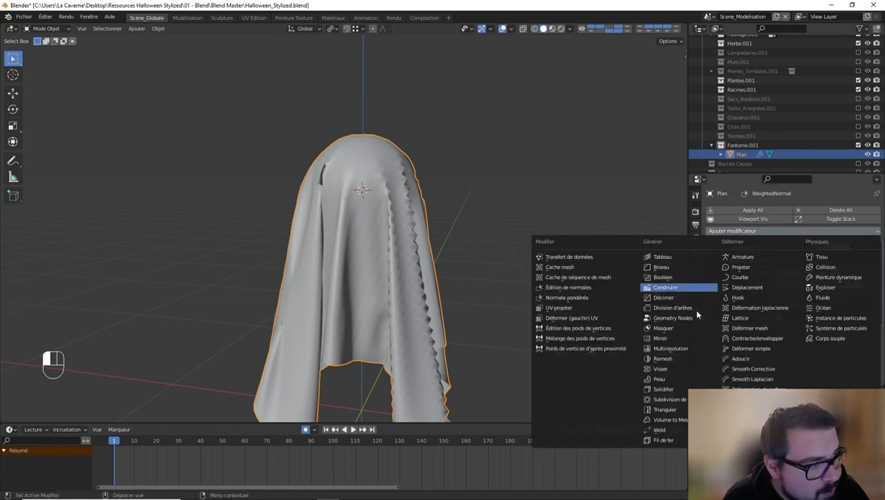
{"action": "left_click", "coordinate": [679, 398]}
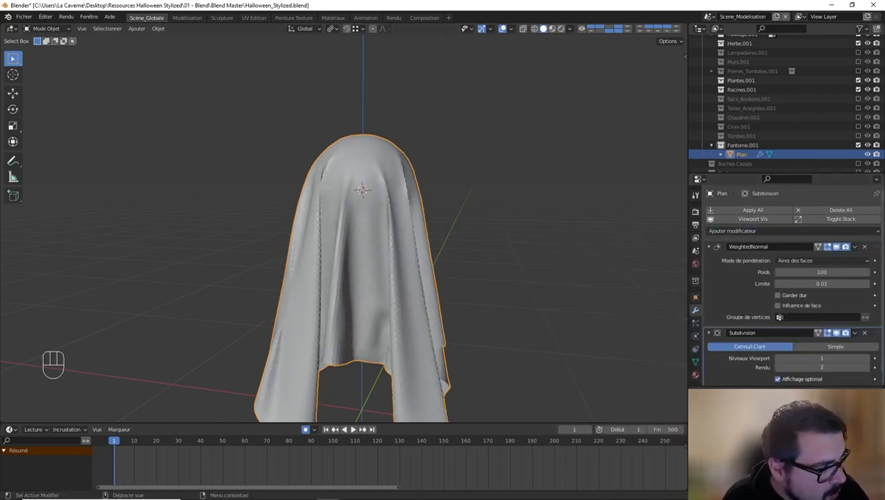
{"action": "left_click_drag", "start_coordinate": [879, 337], "coordinate": [864, 231]}
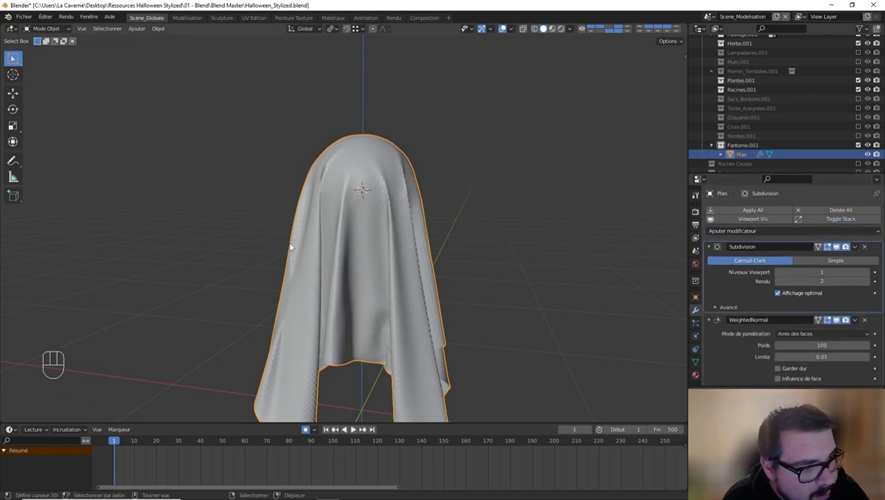
{"action": "middle_click_drag", "start_coordinate": [293, 247], "coordinate": [417, 203]}
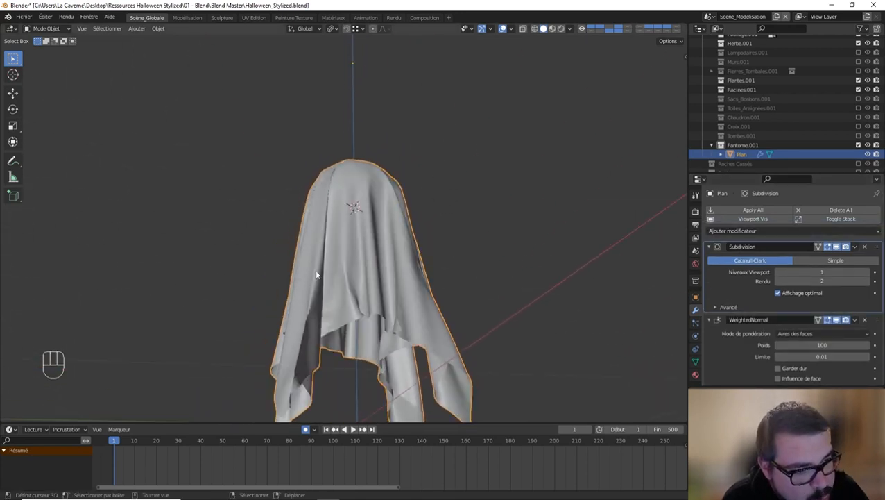
{"action": "scroll", "coordinate": [306, 320], "scroll_direction": "up", "scroll_amount": 1}
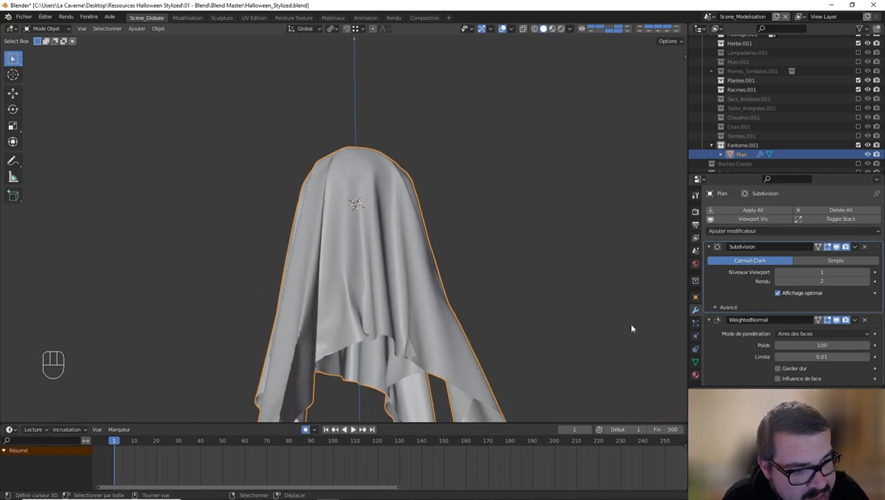
{"action": "left_click", "coordinate": [865, 246]}
{"action": "middle_click_drag", "start_coordinate": [456, 190], "coordinate": [272, 152]}
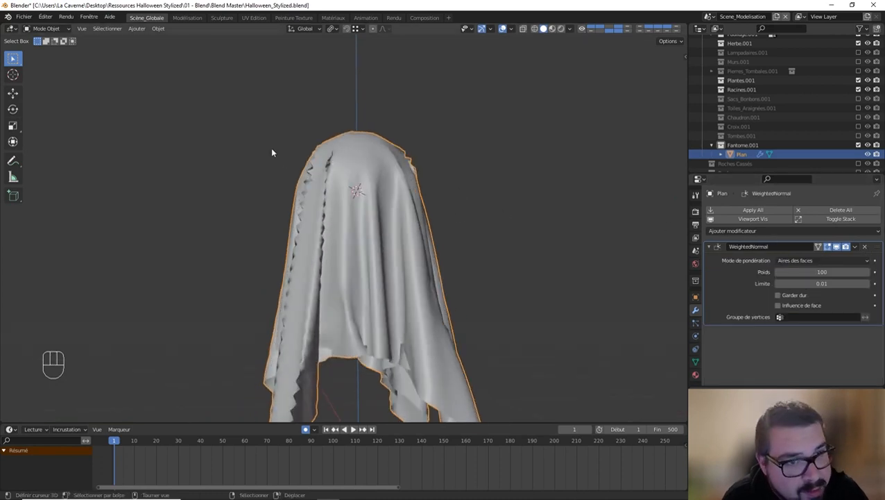
Switch the cloth to Sculpt Mode and set the brush radius to 98 px
{"action": "left_click", "coordinate": [45, 29]}
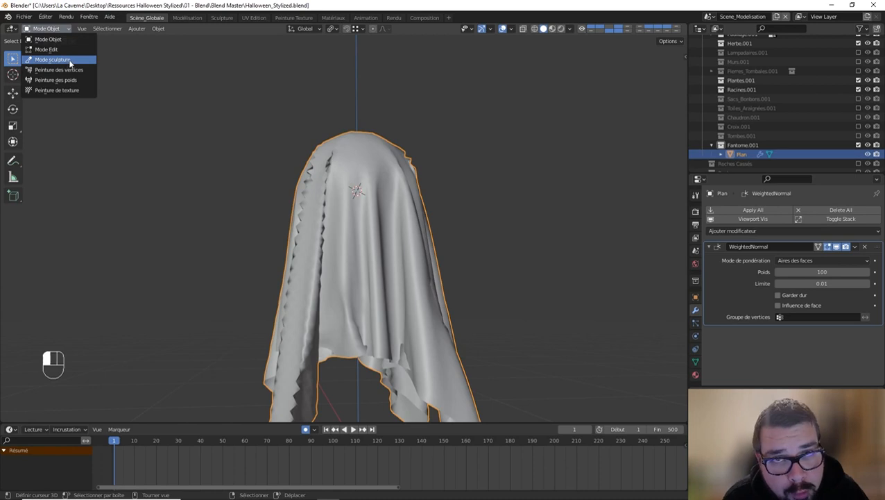
{"action": "left_click", "coordinate": [56, 60]}
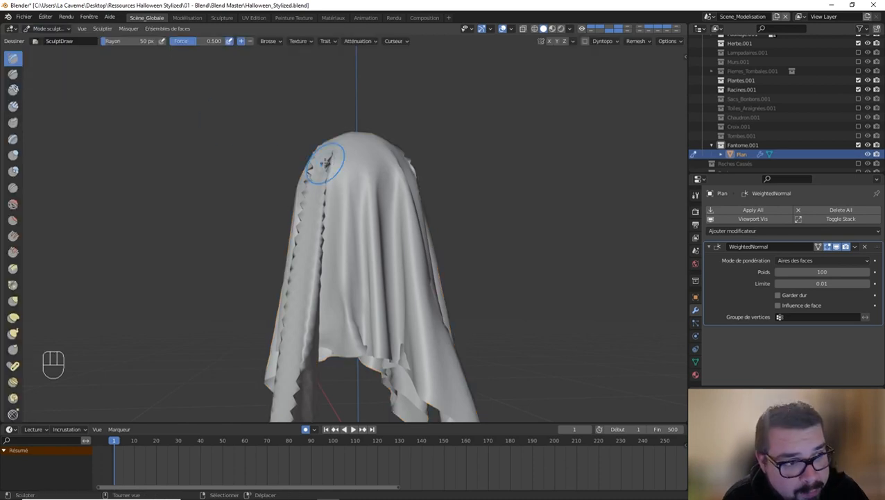
{"action": "key", "text": "f"}
{"action": "left_click", "coordinate": [291, 182]}
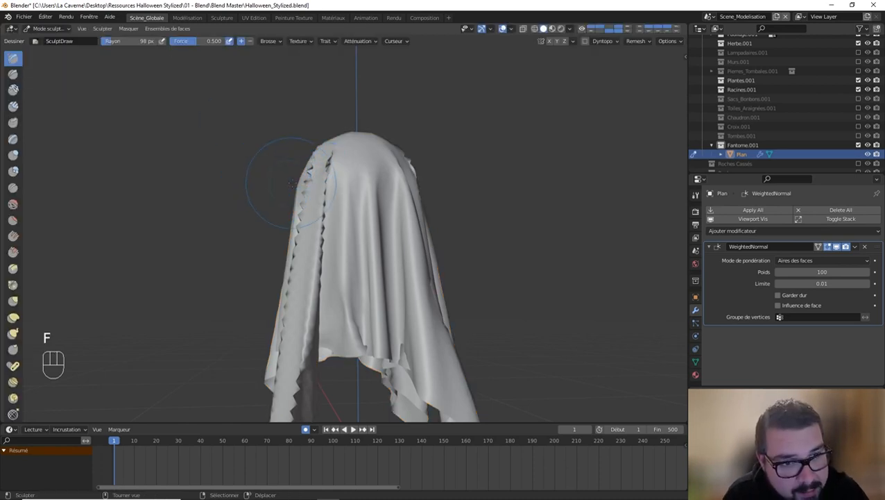
Smooth the jagged edges along the long hanging fold, from the ghost's head down to the fold's tip
{"action": "key", "text": "shift"}
{"action": "left_click_drag", "start_coordinate": [327, 159], "coordinate": [306, 372], "text": "shift"}
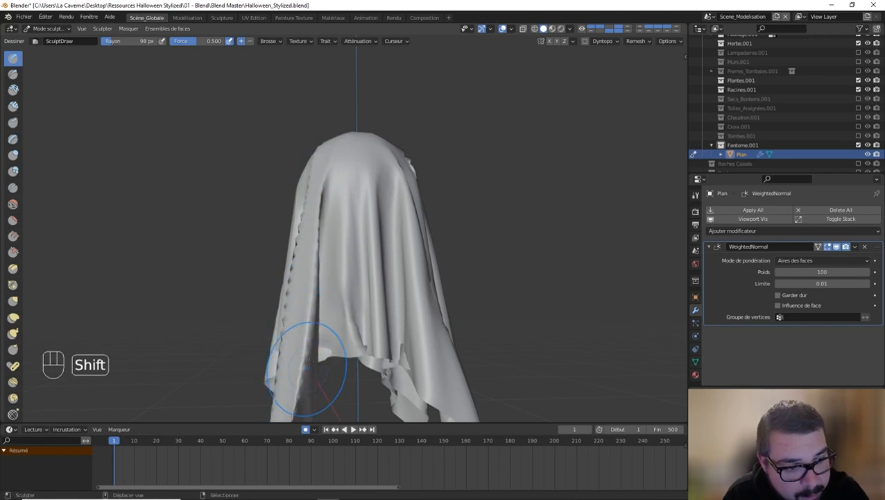
{"action": "middle_click_drag", "start_coordinate": [306, 368], "coordinate": [296, 346], "text": "shift"}
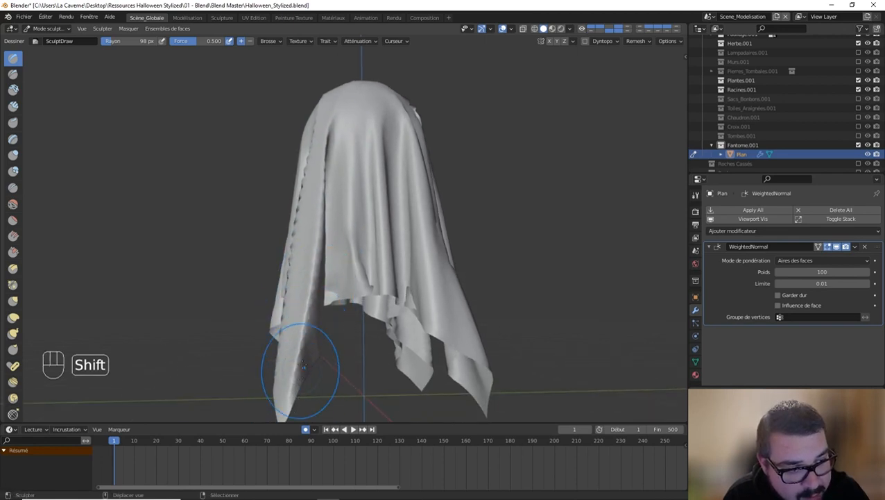
{"action": "mouse_move", "coordinate": [304, 367]}
{"action": "left_mouse_down", "text": "shift"}
{"action": "mouse_move", "coordinate": [327, 188]}
{"action": "mouse_move", "coordinate": [321, 159]}
{"action": "left_mouse_up", "text": "shift"}
{"action": "middle_click_drag", "start_coordinate": [311, 128], "coordinate": [342, 124]}
{"action": "mouse_move", "coordinate": [330, 125]}
{"action": "left_mouse_down", "text": "shift"}
{"action": "mouse_move", "coordinate": [322, 227]}
{"action": "mouse_move", "coordinate": [305, 288]}
{"action": "mouse_move", "coordinate": [306, 378]}
{"action": "left_mouse_up", "text": "shift"}
Smooth the rough edges of the cloth's lower hem, its hanging tips and the underside of the rippled strip
{"action": "middle_click_drag", "start_coordinate": [306, 378], "coordinate": [324, 306], "text": "shift"}
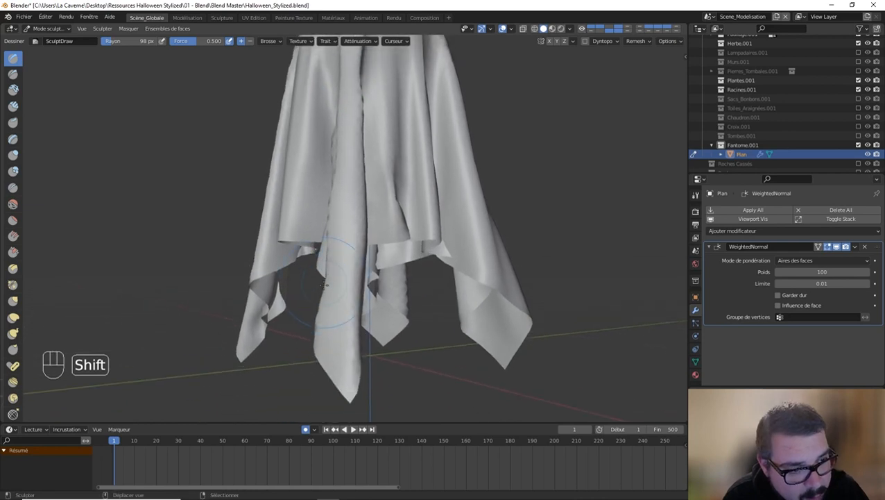
{"action": "left_click_drag", "start_coordinate": [323, 322], "coordinate": [322, 336], "text": "shift"}
{"action": "middle_click_drag", "start_coordinate": [322, 332], "coordinate": [415, 277]}
{"action": "mouse_move", "coordinate": [415, 277]}
{"action": "left_mouse_down", "text": "shift"}
{"action": "mouse_move", "coordinate": [409, 181]}
{"action": "mouse_move", "coordinate": [426, 257]}
{"action": "mouse_move", "coordinate": [387, 216]}
{"action": "mouse_move", "coordinate": [394, 305]}
{"action": "mouse_move", "coordinate": [336, 236]}
{"action": "mouse_move", "coordinate": [304, 279]}
{"action": "left_mouse_up", "text": "shift"}
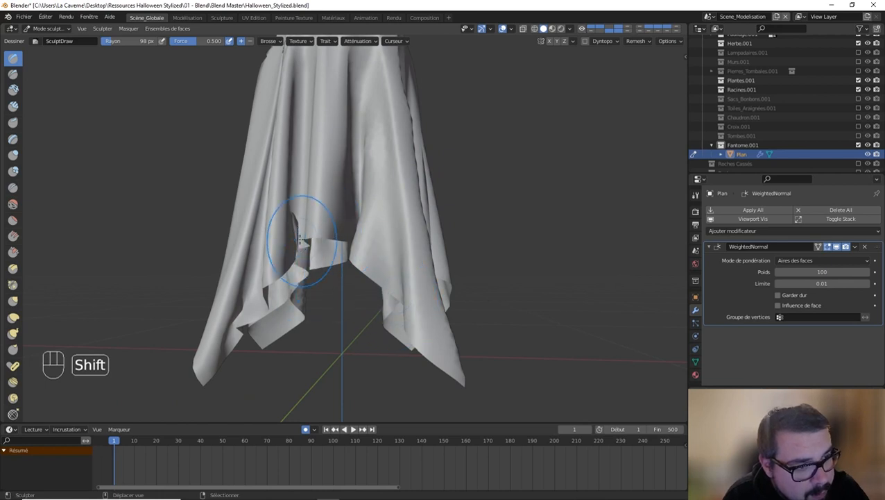
{"action": "middle_click_drag", "start_coordinate": [297, 220], "coordinate": [286, 206]}
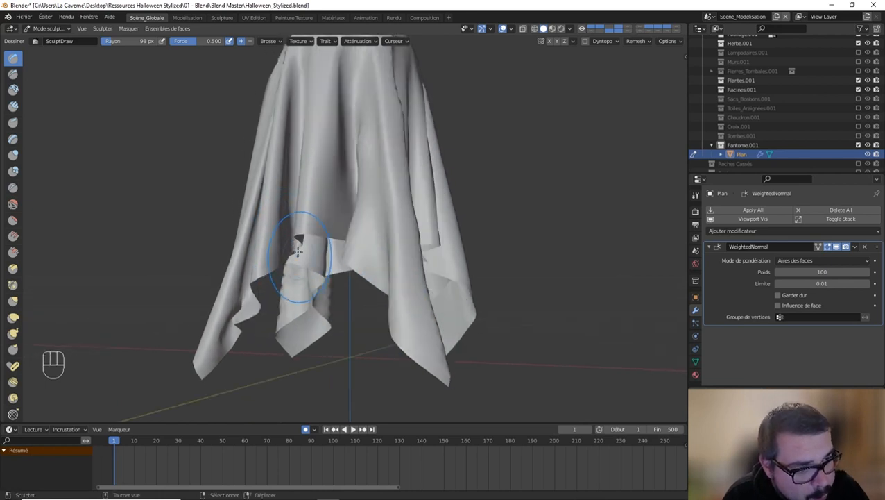
{"action": "middle_click_drag", "start_coordinate": [300, 253], "coordinate": [288, 189]}
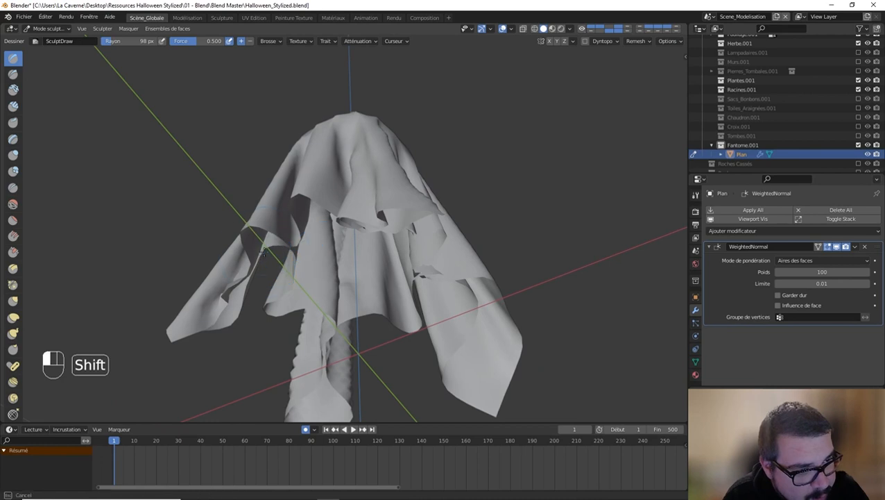
{"action": "left_click_drag", "start_coordinate": [235, 279], "coordinate": [254, 322], "text": "shift"}
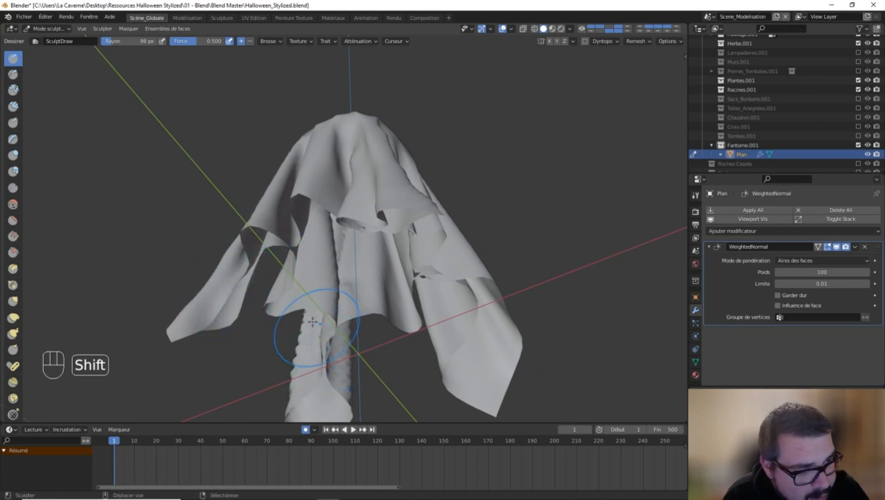
{"action": "left_click_drag", "start_coordinate": [330, 336], "coordinate": [332, 341], "text": "shift"}
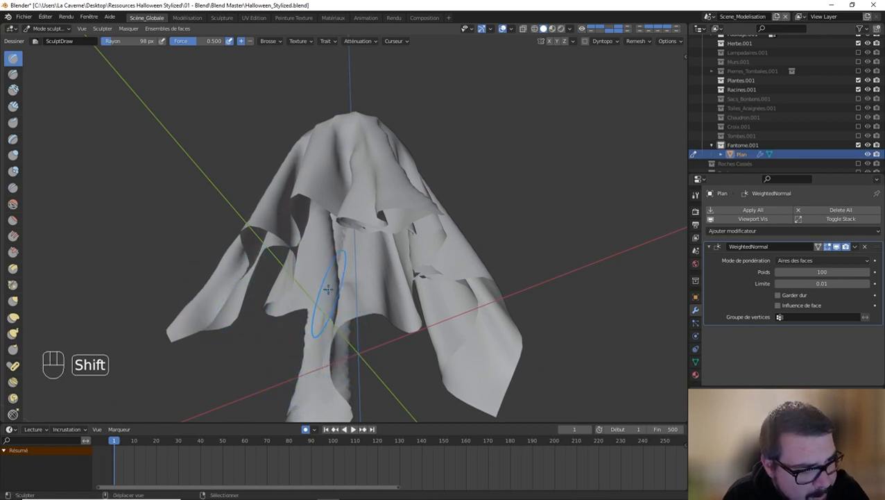
Smooth the rippled edges of the strip hanging below the hem, down to its tip
{"action": "middle_click_drag", "start_coordinate": [341, 277], "coordinate": [401, 276]}
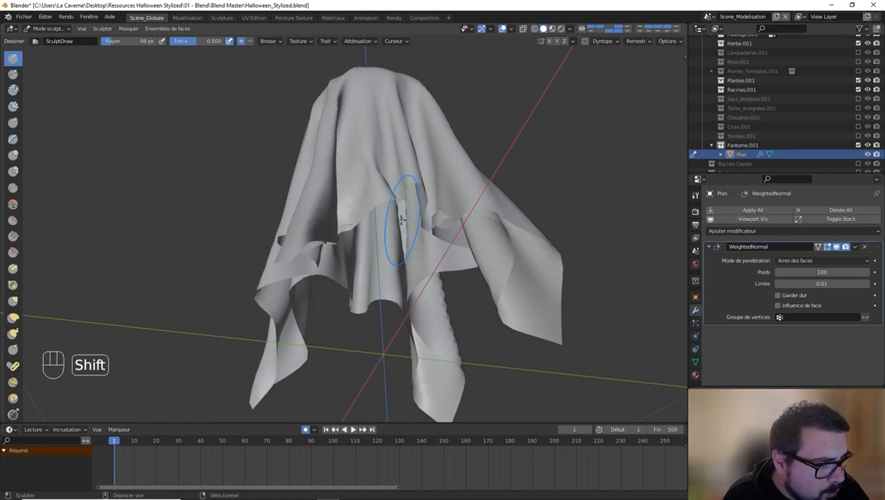
{"action": "left_click_drag", "start_coordinate": [402, 219], "coordinate": [404, 294], "text": "shift"}
{"action": "mouse_move", "coordinate": [420, 251]}
{"action": "left_mouse_down", "text": "shift"}
{"action": "mouse_move", "coordinate": [450, 320]}
{"action": "mouse_move", "coordinate": [456, 378]}
{"action": "left_mouse_up", "text": "shift"}
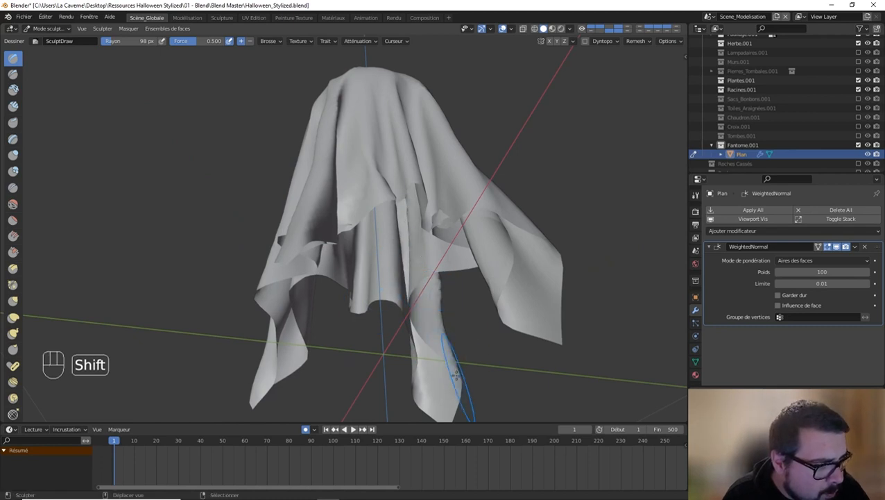
{"action": "left_click_drag", "start_coordinate": [425, 347], "coordinate": [420, 389], "text": "shift"}
Smooth the jagged, overlapping fold along the ghost's side, from the lower cloth up toward the head
{"action": "mouse_move", "coordinate": [459, 293]}
{"action": "middle_mouse_down"}
{"action": "mouse_move", "coordinate": [472, 282]}
{"action": "mouse_move", "coordinate": [462, 194]}
{"action": "mouse_move", "coordinate": [375, 256]}
{"action": "middle_mouse_up"}
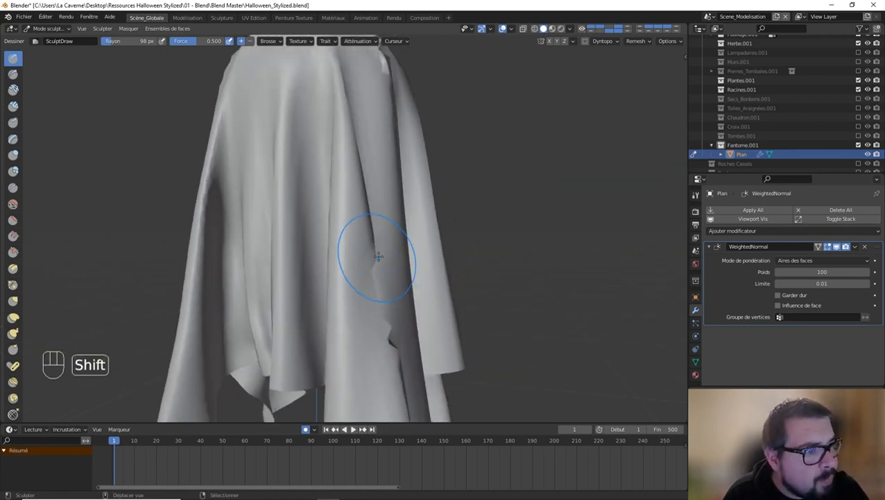
{"action": "left_click_drag", "start_coordinate": [376, 256], "coordinate": [394, 375], "text": "shift"}
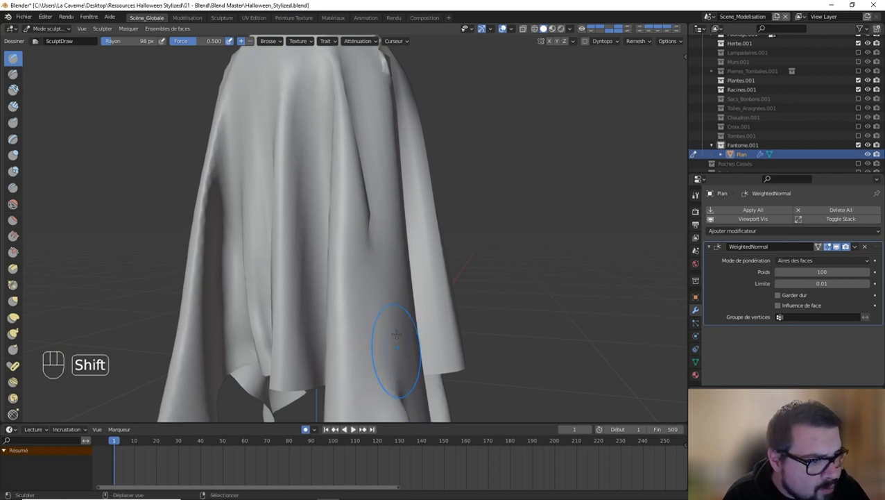
{"action": "left_click_drag", "start_coordinate": [379, 229], "coordinate": [355, 107], "text": "shift"}
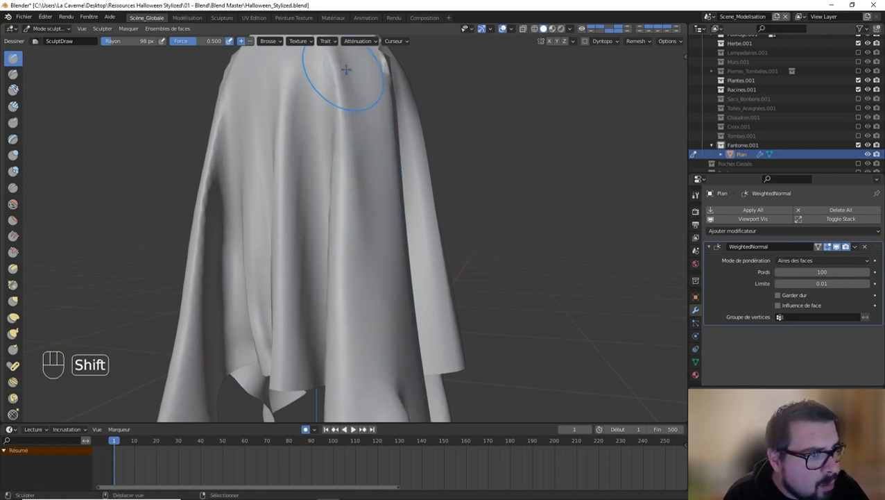
Smooth the deep vertical fold running down from the ghost's head and the neighbouring side folds
{"action": "mouse_move", "coordinate": [346, 70]}
{"action": "middle_mouse_down"}
{"action": "mouse_move", "coordinate": [354, 191]}
{"action": "mouse_move", "coordinate": [388, 239]}
{"action": "middle_mouse_up"}
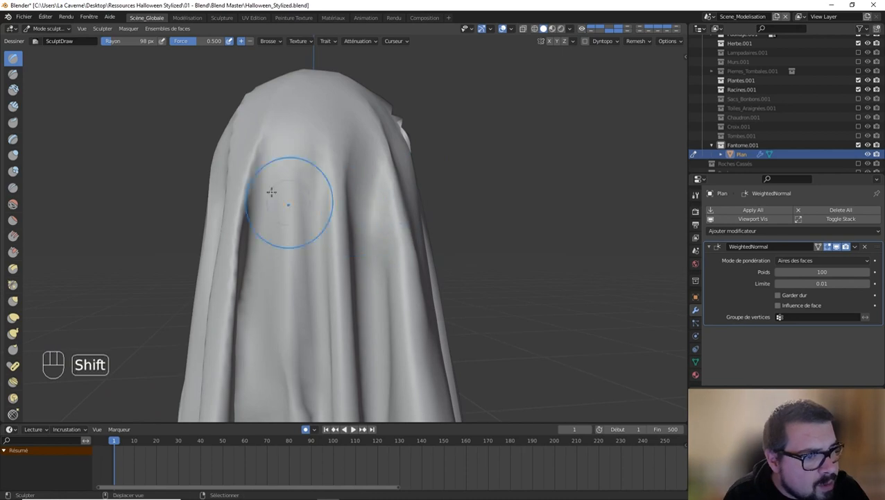
{"action": "left_click_drag", "start_coordinate": [257, 150], "coordinate": [244, 226], "text": "shift"}
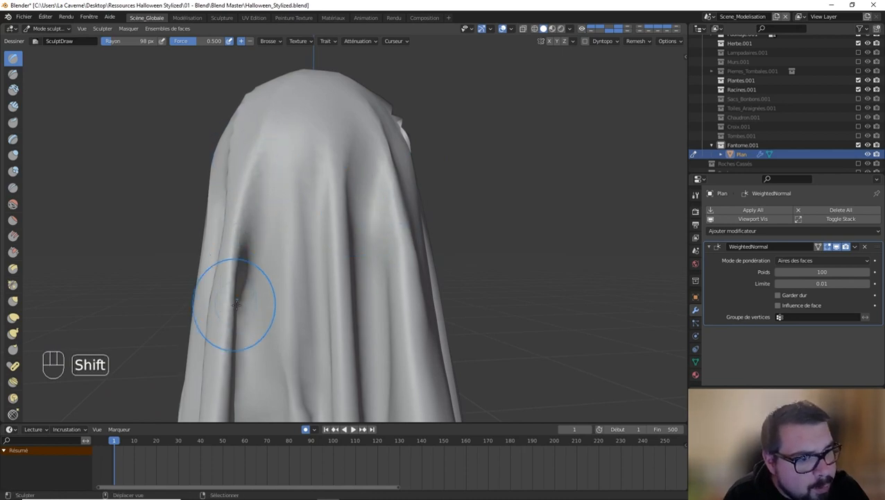
{"action": "left_click_drag", "start_coordinate": [237, 303], "coordinate": [250, 165], "text": "shift"}
{"action": "mouse_move", "coordinate": [248, 99]}
{"action": "middle_mouse_down"}
{"action": "mouse_move", "coordinate": [263, 128]}
{"action": "mouse_move", "coordinate": [308, 110]}
{"action": "middle_mouse_up"}
{"action": "scroll", "coordinate": [300, 186], "scroll_direction": "down", "scroll_amount": 3}
{"action": "mouse_move", "coordinate": [260, 195]}
{"action": "middle_mouse_down"}
{"action": "mouse_move", "coordinate": [328, 177]}
{"action": "mouse_move", "coordinate": [330, 200]}
{"action": "middle_mouse_up"}
{"action": "left_click_drag", "start_coordinate": [330, 198], "coordinate": [316, 276], "text": "shift"}
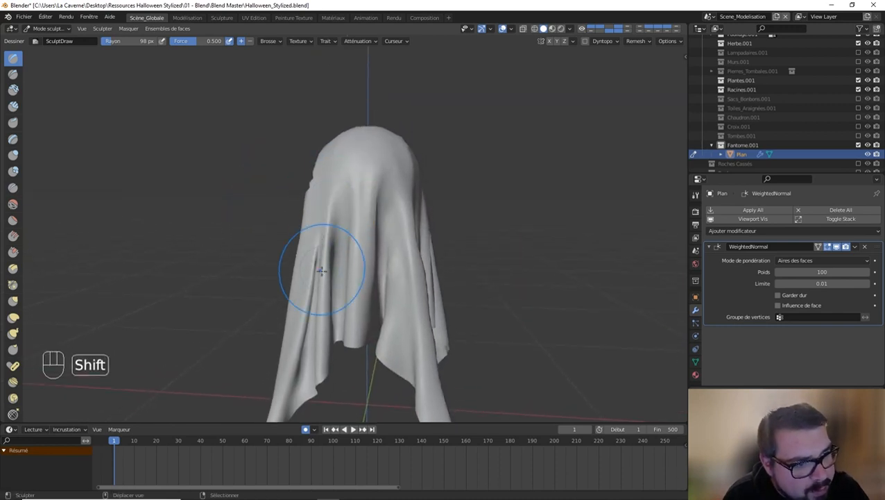
Smooth the side folds and the serrated fold edge running down from beside the ghost's head
{"action": "middle_click_drag", "start_coordinate": [316, 276], "coordinate": [350, 249]}
{"action": "left_click_drag", "start_coordinate": [343, 296], "coordinate": [333, 283], "text": "shift"}
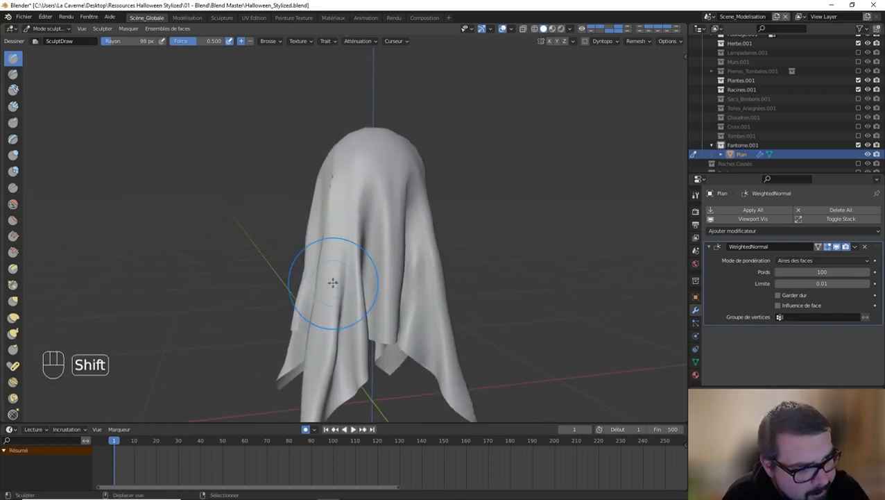
{"action": "mouse_move", "coordinate": [335, 268]}
{"action": "middle_mouse_down"}
{"action": "mouse_move", "coordinate": [403, 247]}
{"action": "mouse_move", "coordinate": [455, 251]}
{"action": "middle_mouse_up"}
{"action": "left_click_drag", "start_coordinate": [376, 175], "coordinate": [391, 238], "text": "shift"}
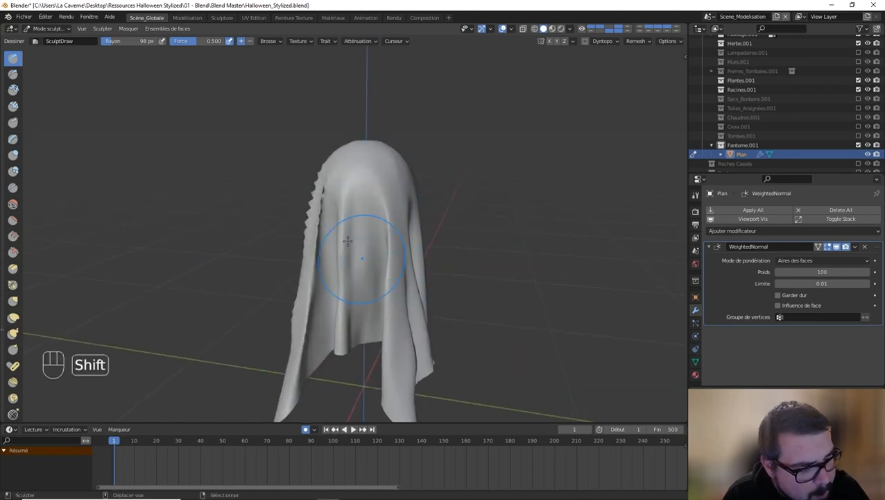
{"action": "left_click_drag", "start_coordinate": [315, 240], "coordinate": [345, 207], "text": "shift"}
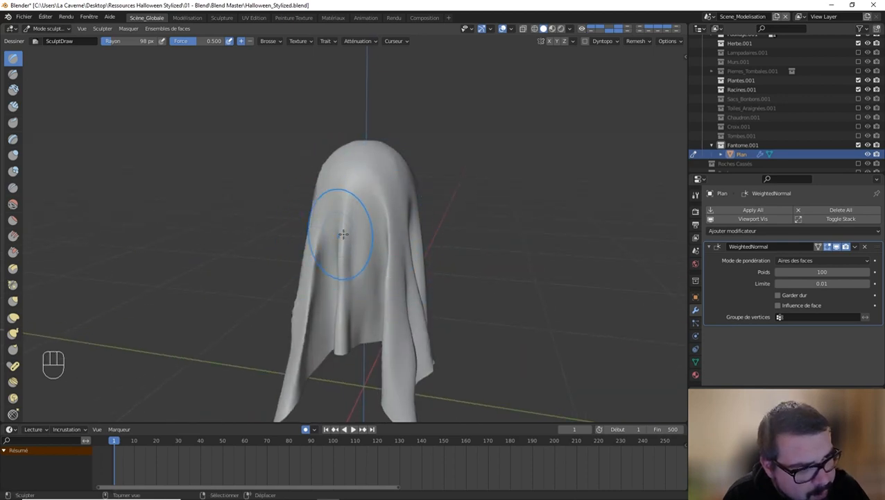
{"action": "middle_click_drag", "start_coordinate": [346, 208], "coordinate": [337, 199]}
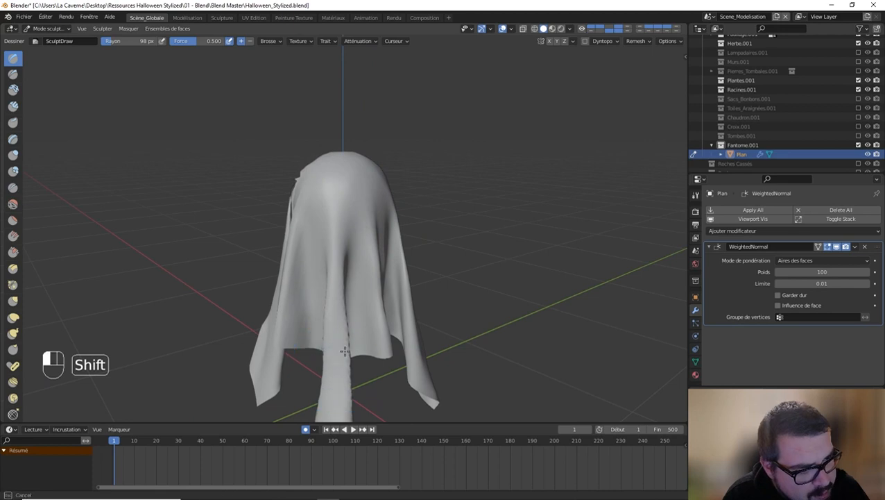
Smooth the narrow hanging strip's jagged edge and the rough fold beside the ghost's head
{"action": "left_click_drag", "start_coordinate": [345, 271], "coordinate": [338, 388], "text": "shift"}
{"action": "middle_click_drag", "start_coordinate": [355, 306], "coordinate": [373, 230], "text": "shift"}
{"action": "left_click_drag", "start_coordinate": [286, 162], "coordinate": [280, 230], "text": "shift"}
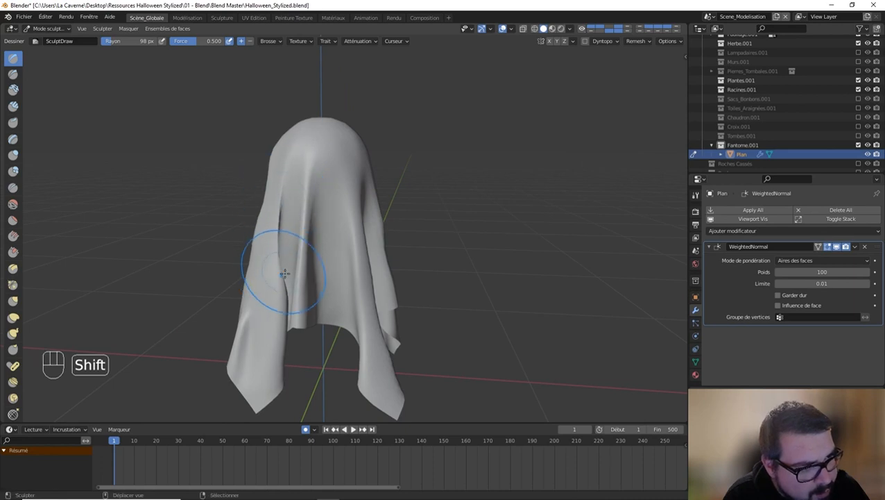
{"action": "mouse_move", "coordinate": [282, 276]}
{"action": "middle_mouse_down"}
{"action": "mouse_move", "coordinate": [265, 245]}
{"action": "mouse_move", "coordinate": [277, 278]}
{"action": "middle_mouse_up"}
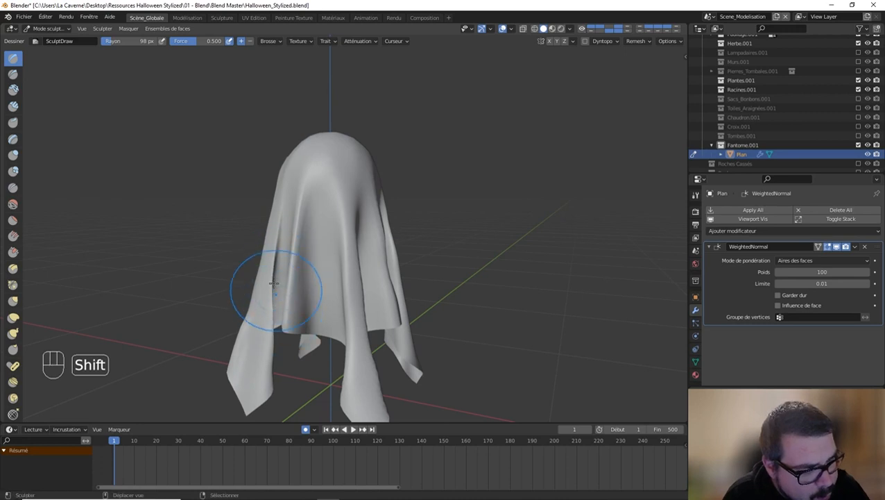
Check the cloth's underside and smooth the fold between the side flap and the body
{"action": "middle_click_drag", "start_coordinate": [274, 283], "coordinate": [302, 122]}
{"action": "scroll", "coordinate": [267, 235], "scroll_direction": "up", "scroll_amount": 3}
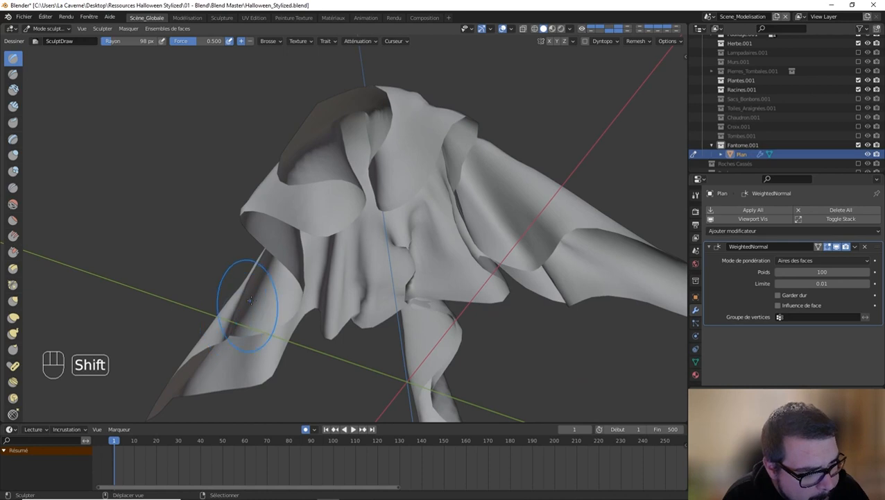
{"action": "mouse_move", "coordinate": [268, 220]}
{"action": "middle_mouse_down"}
{"action": "mouse_move", "coordinate": [285, 193]}
{"action": "mouse_move", "coordinate": [254, 227]}
{"action": "middle_mouse_up"}
{"action": "scroll", "coordinate": [253, 233], "scroll_direction": "up", "scroll_amount": 1}
{"action": "left_click_drag", "start_coordinate": [250, 329], "coordinate": [244, 353], "text": "shift"}
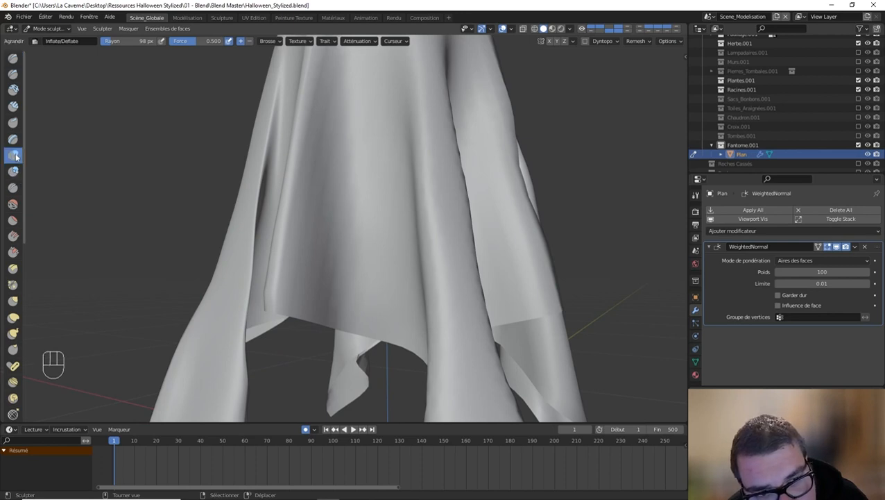
Inflate the narrow fold beside the side flap with the Inflate/Deflate brush, and smooth the flap's edge
{"action": "middle_click_drag", "start_coordinate": [277, 182], "coordinate": [317, 158], "text": "shift"}
{"action": "left_click_drag", "start_coordinate": [310, 86], "coordinate": [308, 93]}
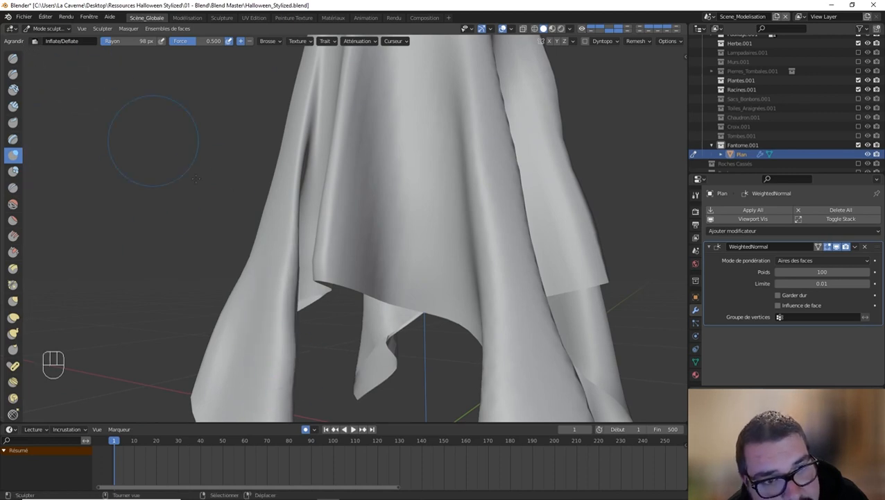
{"action": "mouse_move", "coordinate": [292, 317]}
{"action": "left_mouse_down", "text": "shift"}
{"action": "mouse_move", "coordinate": [283, 332]}
{"action": "mouse_move", "coordinate": [285, 294]}
{"action": "left_mouse_up", "text": "shift"}
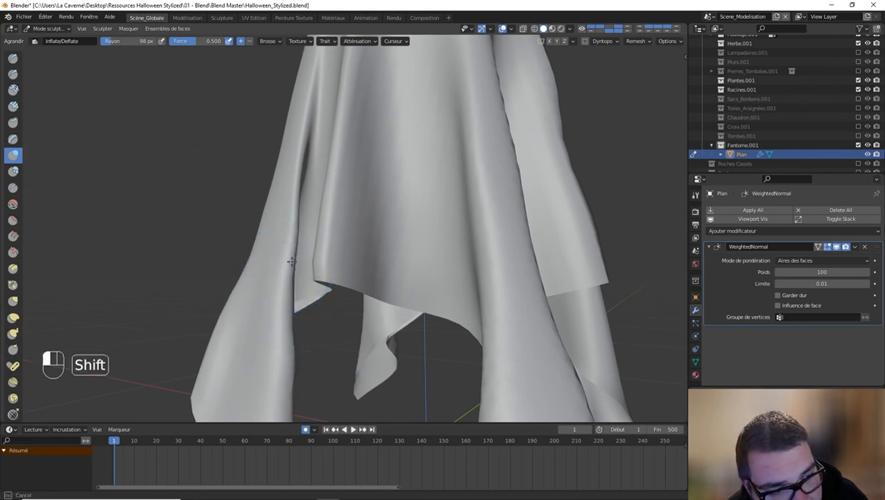
{"action": "mouse_move", "coordinate": [290, 213]}
{"action": "left_mouse_down", "text": "shift"}
{"action": "mouse_move", "coordinate": [296, 168]}
{"action": "mouse_move", "coordinate": [313, 178]}
{"action": "left_mouse_up", "text": "shift"}
Smooth the pinched underside where the hanging strip meets the body, continuing down the strip's folded edge
{"action": "mouse_move", "coordinate": [312, 178]}
{"action": "middle_mouse_down"}
{"action": "mouse_move", "coordinate": [326, 222]}
{"action": "mouse_move", "coordinate": [295, 185]}
{"action": "middle_mouse_up"}
{"action": "mouse_move", "coordinate": [292, 294]}
{"action": "middle_mouse_down"}
{"action": "mouse_move", "coordinate": [312, 198]}
{"action": "mouse_move", "coordinate": [404, 296]}
{"action": "middle_mouse_up"}
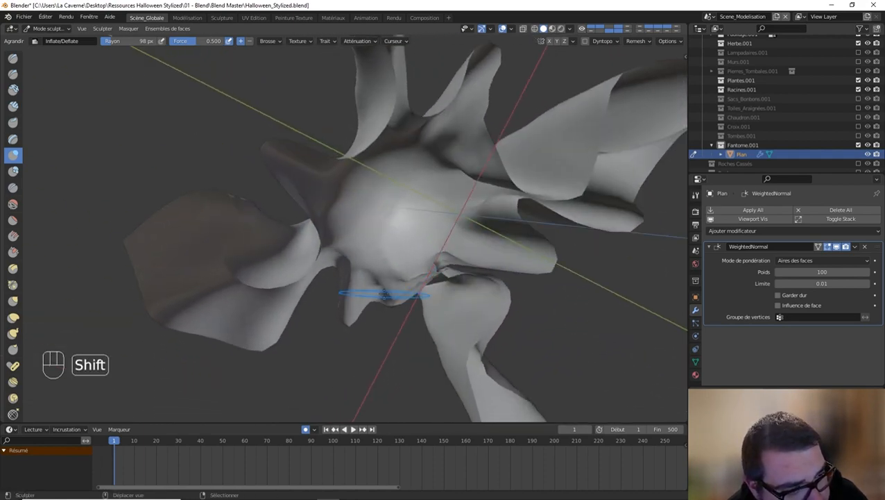
{"action": "middle_click_drag", "start_coordinate": [468, 287], "coordinate": [459, 274]}
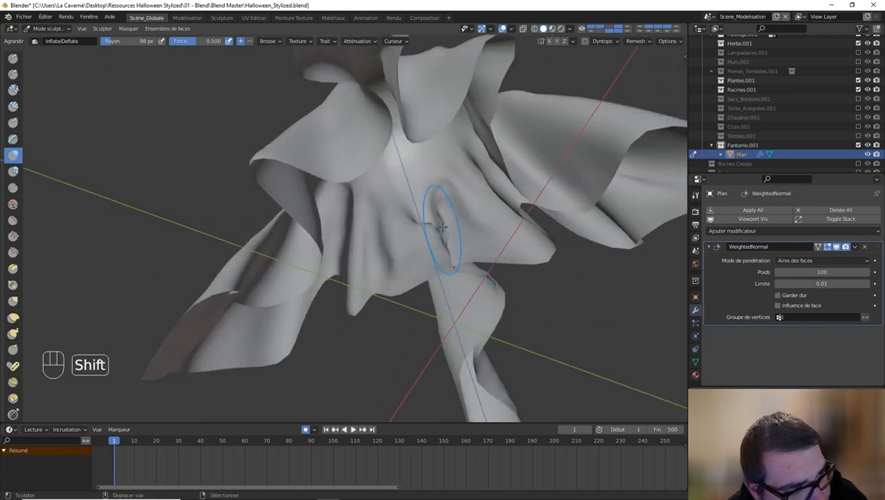
{"action": "left_click_drag", "start_coordinate": [442, 227], "coordinate": [437, 239], "text": "shift"}
{"action": "mouse_move", "coordinate": [471, 264]}
{"action": "left_mouse_down", "text": "shift"}
{"action": "mouse_move", "coordinate": [434, 239]}
{"action": "mouse_move", "coordinate": [493, 292]}
{"action": "left_mouse_up", "text": "shift"}
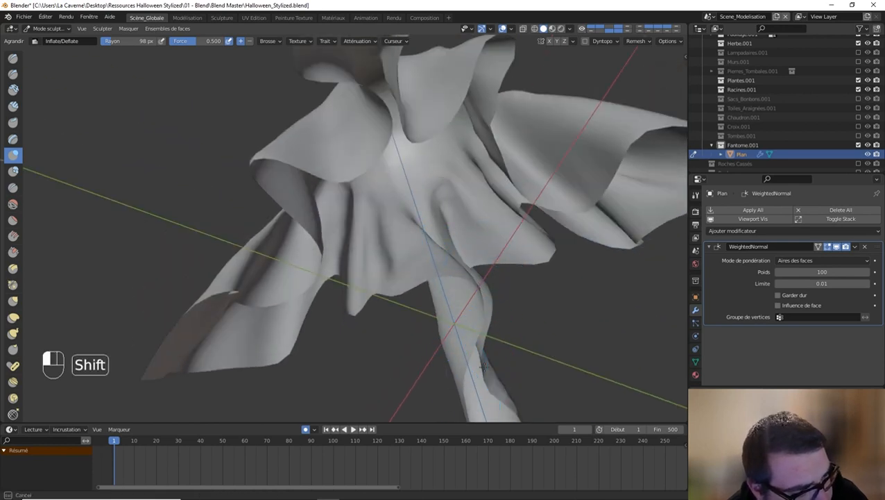
{"action": "mouse_move", "coordinate": [493, 375]}
{"action": "middle_mouse_down"}
{"action": "mouse_move", "coordinate": [347, 351]}
{"action": "mouse_move", "coordinate": [357, 368]}
{"action": "middle_mouse_up"}
{"action": "middle_click_drag", "start_coordinate": [473, 310], "coordinate": [458, 399], "text": "shift"}
{"action": "middle_click_drag", "start_coordinate": [438, 334], "coordinate": [347, 305]}
Switch to the Cloth sculpt brush and set its deformation to Déplacer (Grab)
{"action": "scroll", "coordinate": [322, 200], "scroll_direction": "down", "scroll_amount": 2}
{"action": "middle_click_drag", "start_coordinate": [364, 302], "coordinate": [288, 277]}
{"action": "middle_click_drag", "start_coordinate": [442, 129], "coordinate": [375, 149], "text": "shift"}
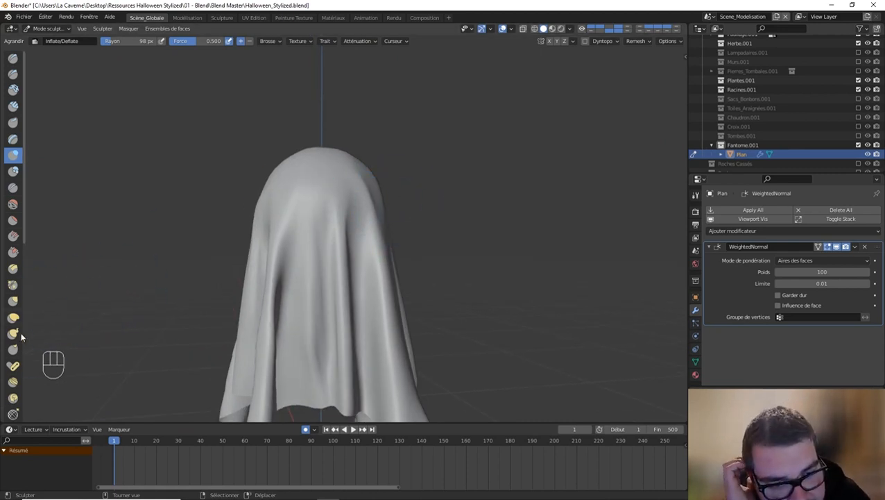
{"action": "scroll", "coordinate": [15, 347], "scroll_direction": "down", "scroll_amount": 4}
{"action": "left_click", "coordinate": [14, 354]}
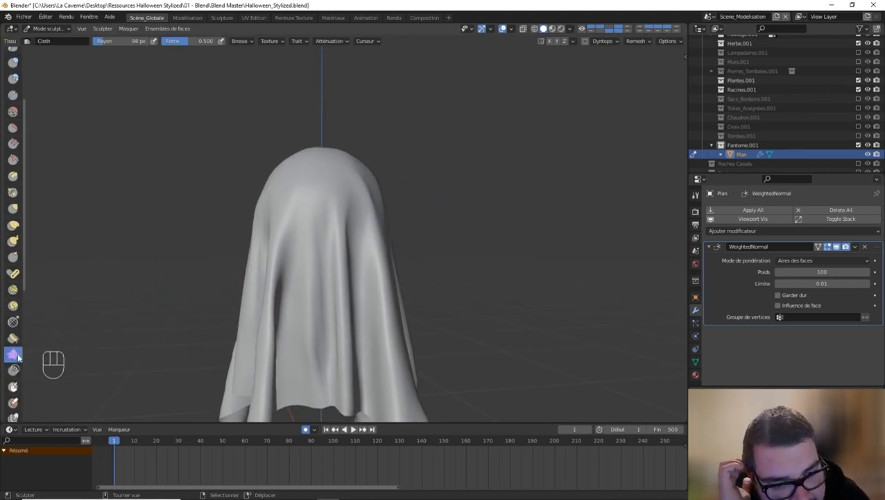
{"action": "left_click", "coordinate": [697, 212]}
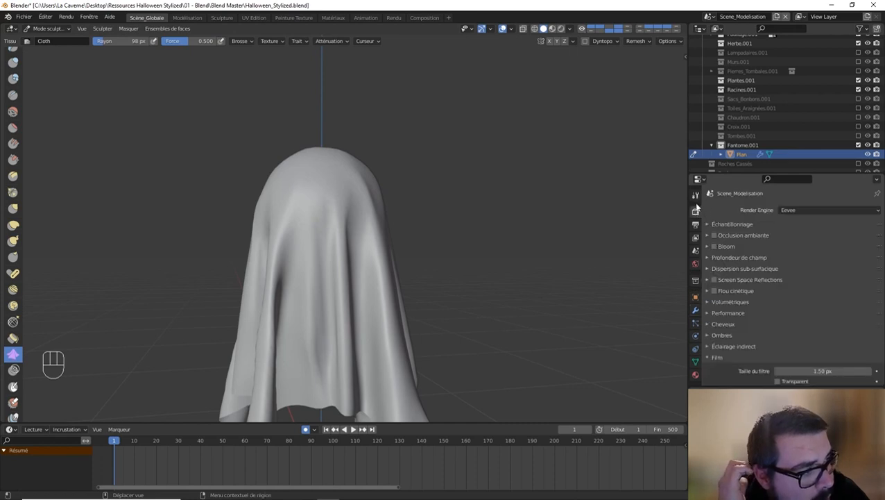
{"action": "left_click", "coordinate": [695, 195]}
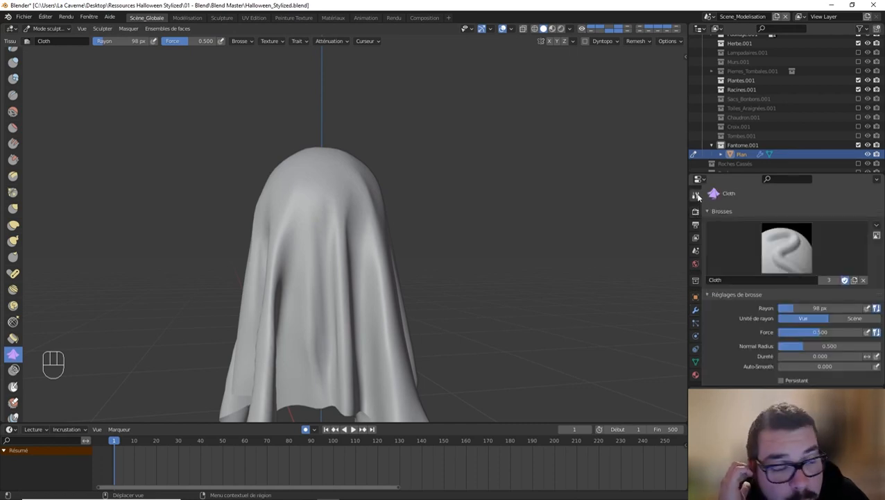
{"action": "scroll", "coordinate": [797, 298], "scroll_direction": "down", "scroll_amount": 4}
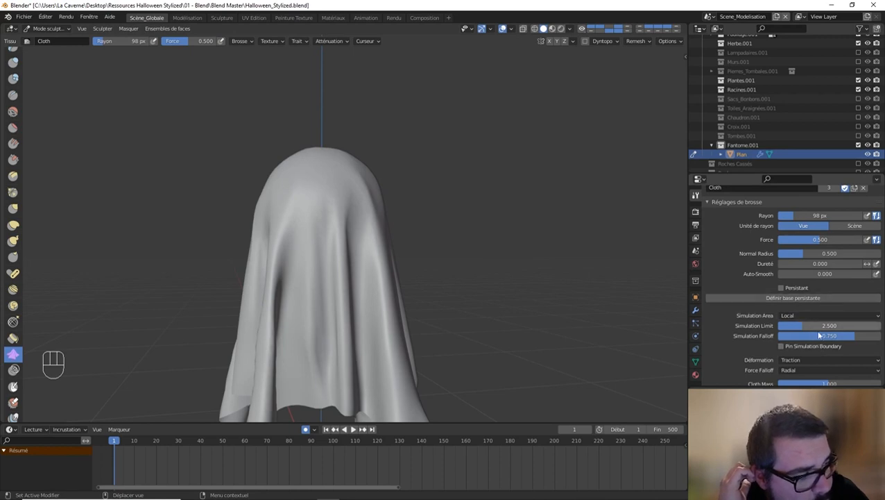
{"action": "scroll", "coordinate": [819, 336], "scroll_direction": "down", "scroll_amount": 2}
{"action": "left_click", "coordinate": [807, 305]}
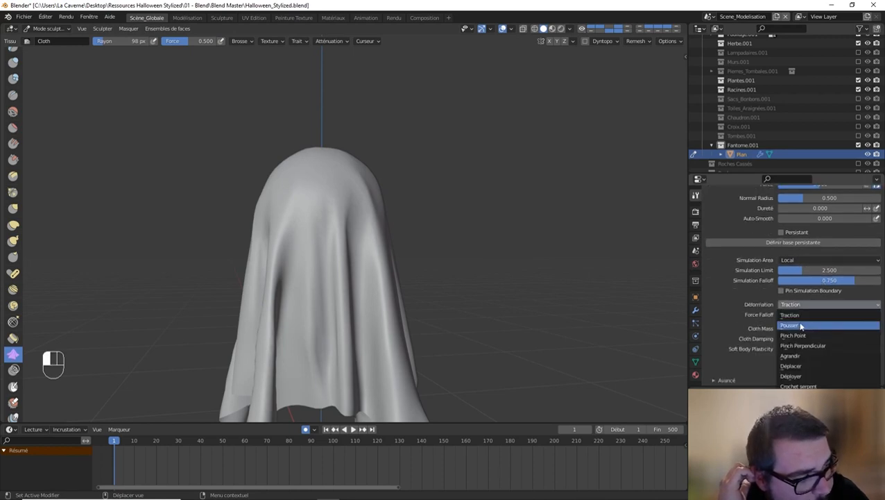
{"action": "left_click", "coordinate": [800, 366]}
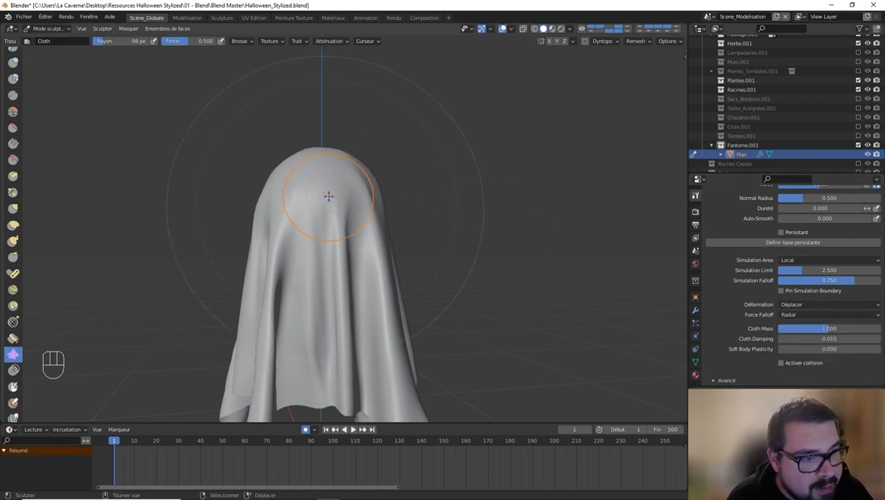
Try pulling the cloth on the ghost's head with the Cloth brush, and undo the deformation
{"action": "mouse_move", "coordinate": [328, 198]}
{"action": "left_mouse_down"}
{"action": "mouse_move", "coordinate": [414, 148]}
{"action": "mouse_move", "coordinate": [337, 172]}
{"action": "mouse_move", "coordinate": [358, 177]}
{"action": "left_mouse_up"}
{"action": "middle_click_drag", "start_coordinate": [388, 124], "coordinate": [447, 137]}
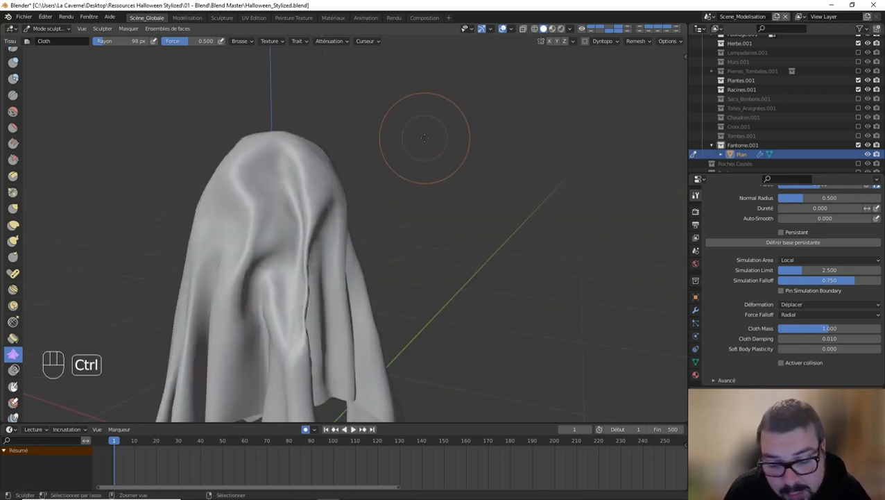
{"action": "key", "text": "ctrl+z"}
{"action": "key", "text": "ctrl+z"}
{"action": "middle_click_drag", "start_coordinate": [362, 161], "coordinate": [369, 190]}
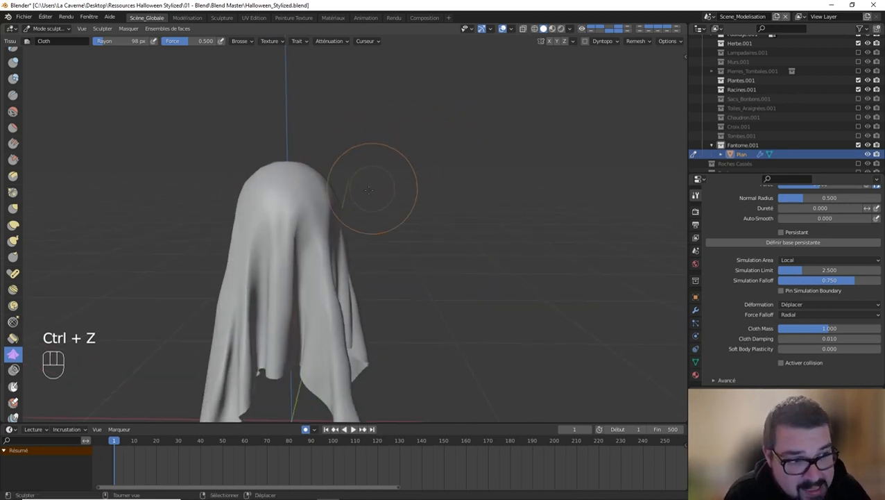
Set the Cloth brush radius to 149 px and push both sides of the ghost inward just below the head
{"action": "key", "text": "f"}
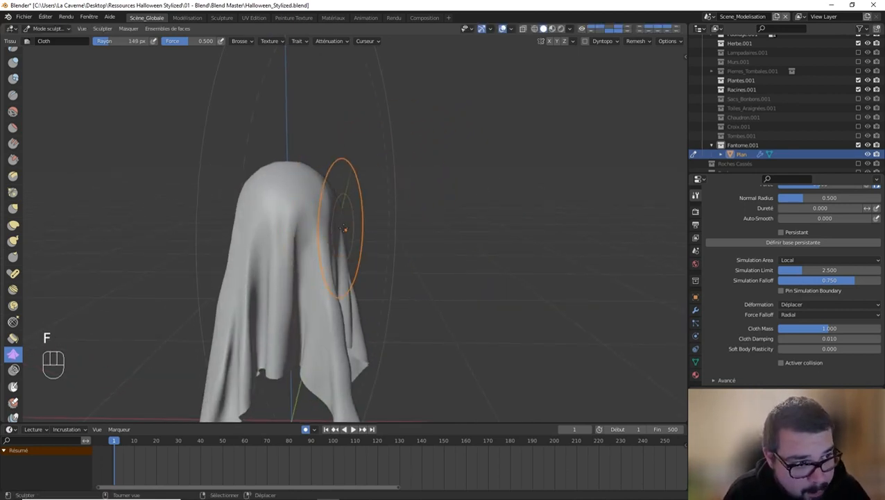
{"action": "left_click", "coordinate": [323, 229]}
{"action": "middle_click_drag", "start_coordinate": [303, 231], "coordinate": [254, 221]}
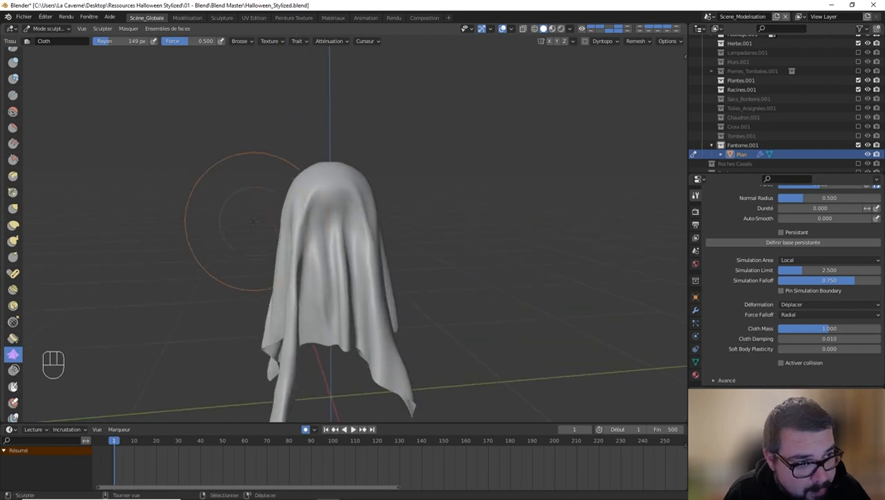
{"action": "left_click_drag", "start_coordinate": [286, 219], "coordinate": [312, 218]}
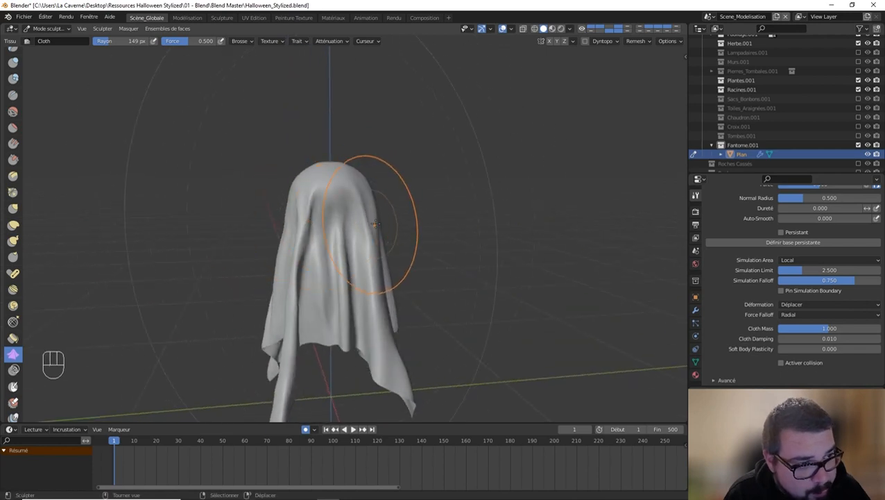
{"action": "left_click_drag", "start_coordinate": [379, 223], "coordinate": [356, 223]}
Push the cloth inward below the head from the other sides, and smooth the resulting folds
{"action": "middle_click_drag", "start_coordinate": [490, 222], "coordinate": [411, 227]}
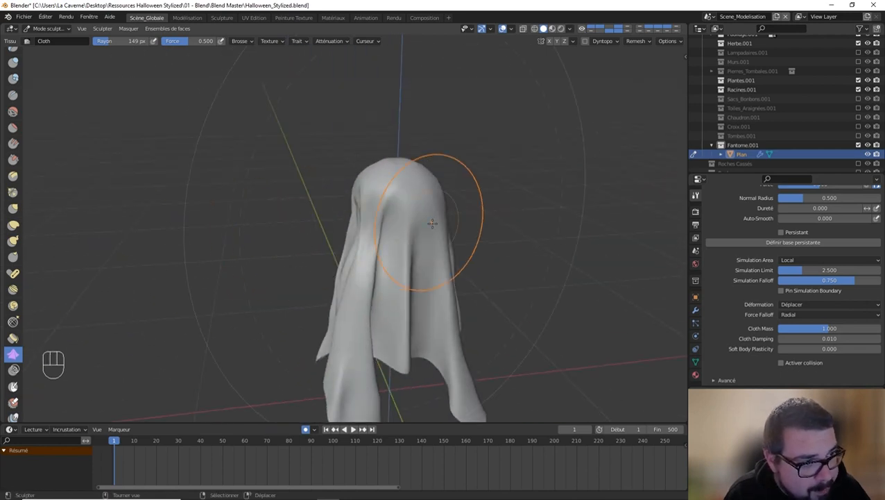
{"action": "left_click_drag", "start_coordinate": [431, 224], "coordinate": [412, 226]}
{"action": "middle_click_drag", "start_coordinate": [486, 222], "coordinate": [435, 213]}
{"action": "left_click_drag", "start_coordinate": [454, 226], "coordinate": [405, 234]}
{"action": "middle_click_drag", "start_coordinate": [440, 219], "coordinate": [399, 200]}
{"action": "left_click_drag", "start_coordinate": [400, 198], "coordinate": [390, 252], "text": "shift"}
{"action": "middle_click_drag", "start_coordinate": [354, 232], "coordinate": [416, 206]}
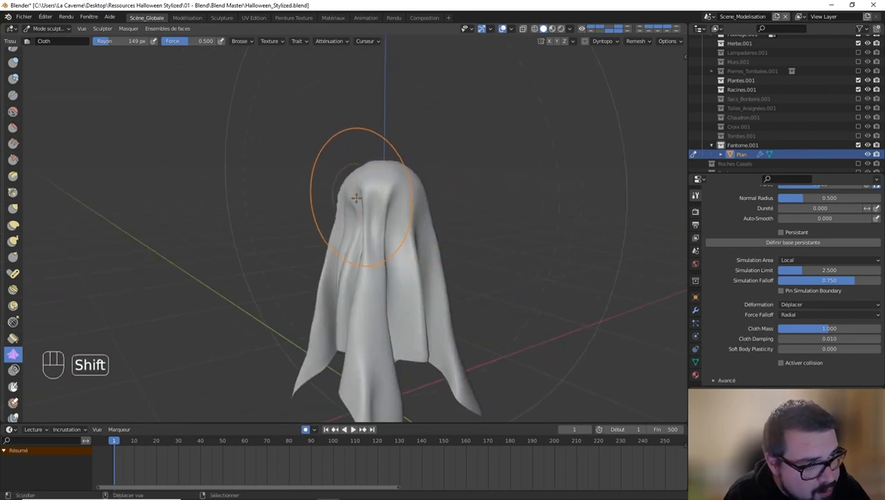
Check the draped ghost from several sides and return it from Sculpt Mode to Object Mode
{"action": "middle_click_drag", "start_coordinate": [351, 211], "coordinate": [526, 198]}
{"action": "middle_click_drag", "start_coordinate": [360, 188], "coordinate": [496, 207]}
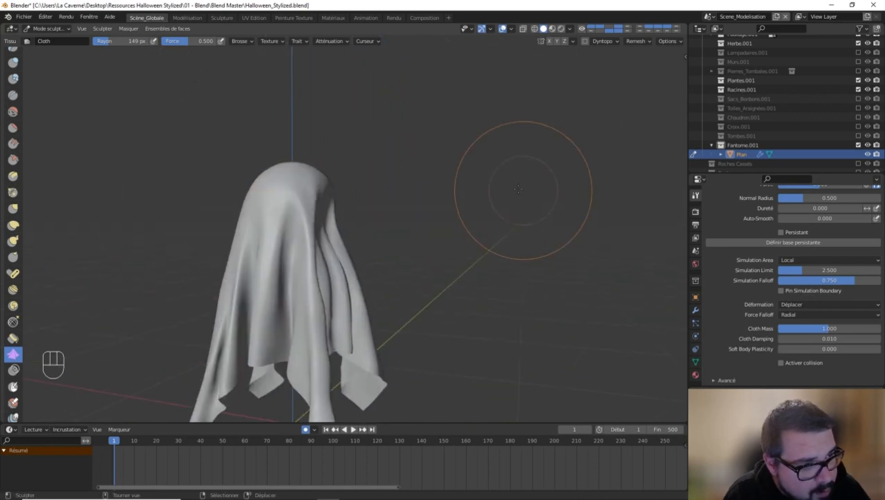
{"action": "middle_click_drag", "start_coordinate": [373, 218], "coordinate": [297, 207]}
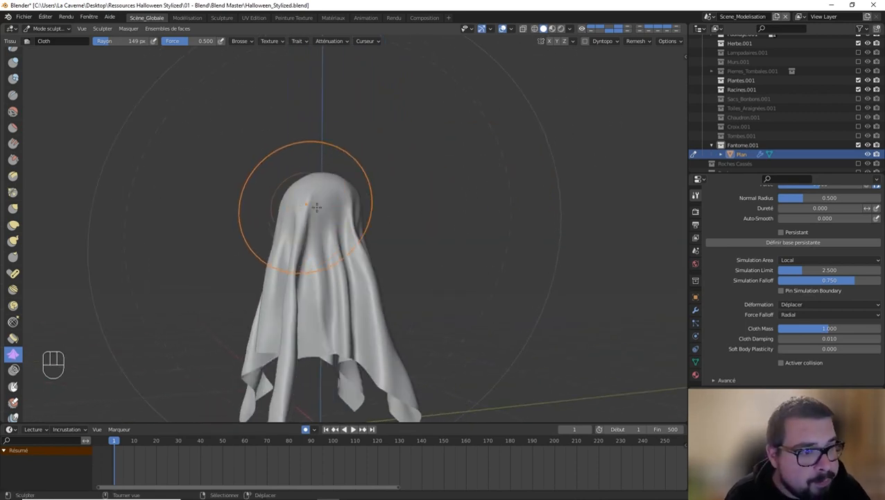
{"action": "middle_click_drag", "start_coordinate": [365, 197], "coordinate": [284, 121], "text": "shift"}
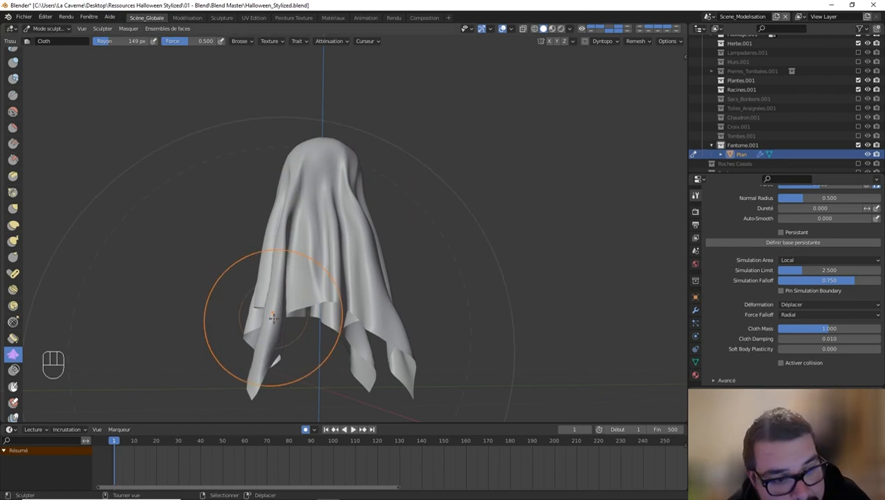
{"action": "left_click", "coordinate": [43, 30]}
{"action": "left_click", "coordinate": [42, 39]}
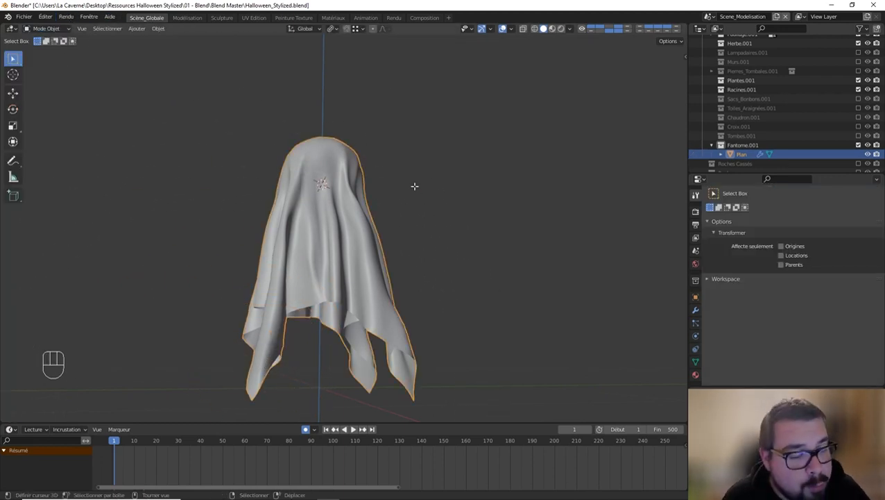
Examine the ghost's UV layout and its mesh from several angles in the UV Edition workspace, then return to Scène_Globale
{"action": "key", "text": "Tab"}
{"action": "left_click", "coordinate": [252, 18]}
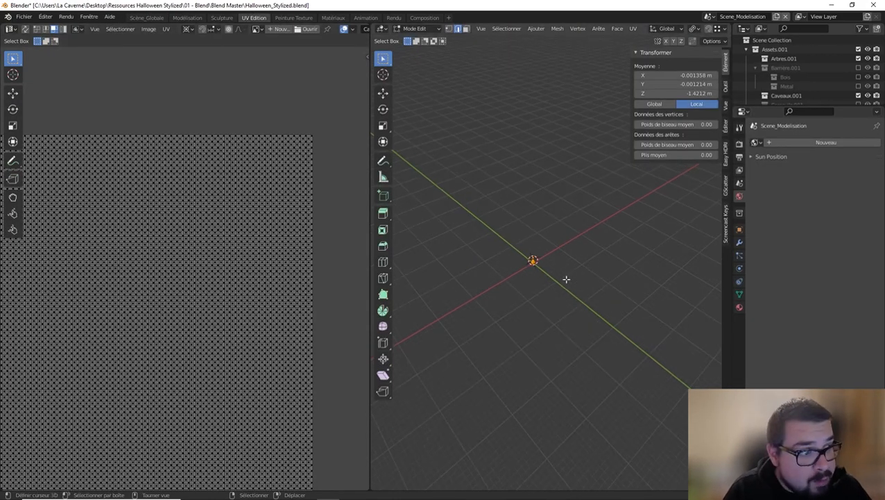
{"action": "key", "text": "KP_Decimal"}
{"action": "middle_click_drag", "start_coordinate": [565, 279], "coordinate": [634, 258]}
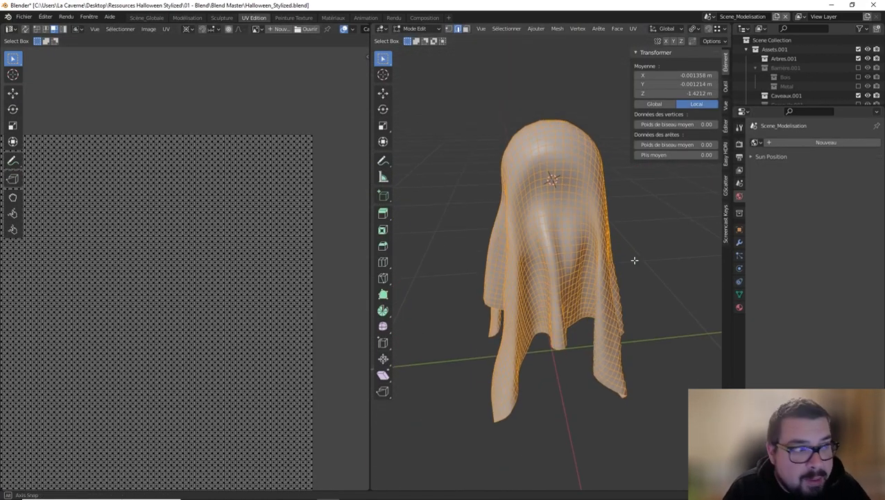
{"action": "key", "text": "Tab"}
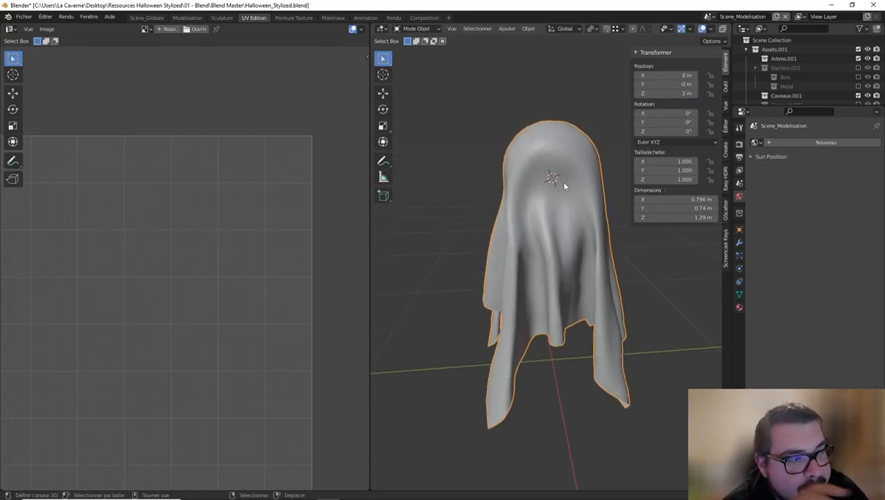
{"action": "middle_click_drag", "start_coordinate": [579, 221], "coordinate": [579, 148]}
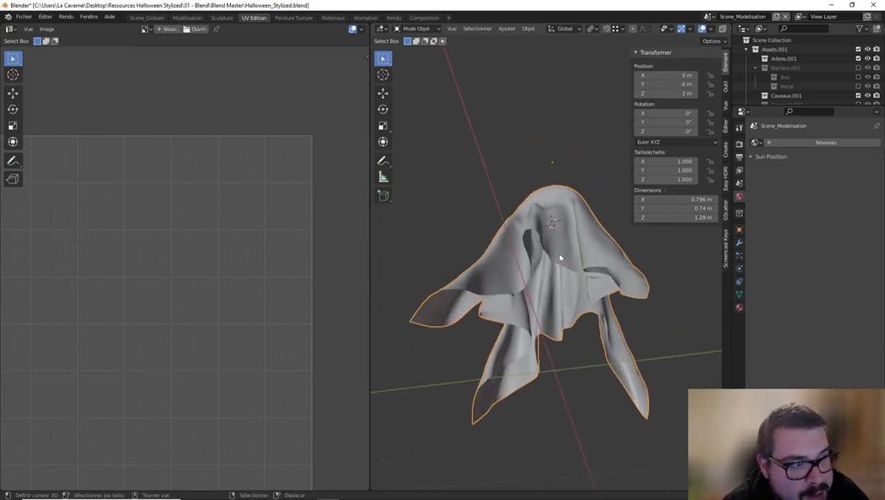
{"action": "middle_click_drag", "start_coordinate": [550, 242], "coordinate": [582, 298]}
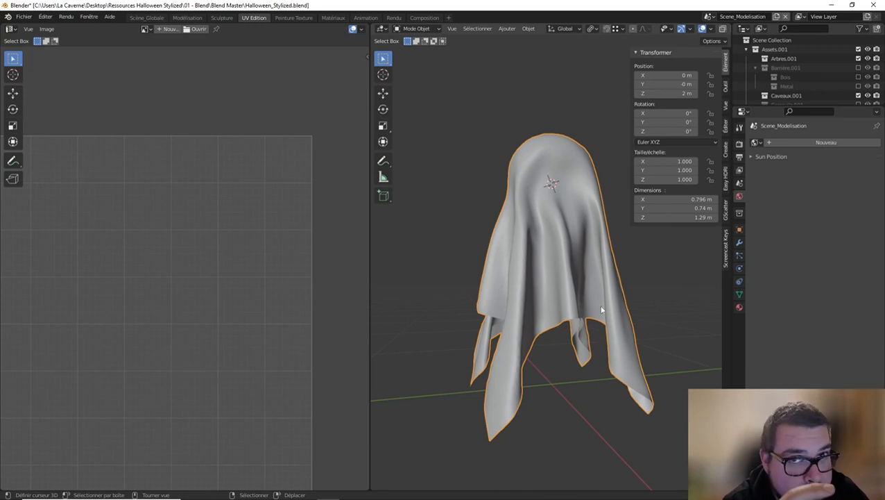
{"action": "middle_click_drag", "start_coordinate": [571, 253], "coordinate": [548, 257]}
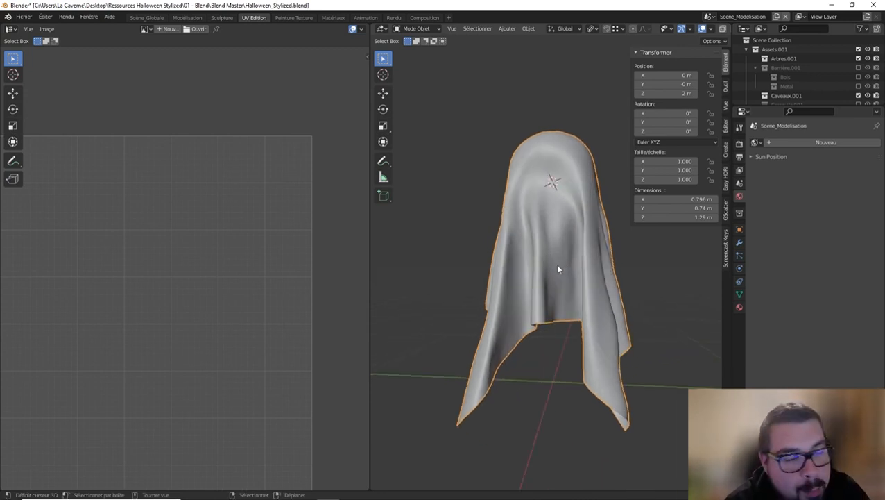
{"action": "left_click", "coordinate": [146, 17]}
{"action": "middle_click_drag", "start_coordinate": [347, 205], "coordinate": [605, 198]}
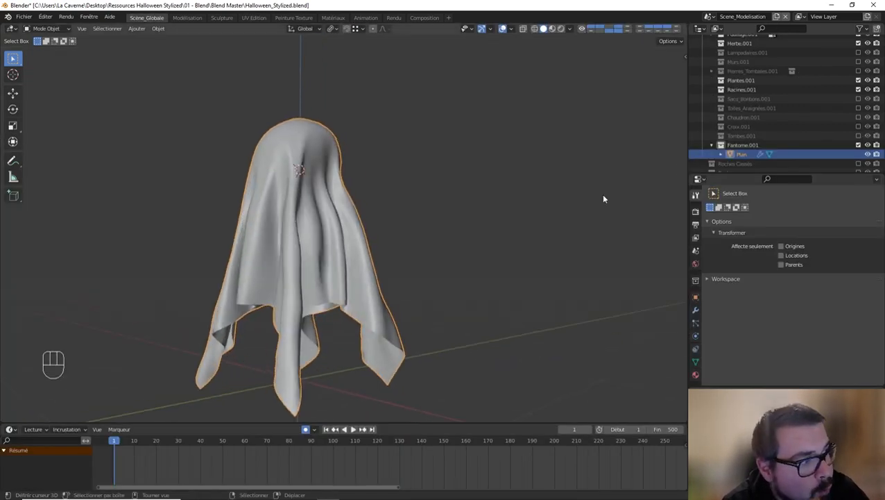
Rename the ghost object in the Fantome.001 collection SK_Fantome and display its modifiers
{"action": "double_click", "coordinate": [741, 153]}
{"action": "type", "text": "SK"}
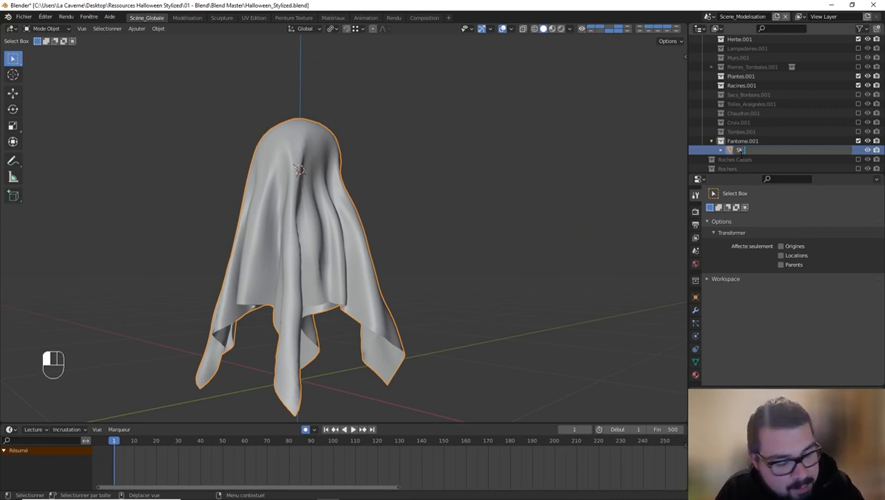
{"action": "type", "text": "_Fant"}
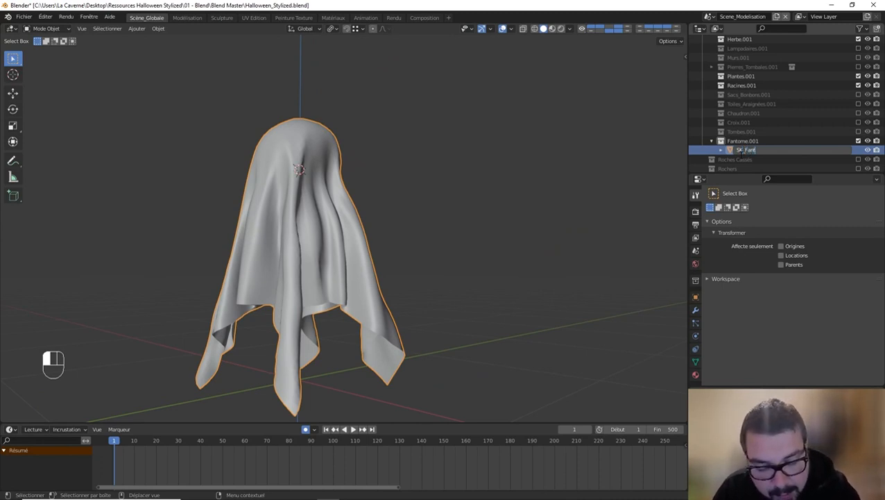
{"action": "type", "text": "ome"}
{"action": "key", "text": "Return"}
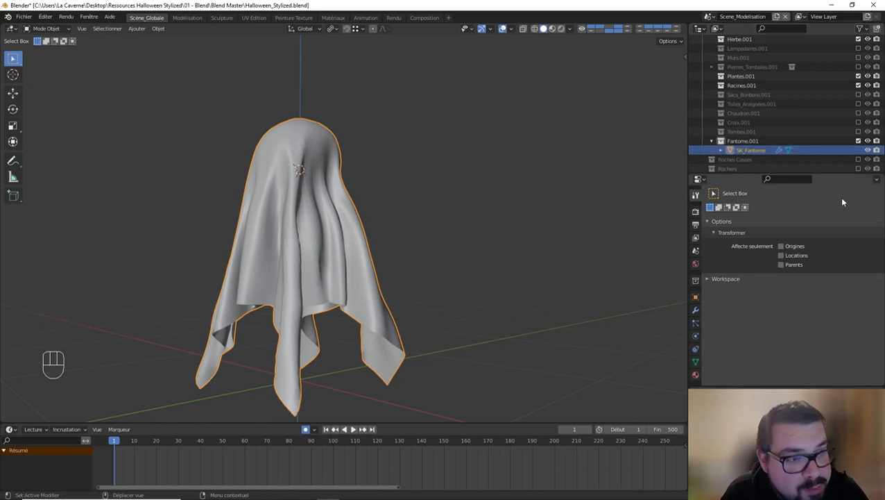
{"action": "left_click", "coordinate": [695, 309]}
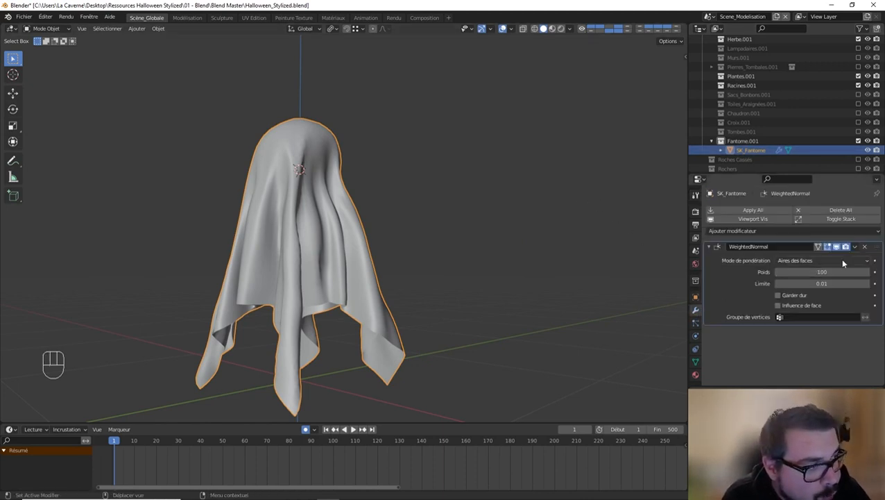
Start an FBX export and create a folder named Personnages inside the Export folder
{"action": "left_click", "coordinate": [24, 16]}
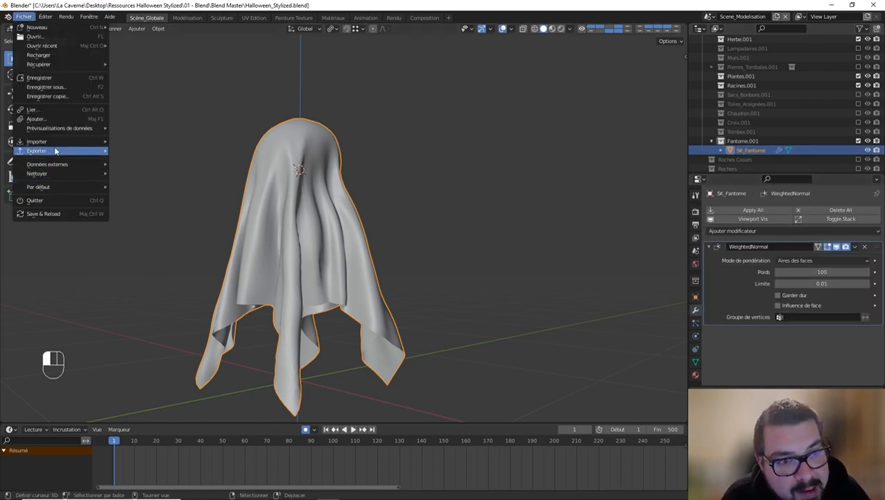
{"action": "mouse_move", "coordinate": [55, 150]}
{"action": "left_click", "coordinate": [143, 197]}
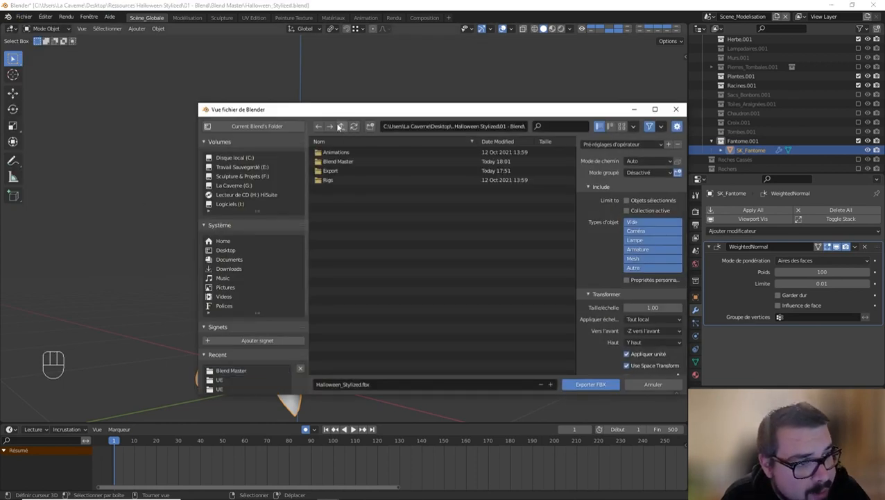
{"action": "left_click", "coordinate": [331, 171]}
{"action": "left_click", "coordinate": [369, 126]}
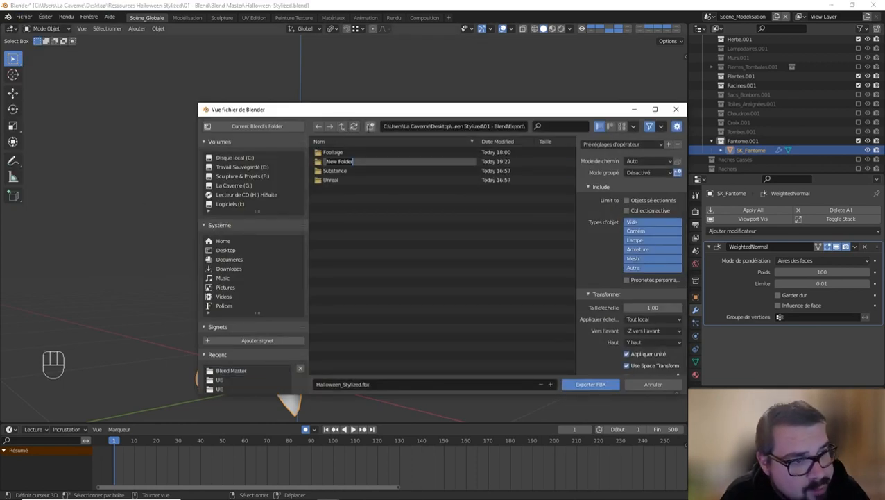
{"action": "type", "text": "F"}
{"action": "type", "text": "erso"}
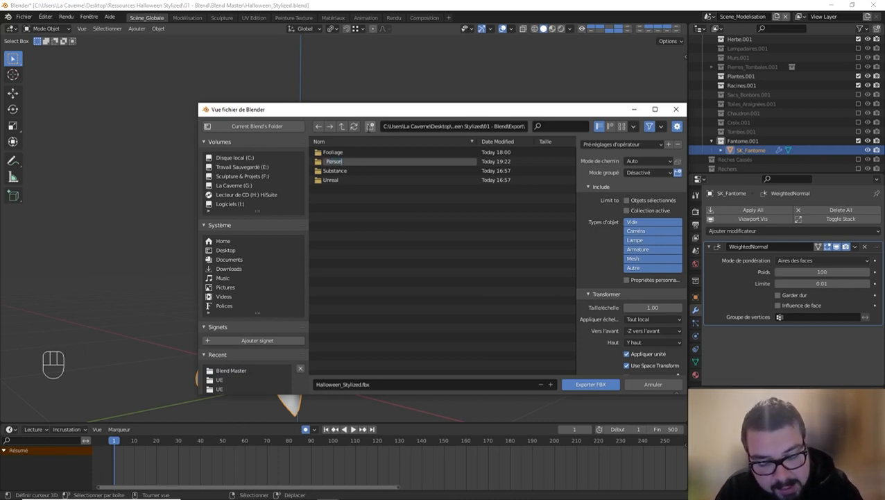
{"action": "type", "text": "nnages"}
{"action": "key", "text": "Return"}
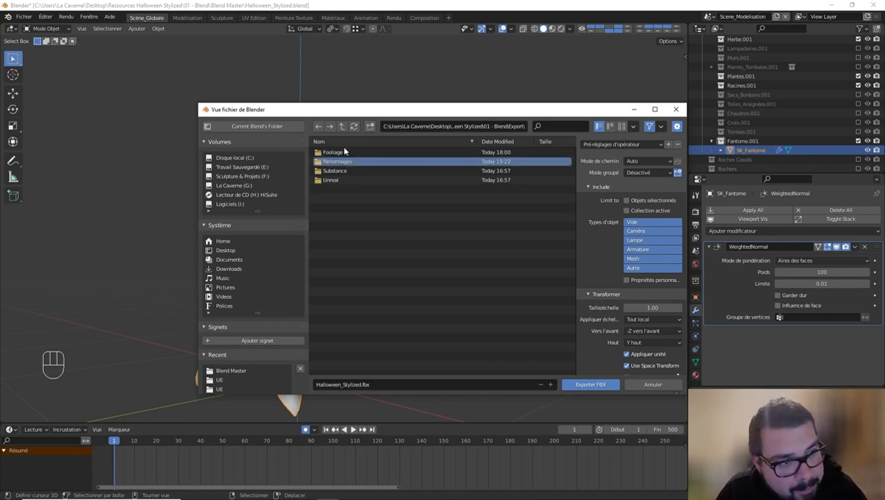
Create two subfolders named UE and Substance inside the Personnages folder
{"action": "double_click", "coordinate": [338, 162]}
{"action": "left_click", "coordinate": [370, 125]}
{"action": "type", "text": "UE"}
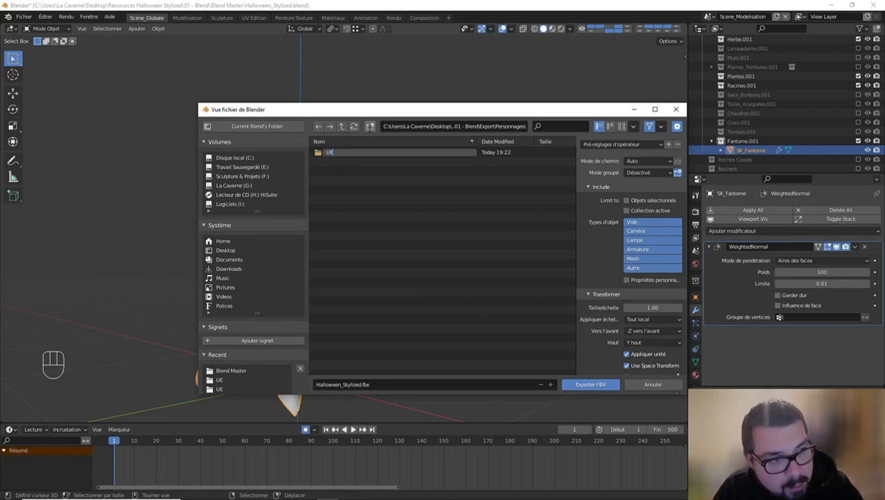
{"action": "key", "text": "Return"}
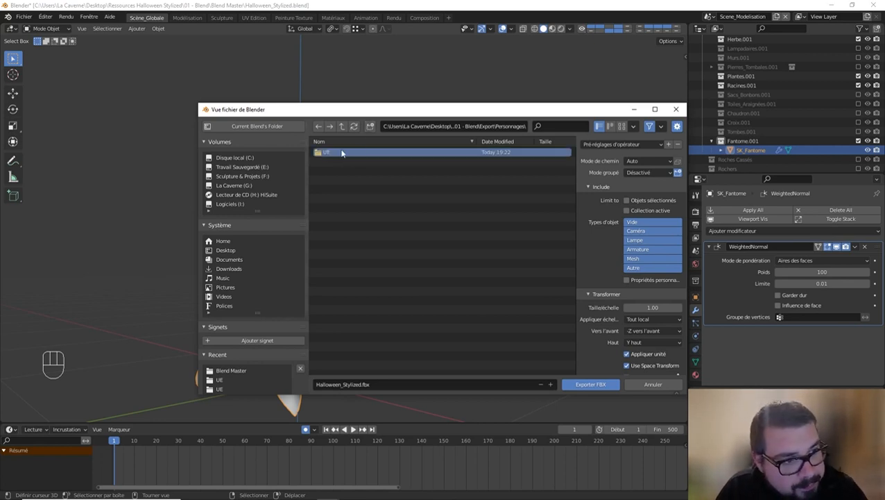
{"action": "left_click", "coordinate": [370, 126]}
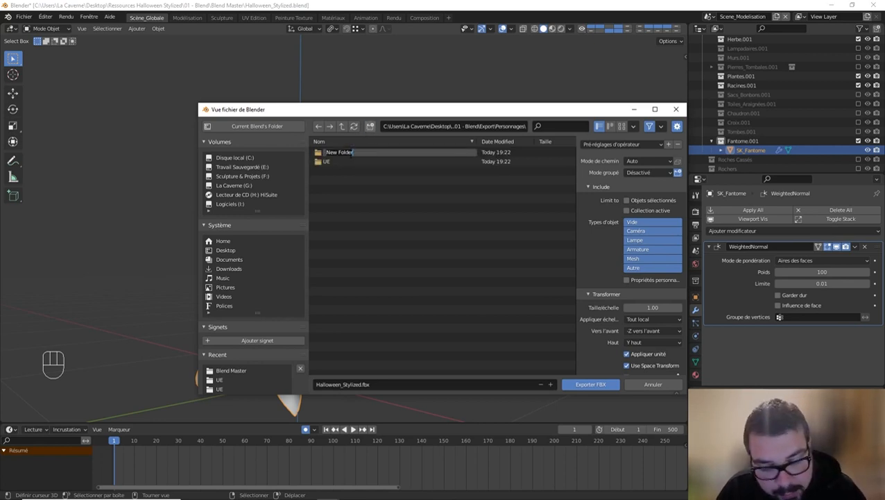
{"action": "type", "text": "C"}
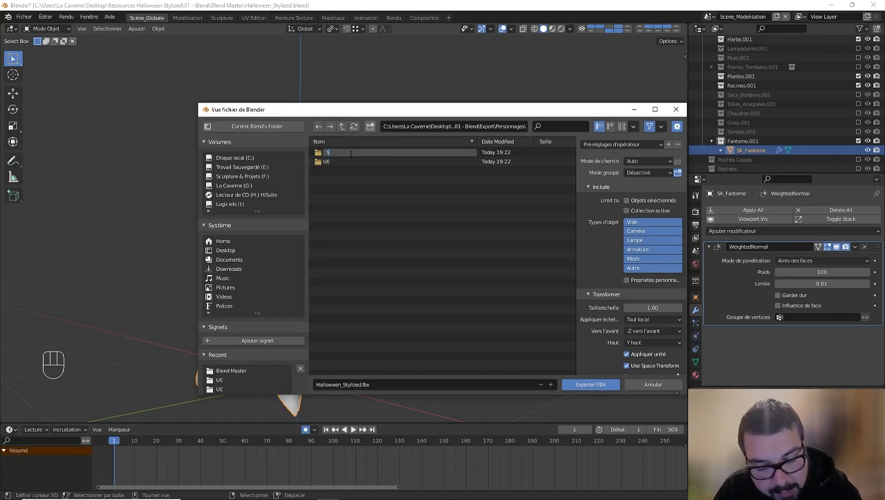
{"action": "type", "text": "ubstance"}
{"action": "key", "text": "Return"}
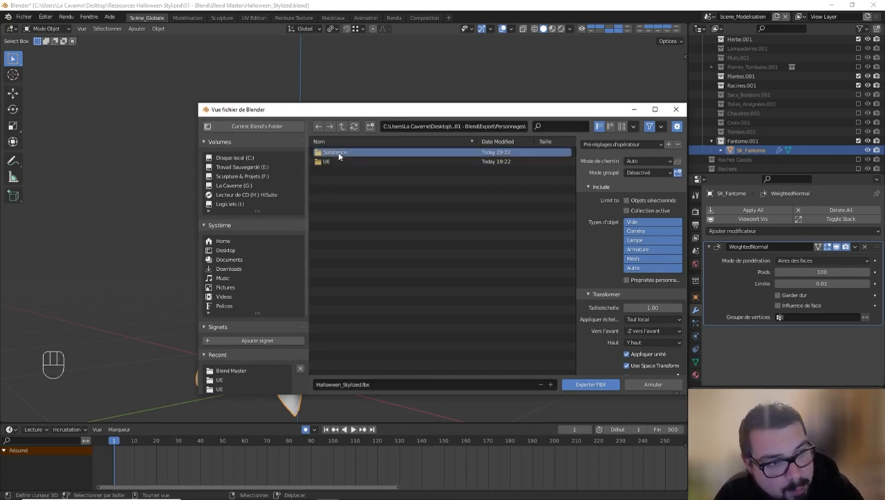
Export the ghost as SK_FantomeUE.fbx into the UE folder using the Export UE preset
{"action": "double_click", "coordinate": [331, 161]}
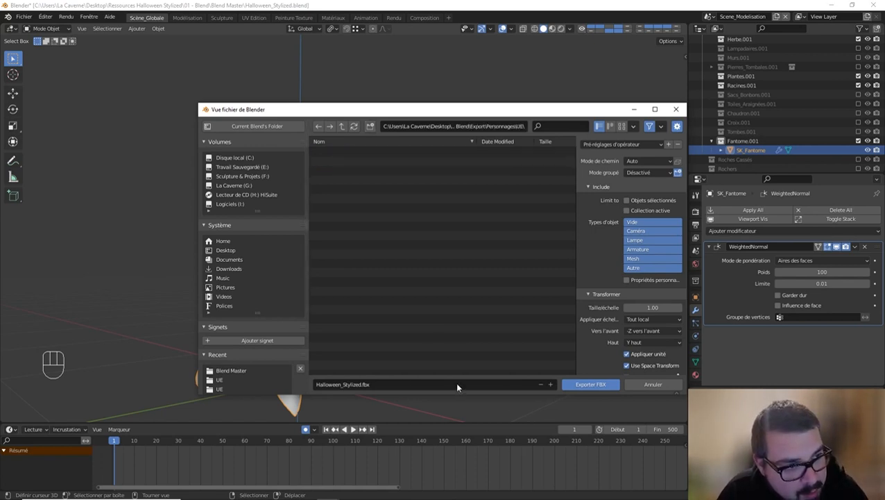
{"action": "left_click", "coordinate": [374, 386]}
{"action": "type", "text": "SK"}
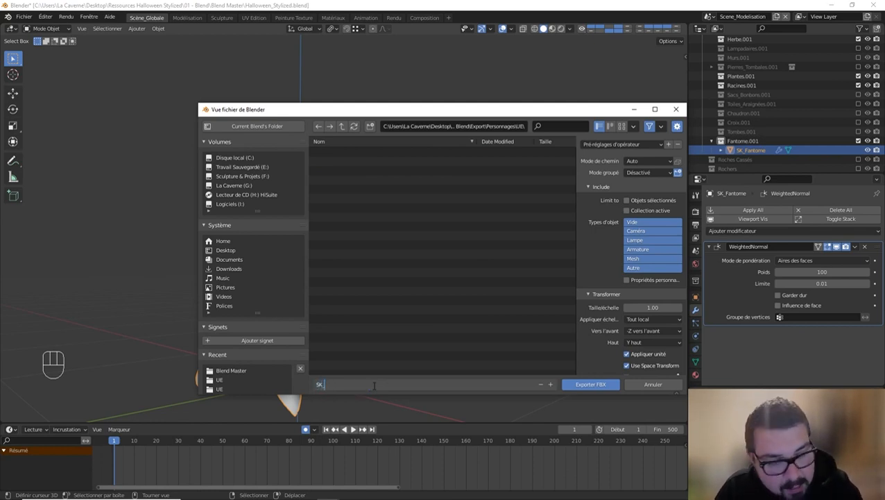
{"action": "type", "text": "_FantomeUE"}
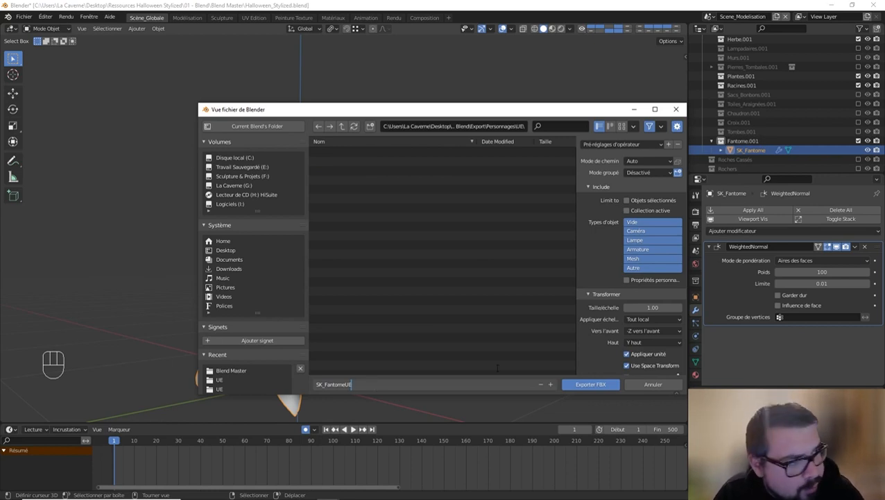
{"action": "left_click", "coordinate": [640, 148]}
{"action": "left_click", "coordinate": [637, 146]}
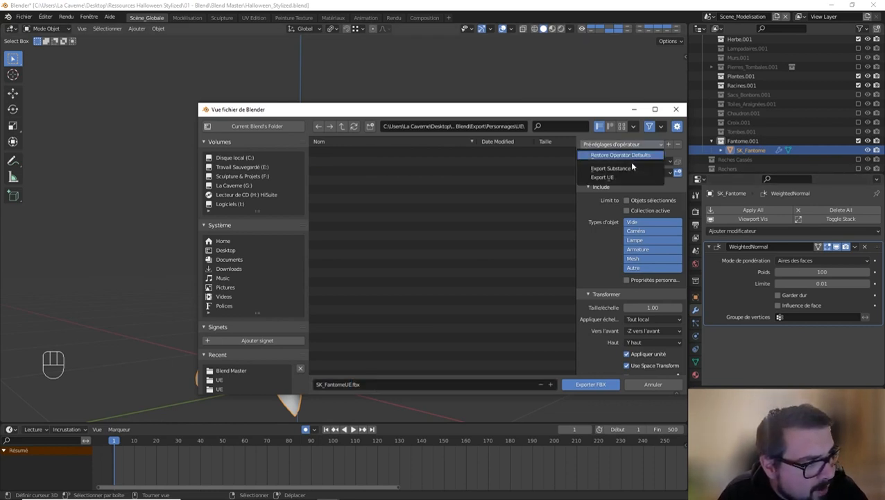
{"action": "left_click", "coordinate": [618, 176]}
{"action": "left_click", "coordinate": [591, 385]}
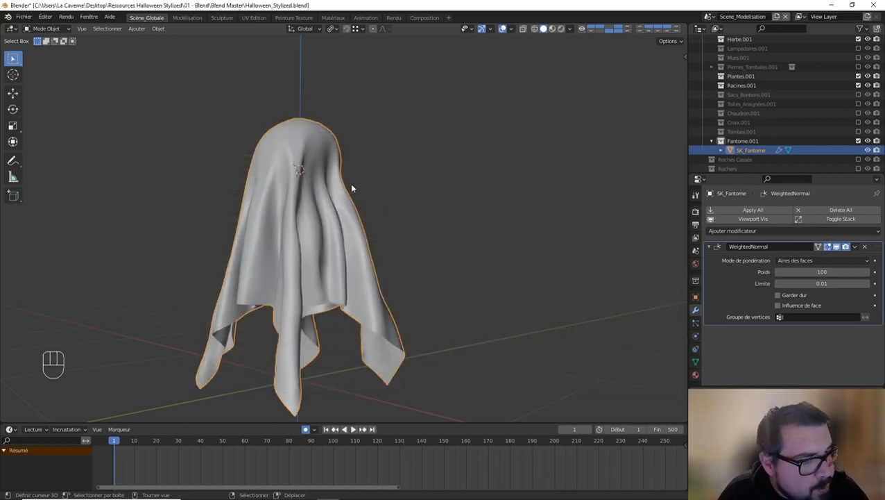
Start a second FBX export and set its destination to the Substance folder inside Personnages
{"action": "left_click", "coordinate": [27, 16]}
{"action": "mouse_move", "coordinate": [55, 152]}
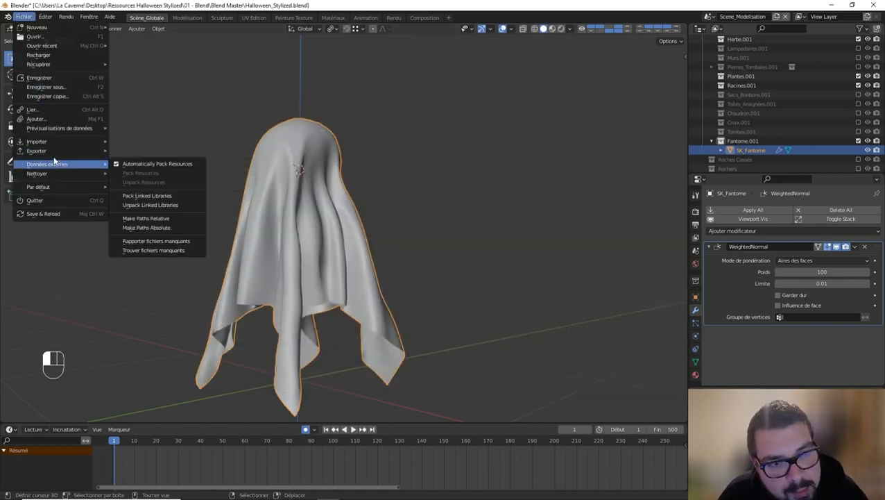
{"action": "left_click", "coordinate": [147, 197]}
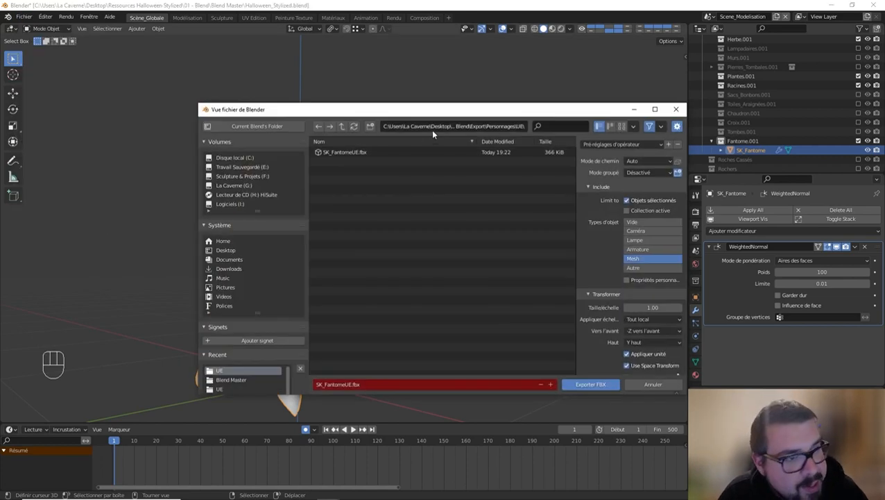
{"action": "left_click", "coordinate": [341, 126]}
{"action": "left_click", "coordinate": [353, 153]}
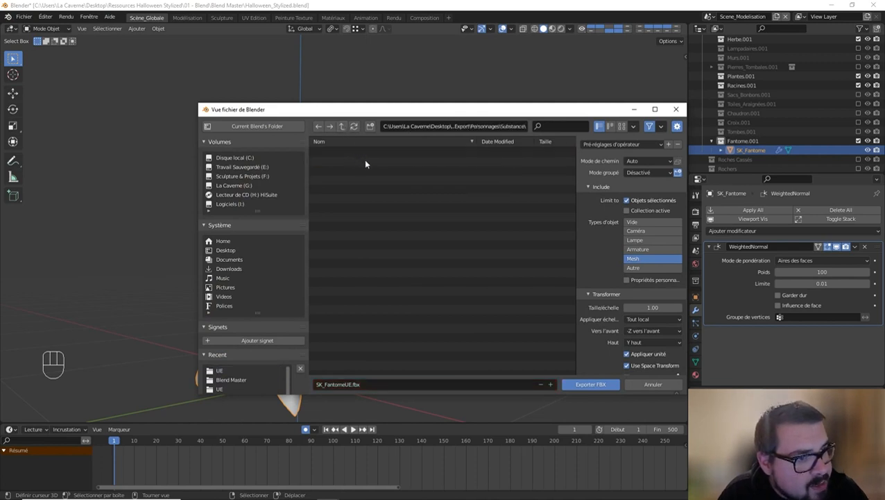
Change the export file name to SK_FantomeSubstance.fbx
{"action": "left_click", "coordinate": [386, 383]}
{"action": "left_click", "coordinate": [345, 384]}
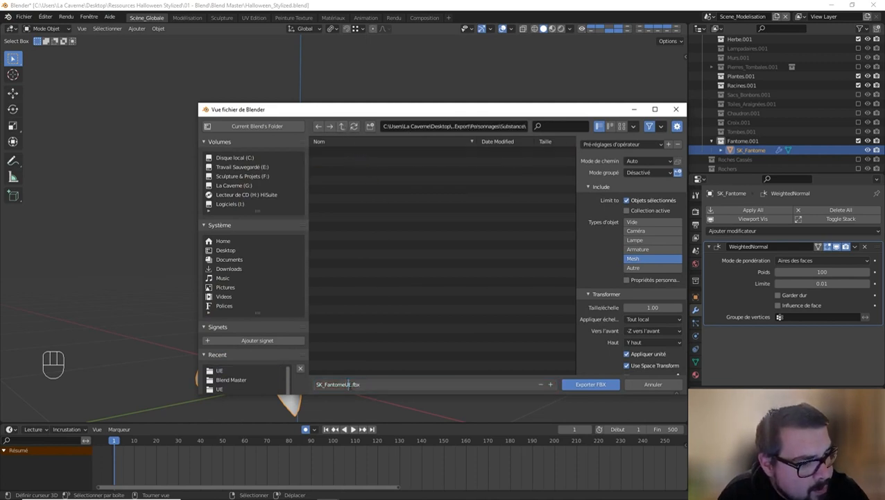
{"action": "key", "text": "Right"}
{"action": "key", "text": "BackSpace"}
{"action": "key", "text": "BackSpace"}
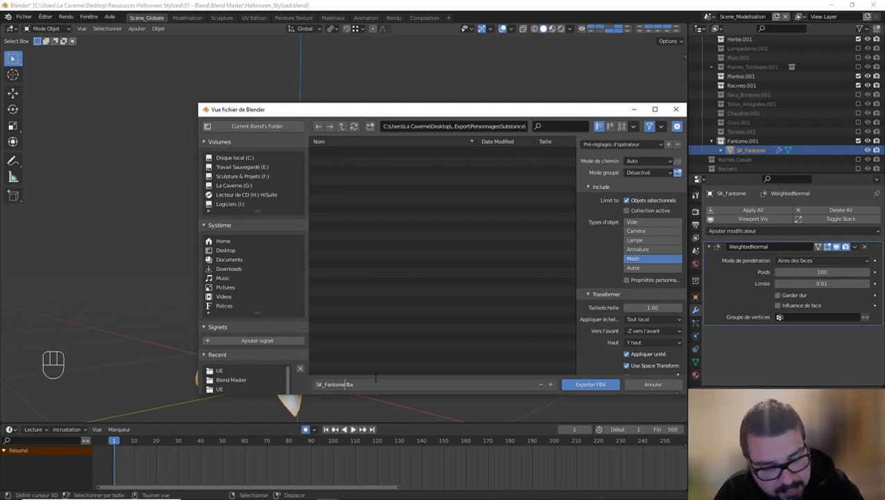
{"action": "type", "text": "Substance"}
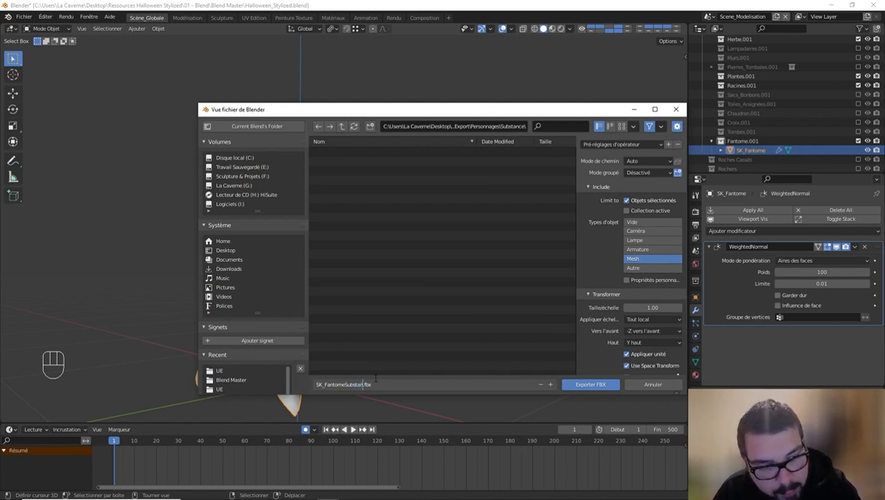
{"action": "key", "text": "Return"}
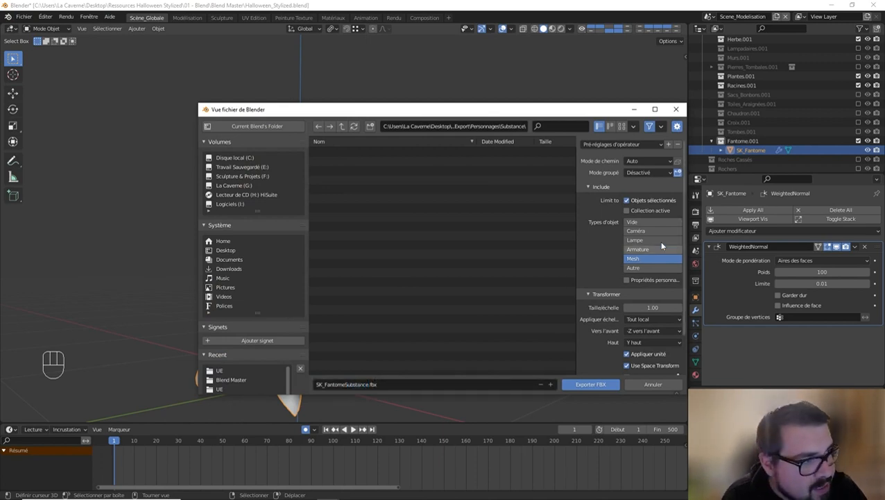
Apply the Export Substance preset and export the ghost as FBX into the Substance folder
{"action": "left_click", "coordinate": [641, 143]}
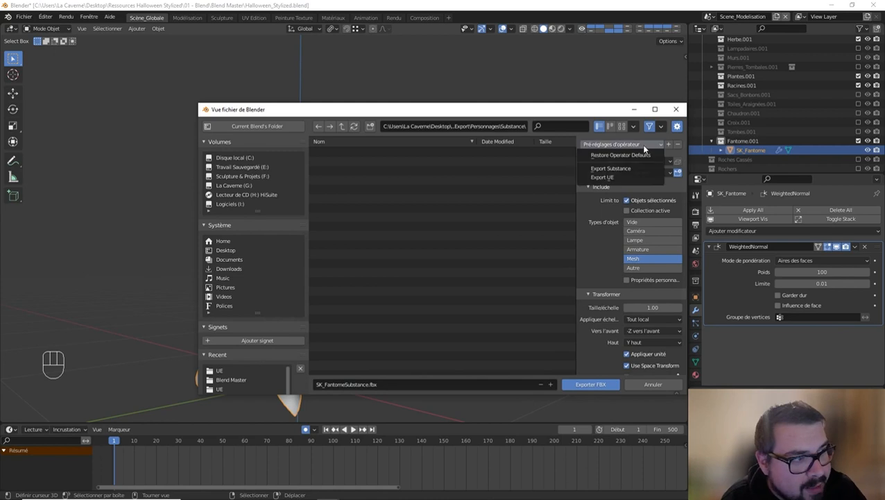
{"action": "left_click", "coordinate": [611, 168]}
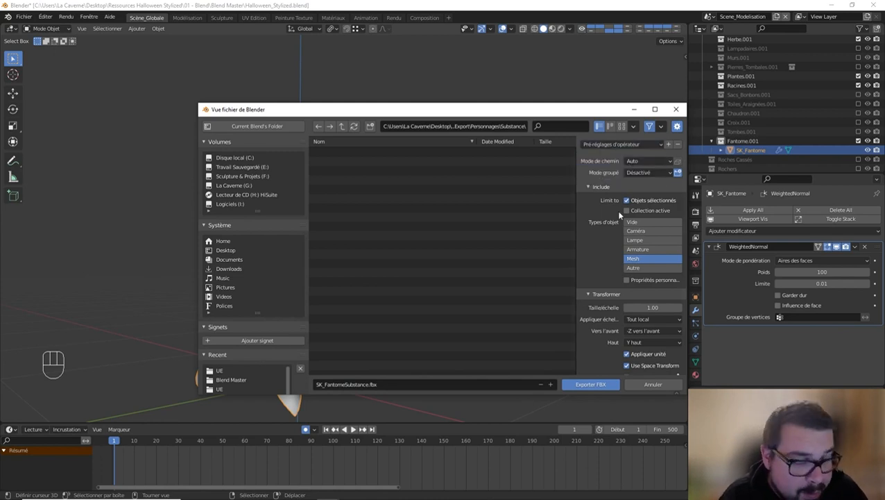
{"action": "left_click", "coordinate": [590, 384]}
Apply the ghost's scale and rotation, and set its origin to its geometry
{"action": "middle_click_drag", "start_coordinate": [346, 137], "coordinate": [385, 223]}
{"action": "scroll", "coordinate": [349, 222], "scroll_direction": "down", "scroll_amount": 4}
{"action": "scroll", "coordinate": [353, 223], "scroll_direction": "up", "scroll_amount": 1}
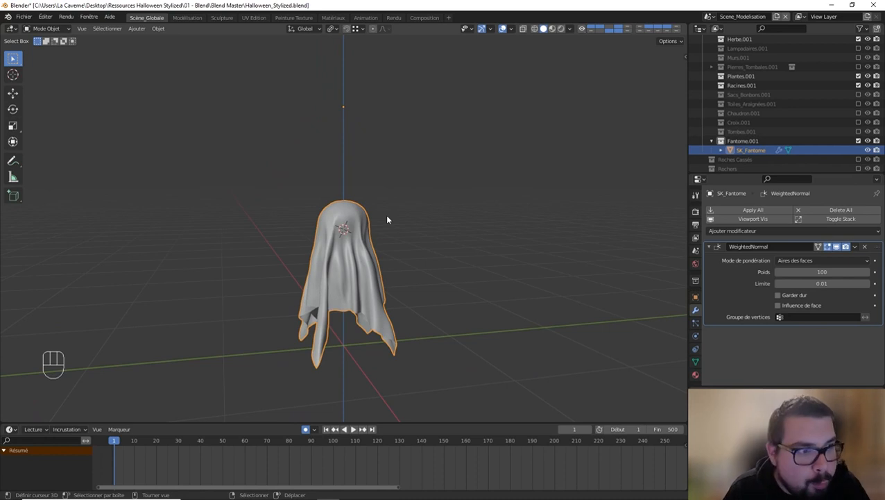
{"action": "middle_click_drag", "start_coordinate": [387, 219], "coordinate": [284, 233]}
{"action": "middle_click_drag", "start_coordinate": [343, 230], "coordinate": [375, 230]}
{"action": "scroll", "coordinate": [375, 230], "scroll_direction": "up", "scroll_amount": 2}
{"action": "key", "text": "q"}
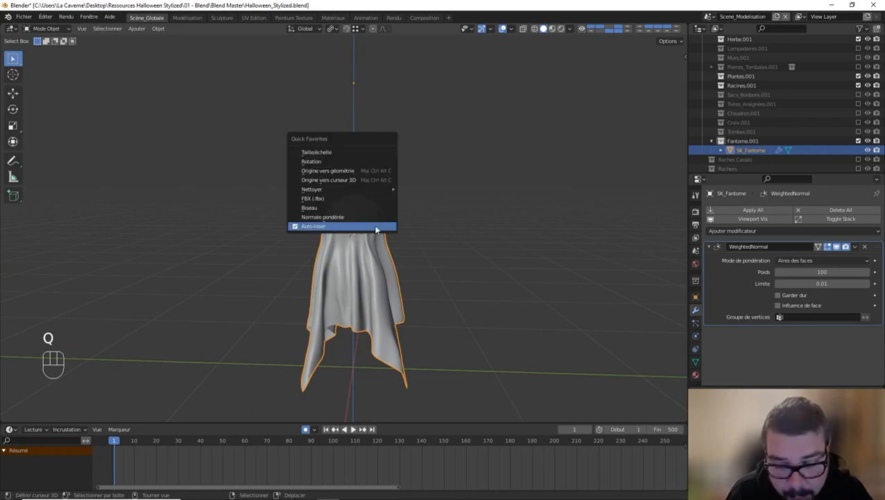
{"action": "left_click", "coordinate": [346, 150]}
{"action": "key", "text": "q"}
{"action": "key", "text": "q"}
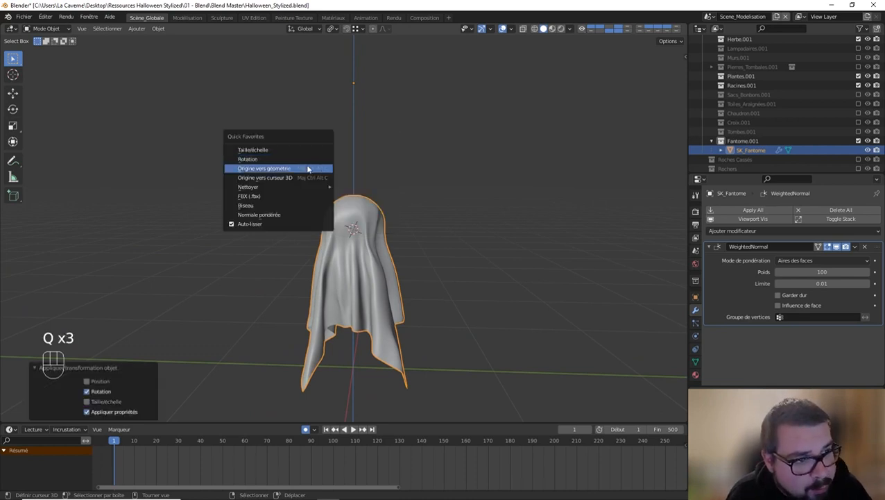
{"action": "left_click", "coordinate": [306, 167]}
Export the ghost as FBX again, overwriting SK_FantomeSubstance.fbx in the Substance folder
{"action": "left_click", "coordinate": [23, 16]}
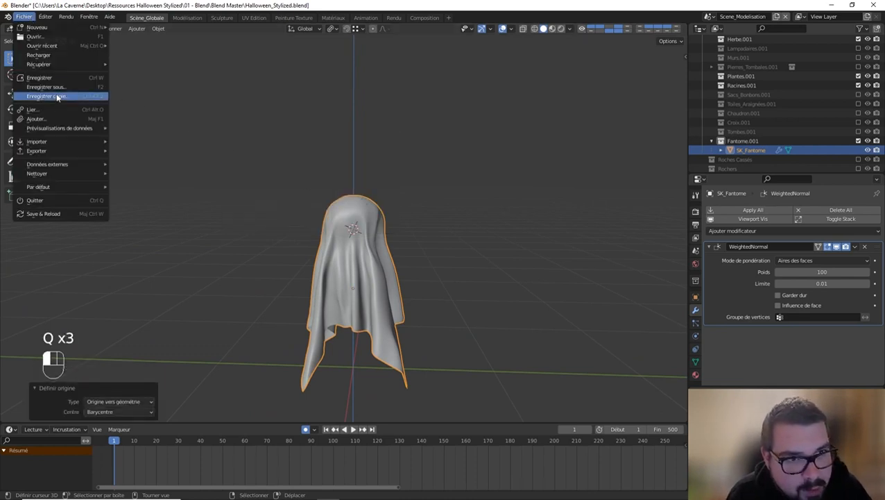
{"action": "mouse_move", "coordinate": [57, 151]}
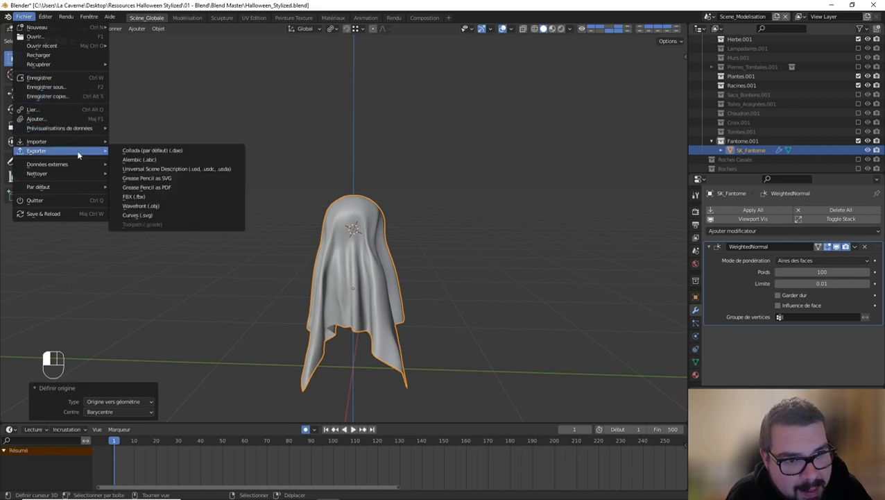
{"action": "left_click", "coordinate": [143, 196]}
{"action": "left_click", "coordinate": [367, 152]}
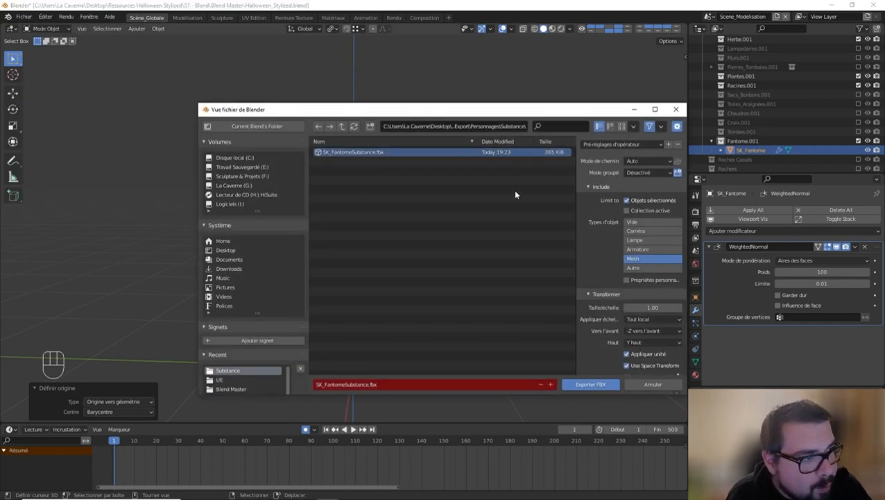
{"action": "left_click", "coordinate": [630, 145]}
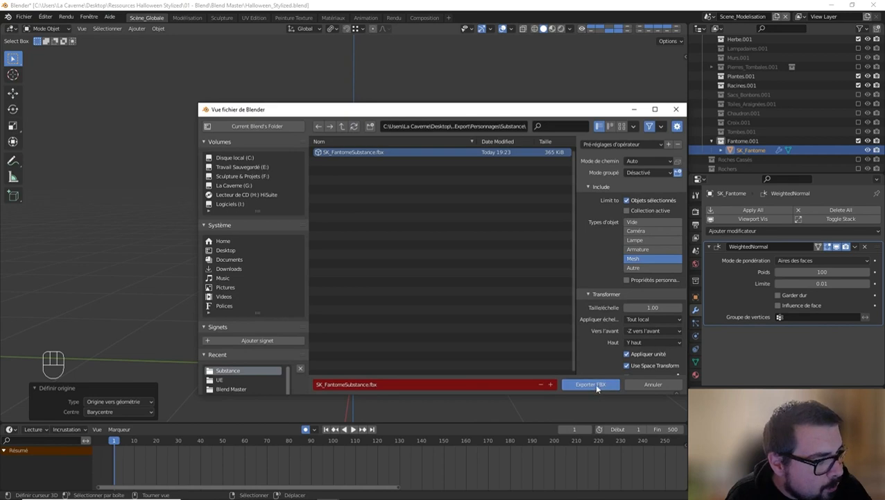
{"action": "left_click", "coordinate": [596, 388]}
Export the ghost as FBX again, overwriting SK_FantomeUE.fbx in the UE folder of Personnages
{"action": "left_click", "coordinate": [24, 16]}
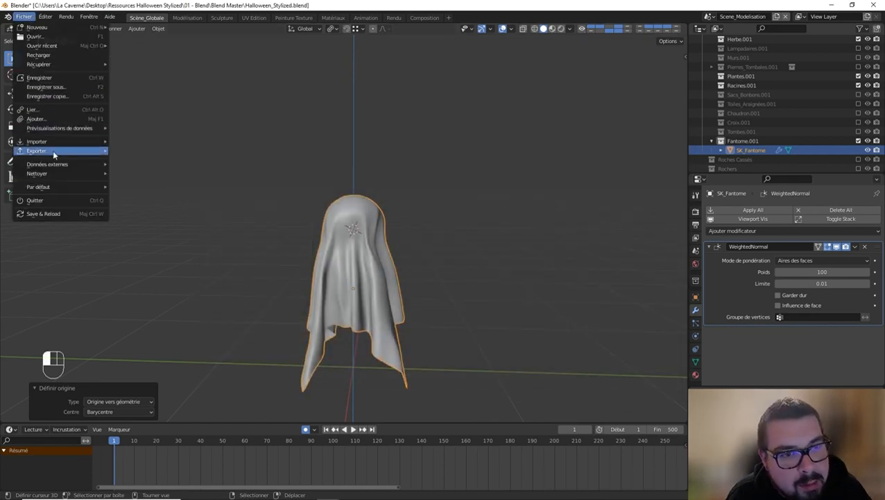
{"action": "mouse_move", "coordinate": [53, 154]}
{"action": "left_click", "coordinate": [154, 196]}
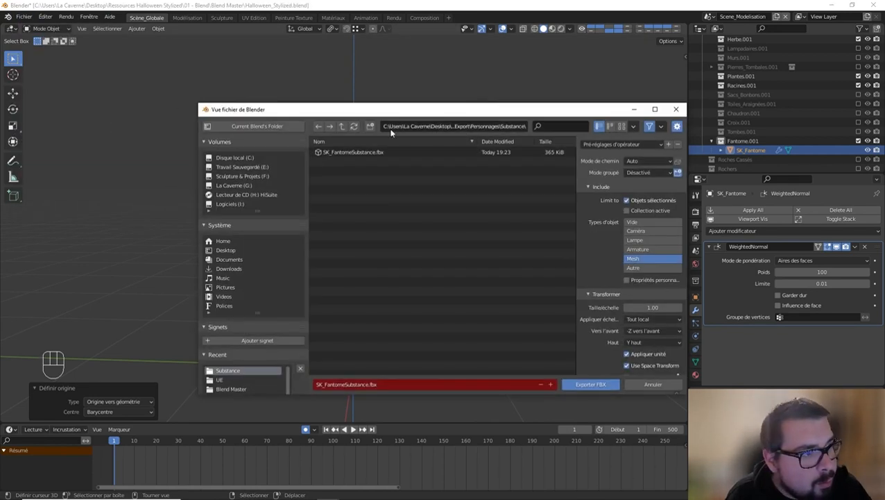
{"action": "left_click", "coordinate": [341, 126]}
{"action": "double_click", "coordinate": [343, 161]}
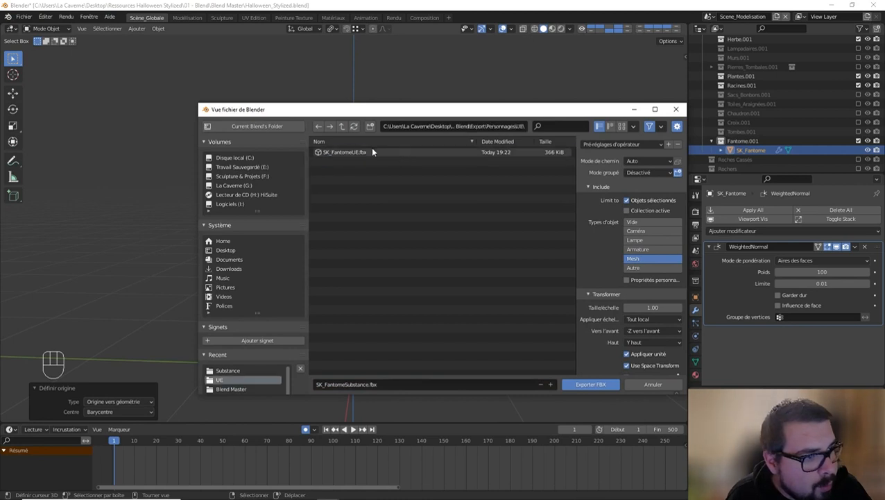
{"action": "left_click", "coordinate": [373, 151]}
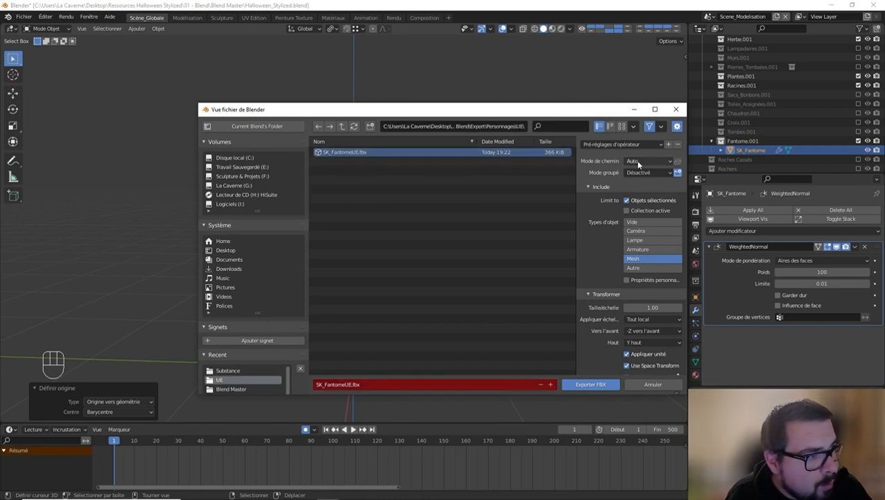
{"action": "left_click", "coordinate": [591, 384]}
Save the Blender file and exclude the Fantome.001 collection from the view layer
{"action": "left_click", "coordinate": [24, 16]}
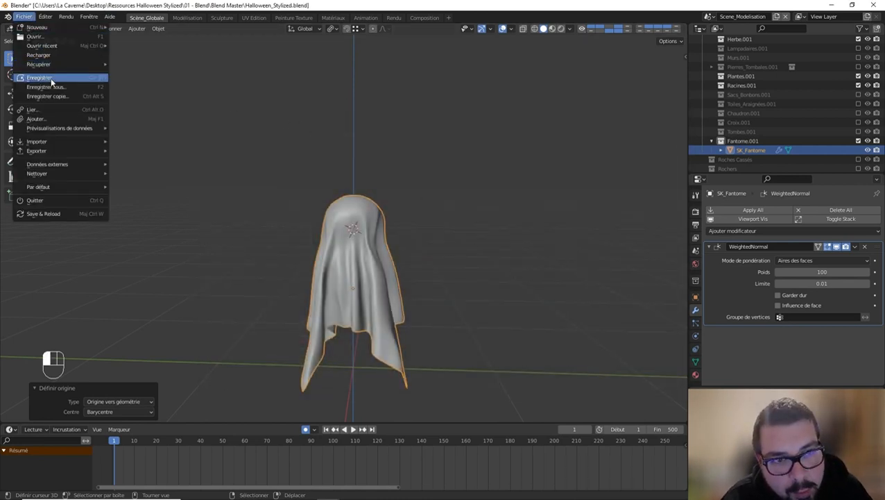
{"action": "left_click", "coordinate": [40, 78]}
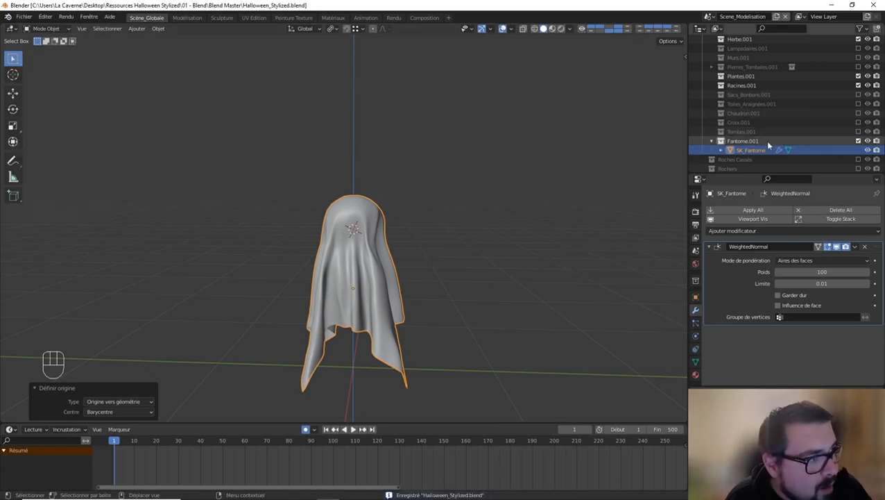
{"action": "left_click", "coordinate": [858, 141]}
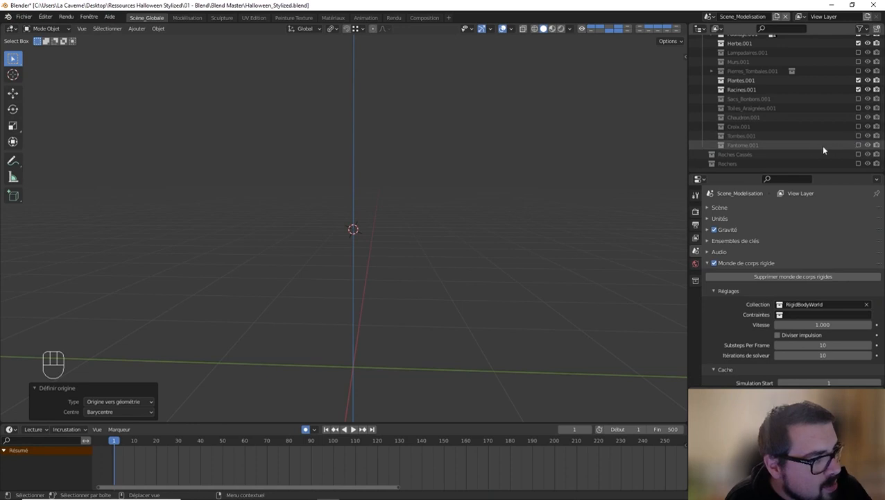
{"action": "left_click", "coordinate": [744, 145]}
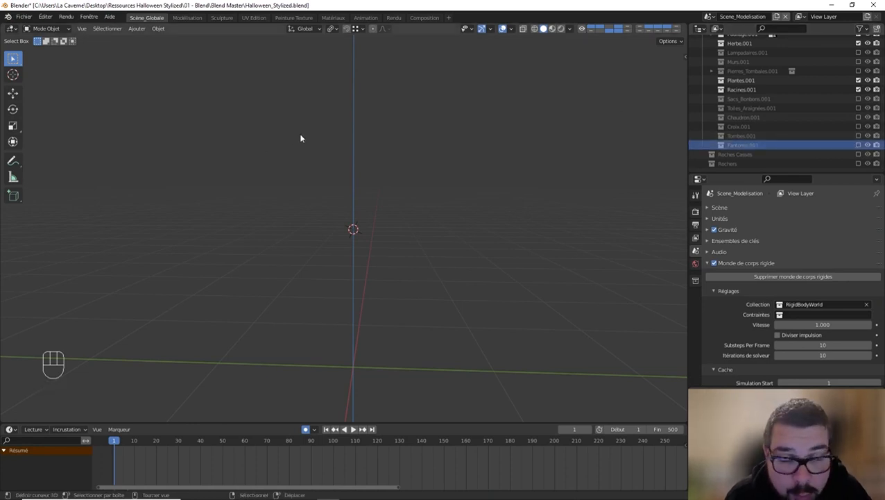
{"action": "middle_click_drag", "start_coordinate": [300, 138], "coordinate": [562, 145]}
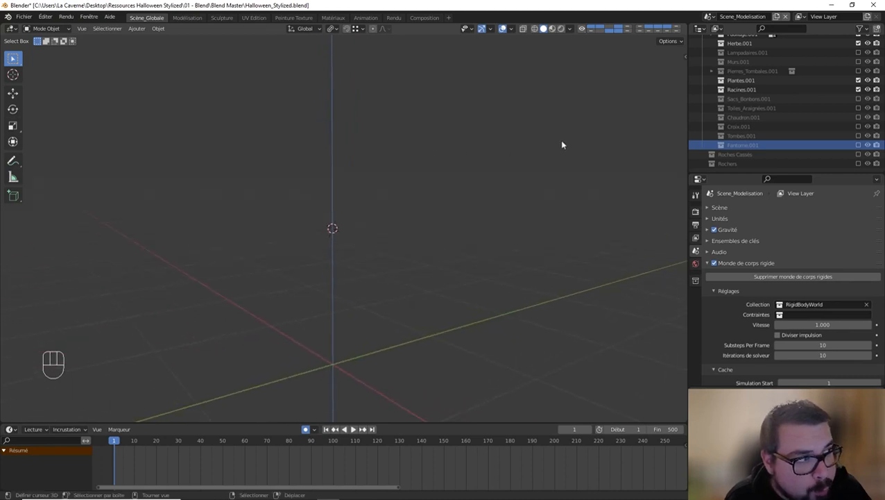